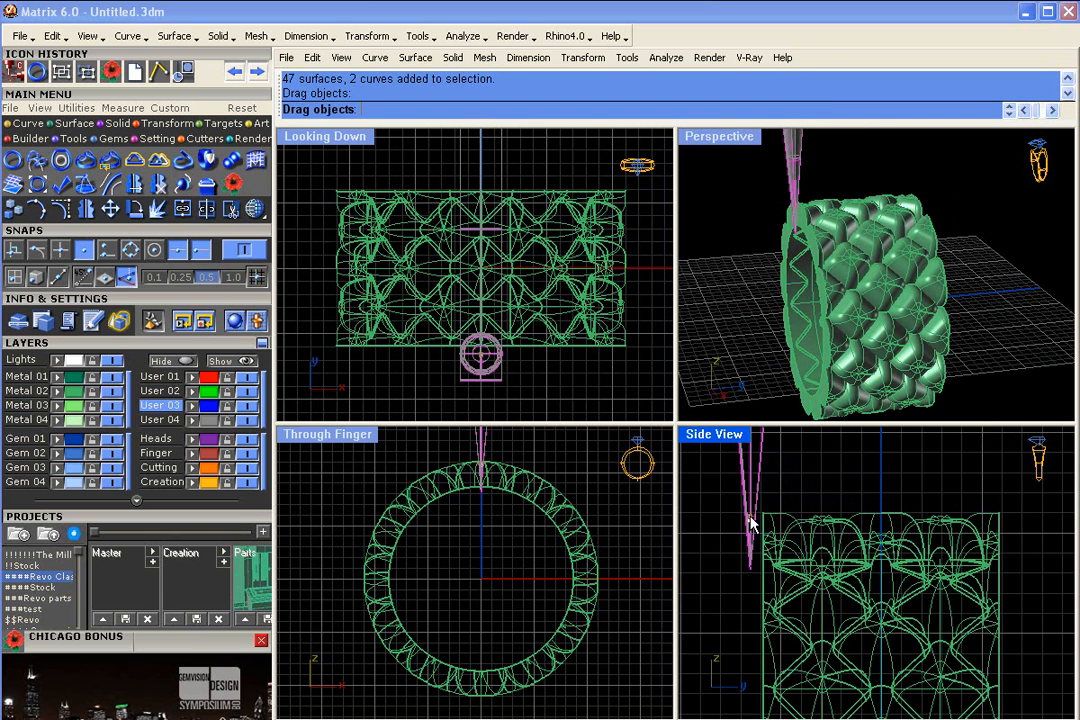
- Hide the User 04 layer that holds the cutter beside the ring
right_click_drag(795, 270, 846, 337)
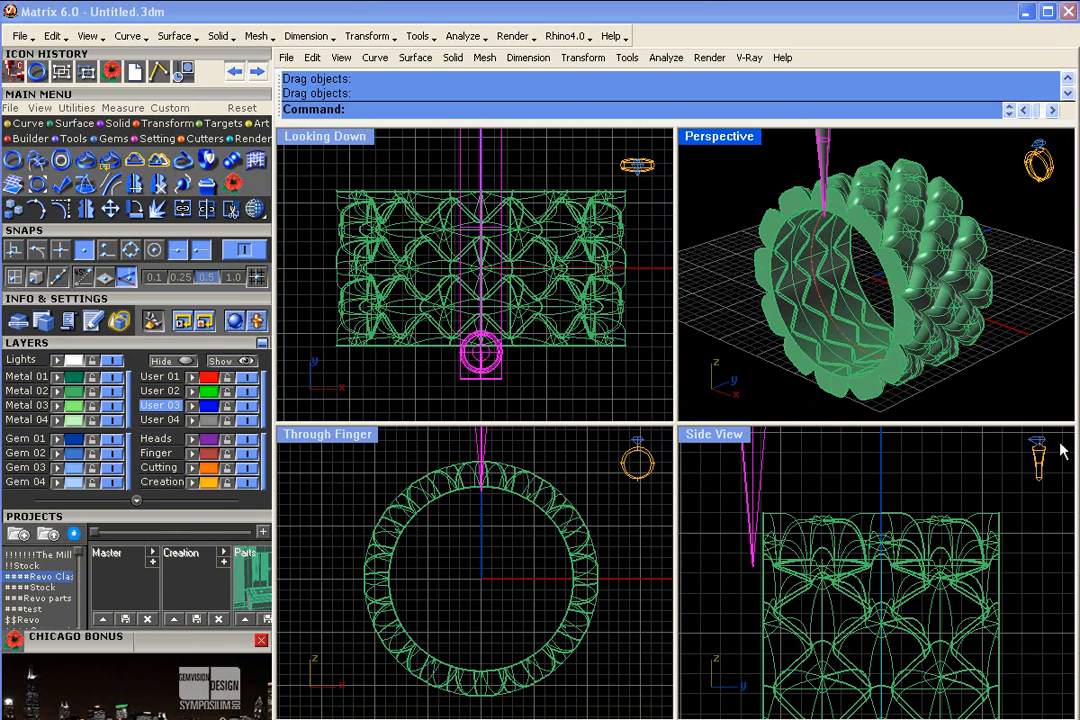
left_click(246, 420)
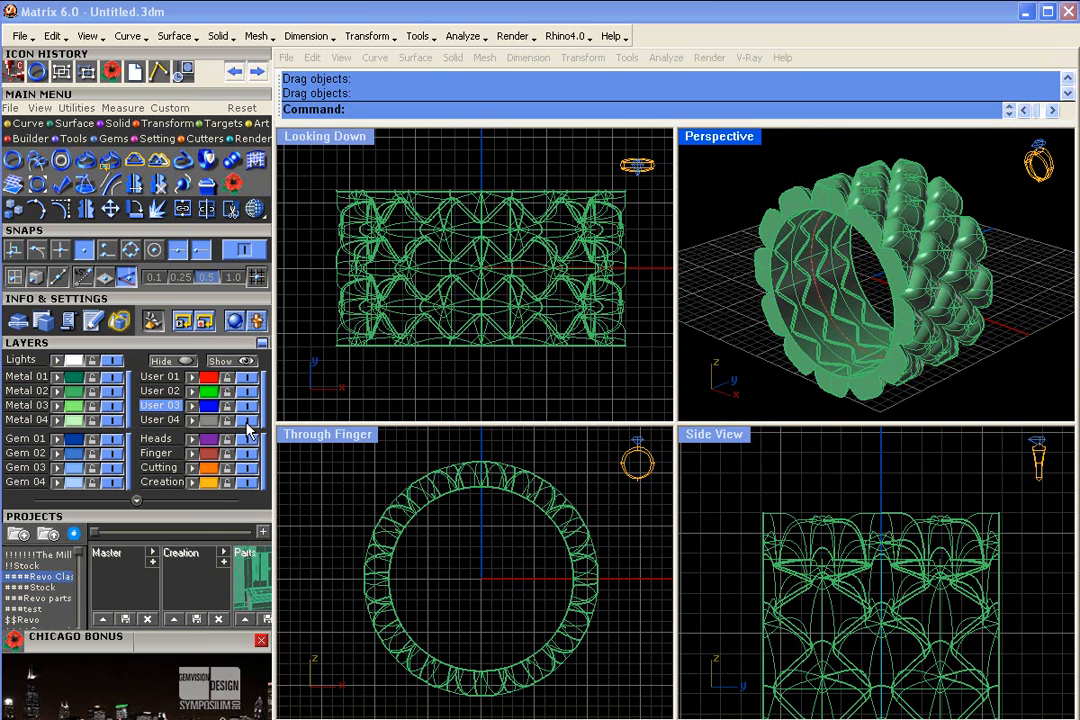
right_click_drag(866, 270, 892, 275)
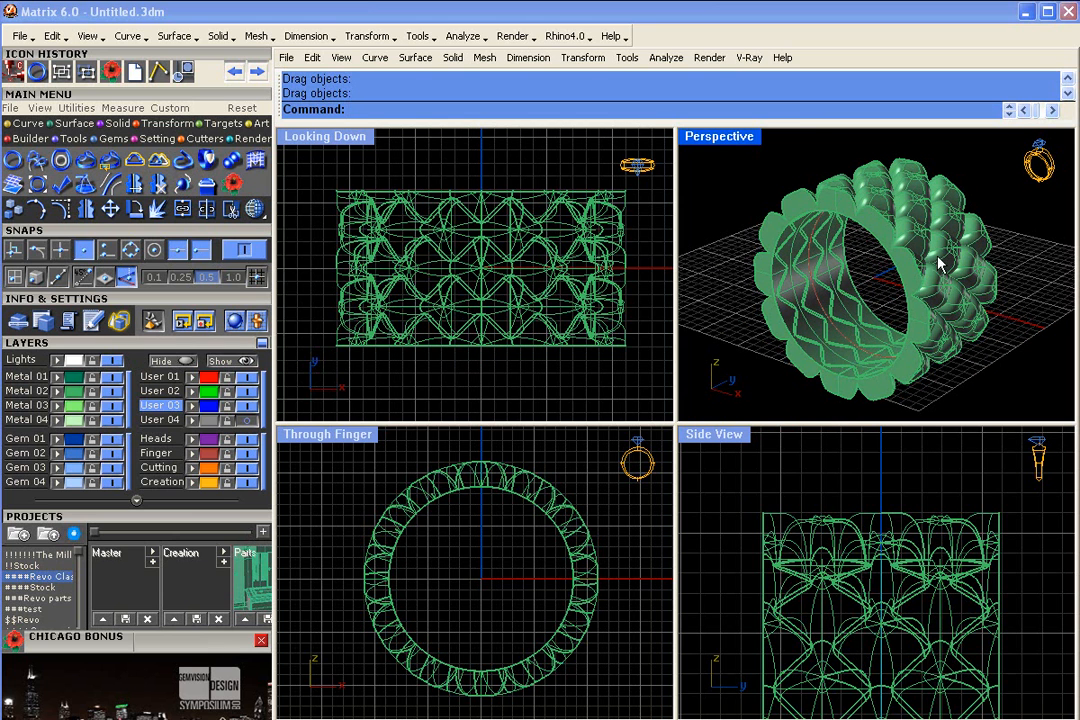
- Pick the Ring Rail USA 7 curve inside the band to inspect it, and clear the selection
left_click(810, 262)
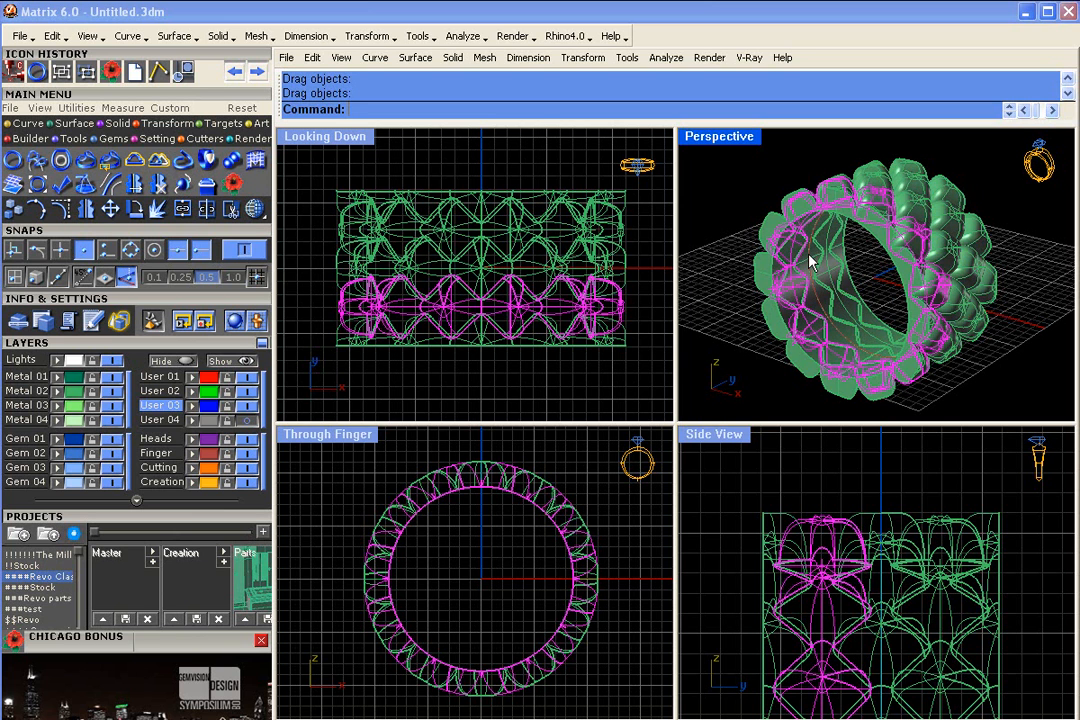
left_click(814, 282)
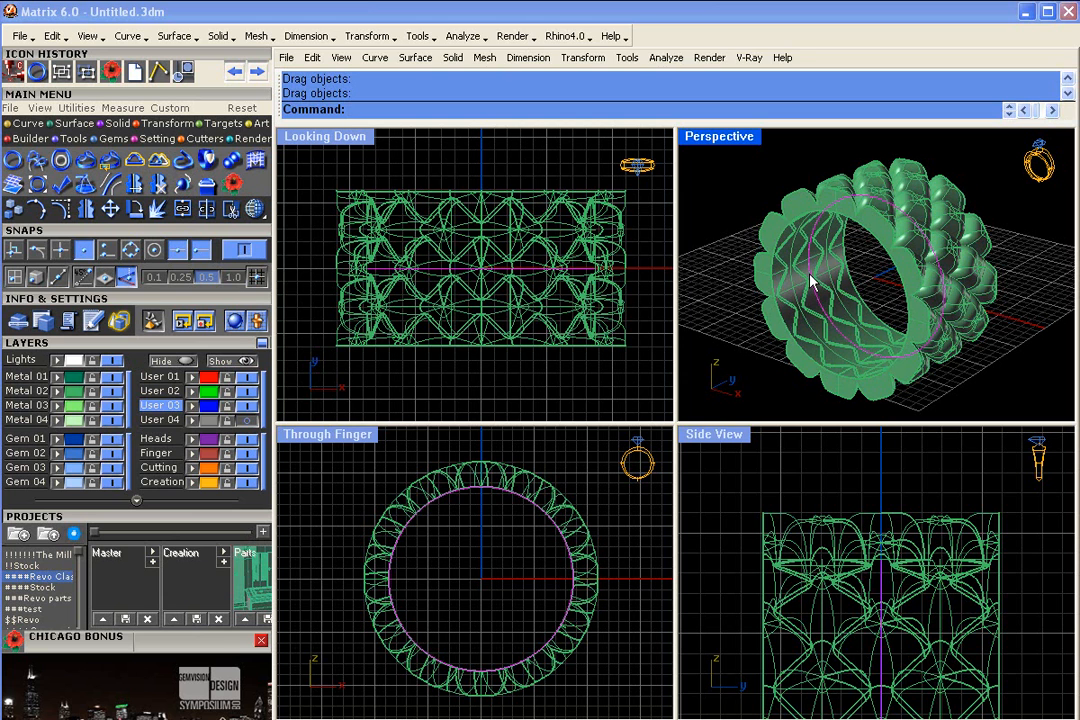
left_click(810, 282)
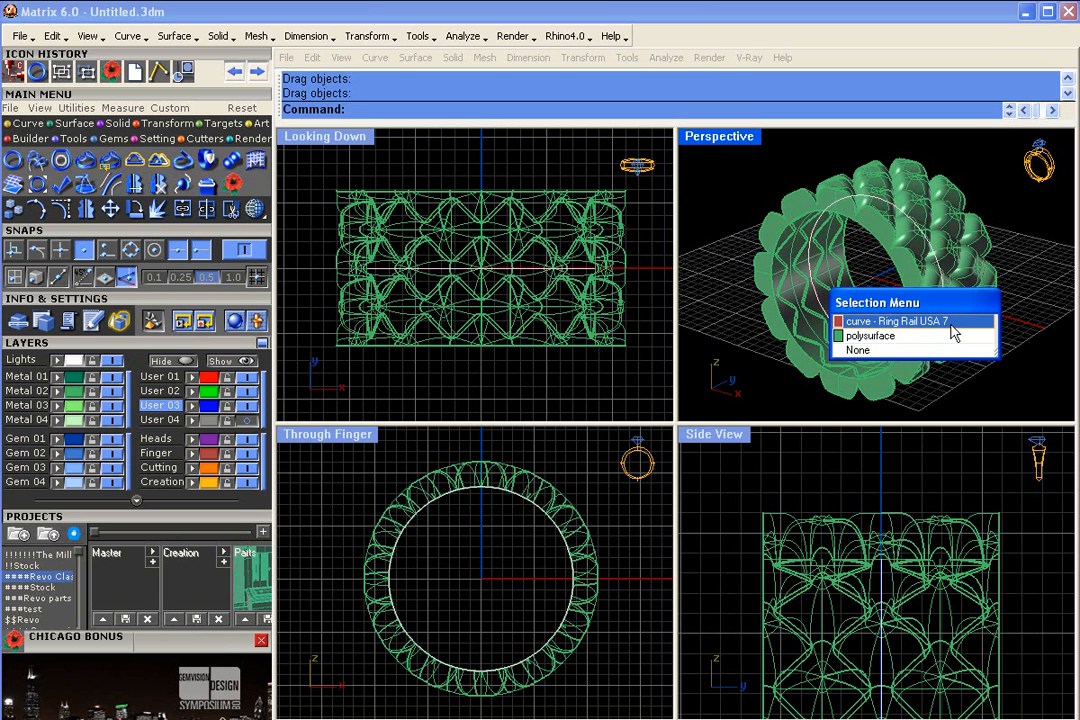
left_click(722, 308)
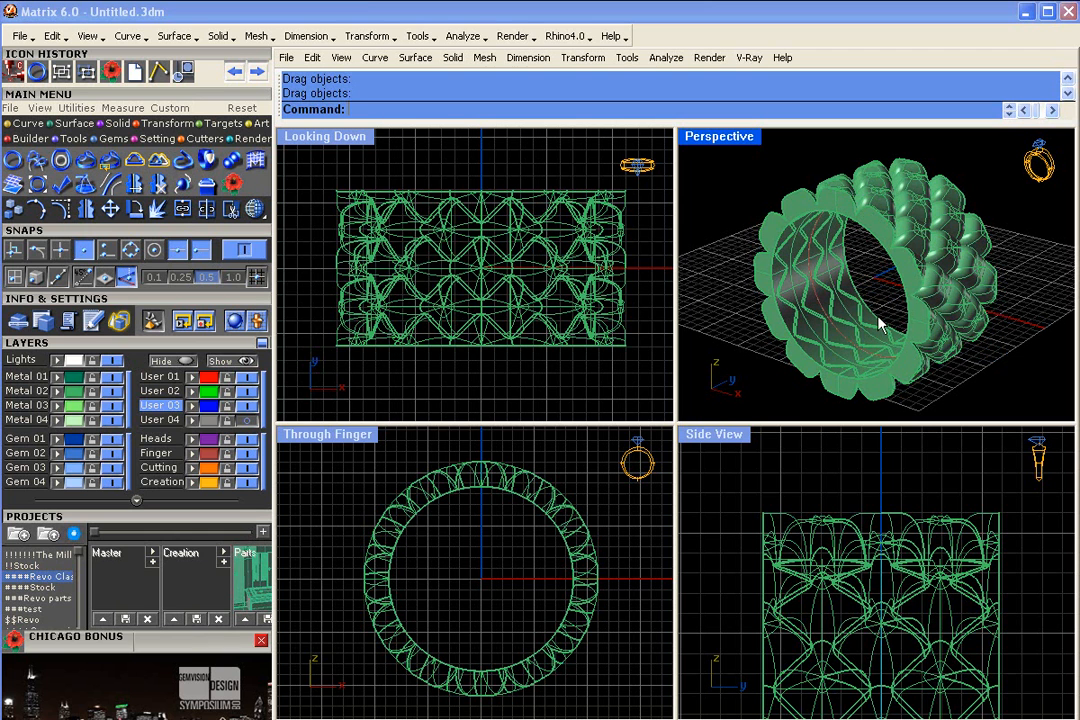
- Show the User 04 layer and move the cutter to the ring's centre line and back beside the ring's edge in the side view
left_click(250, 421)
right_click_drag(877, 475, 884, 481)
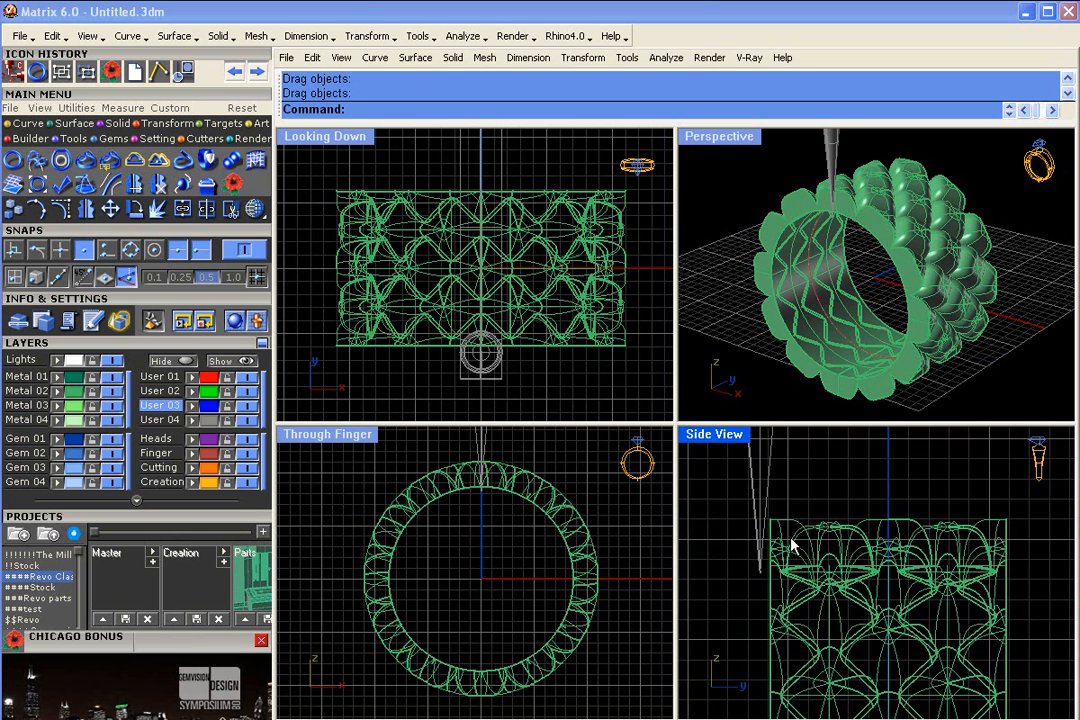
left_click(761, 523)
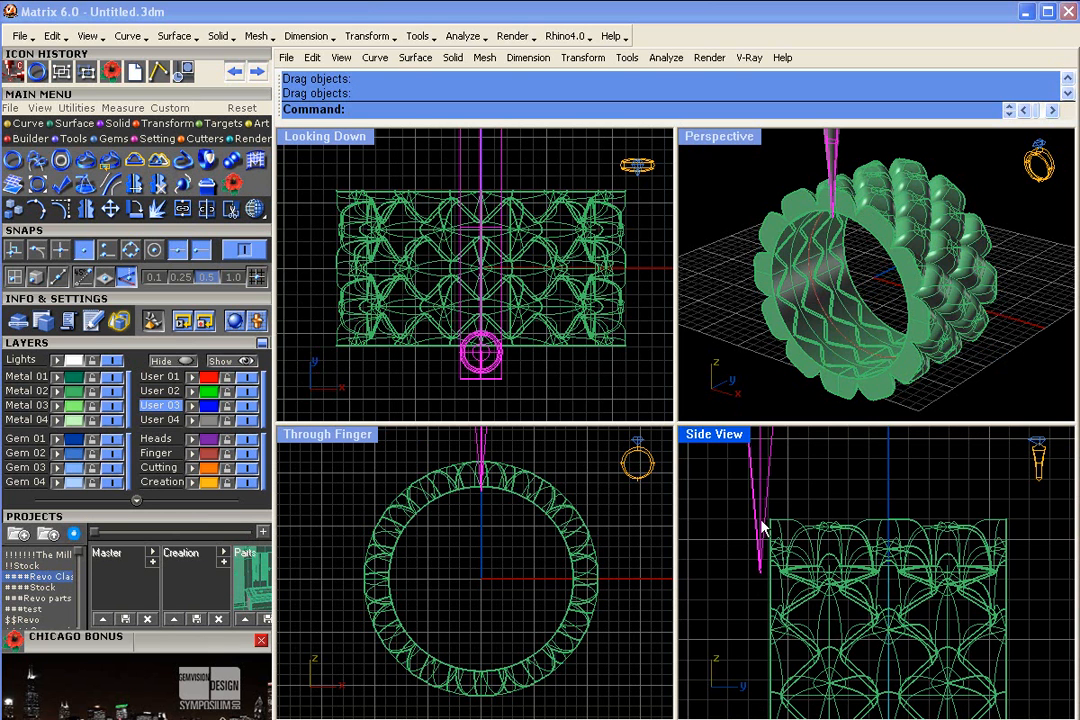
left_click(824, 284)
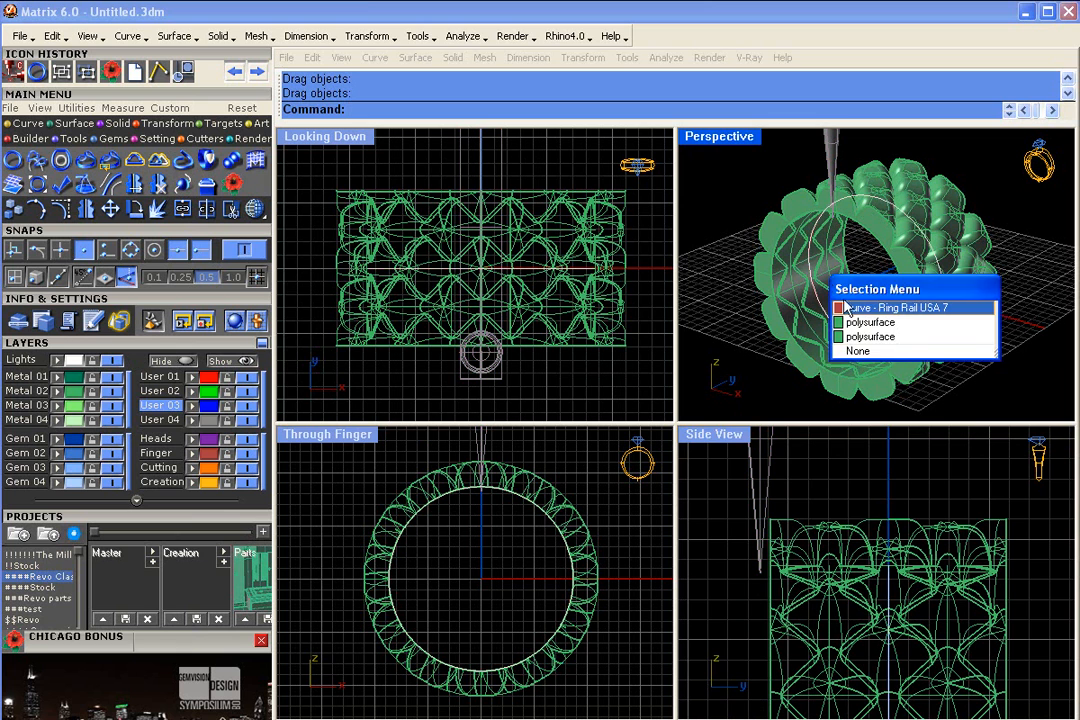
left_click(880, 307)
left_click_drag(762, 557, 893, 550)
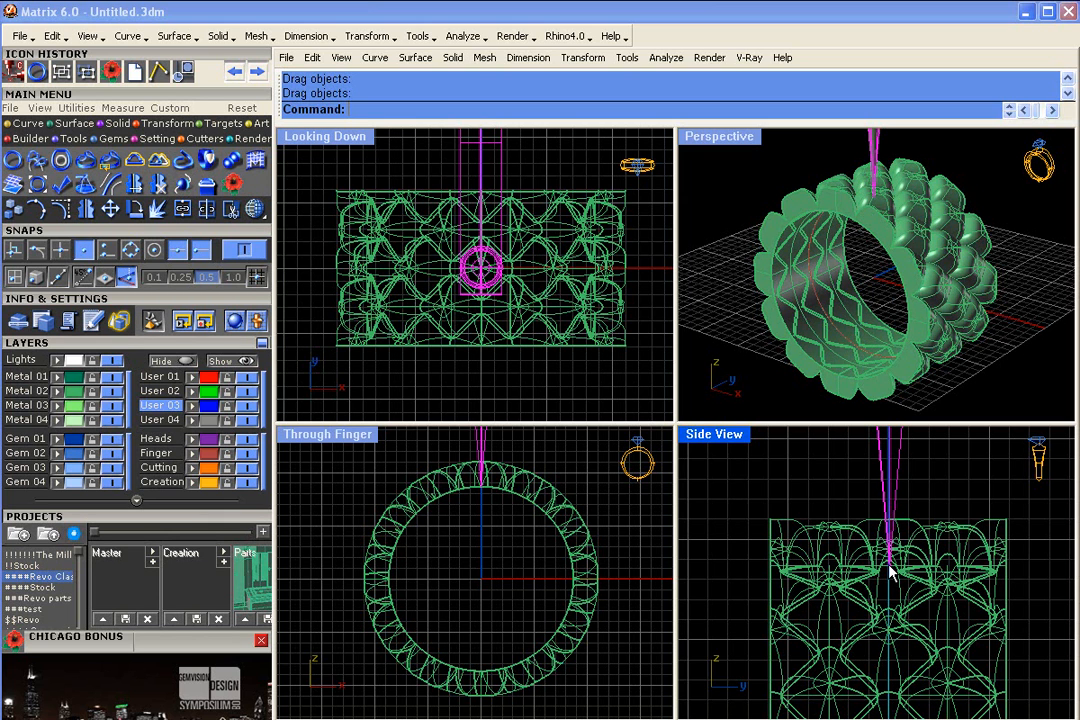
left_click_drag(887, 518, 762, 559)
left_click(800, 492)
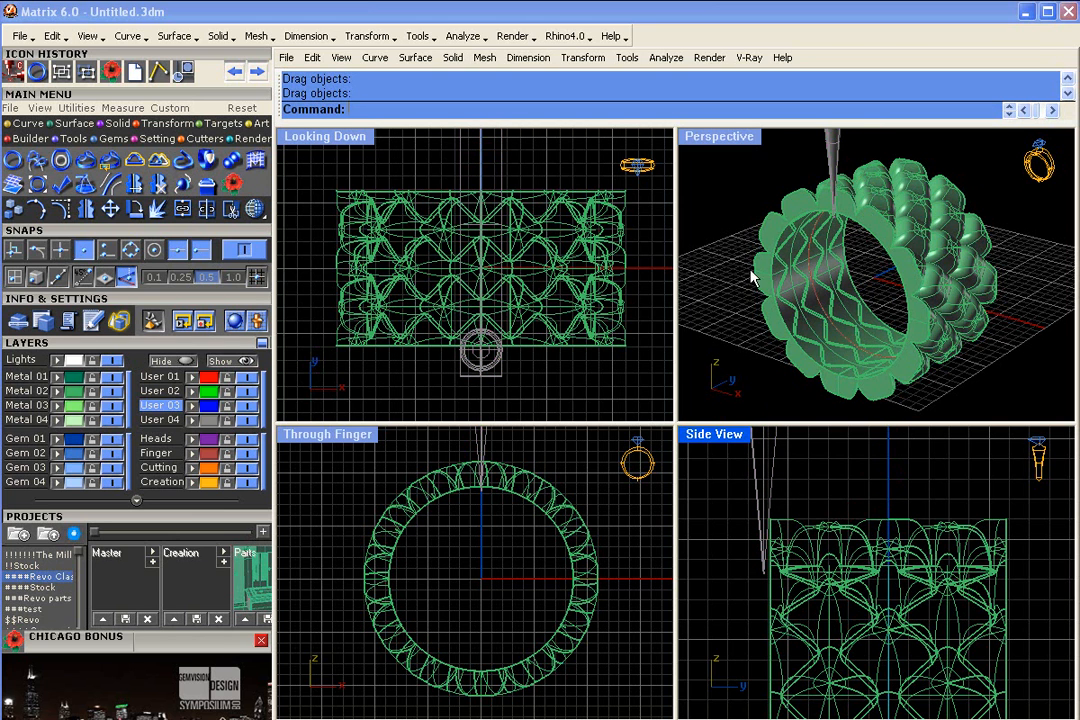
- Hide the User 04 layer again so that only the ring model and its rail are displayed
left_click(838, 164)
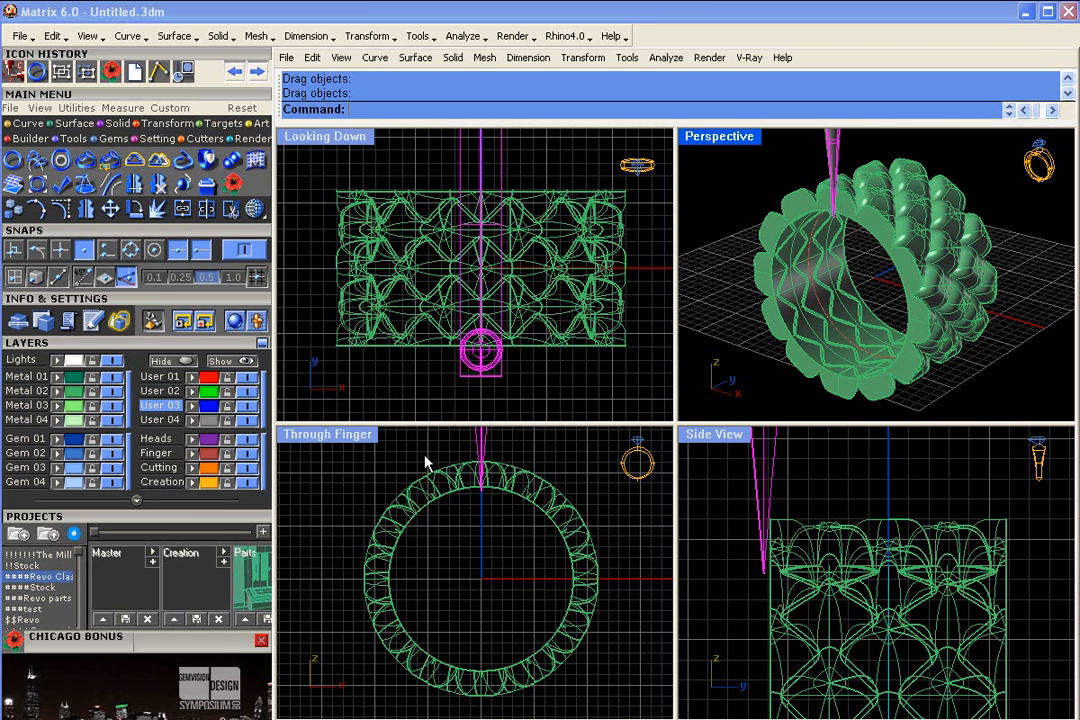
key("Delete")
left_click(386, 489)
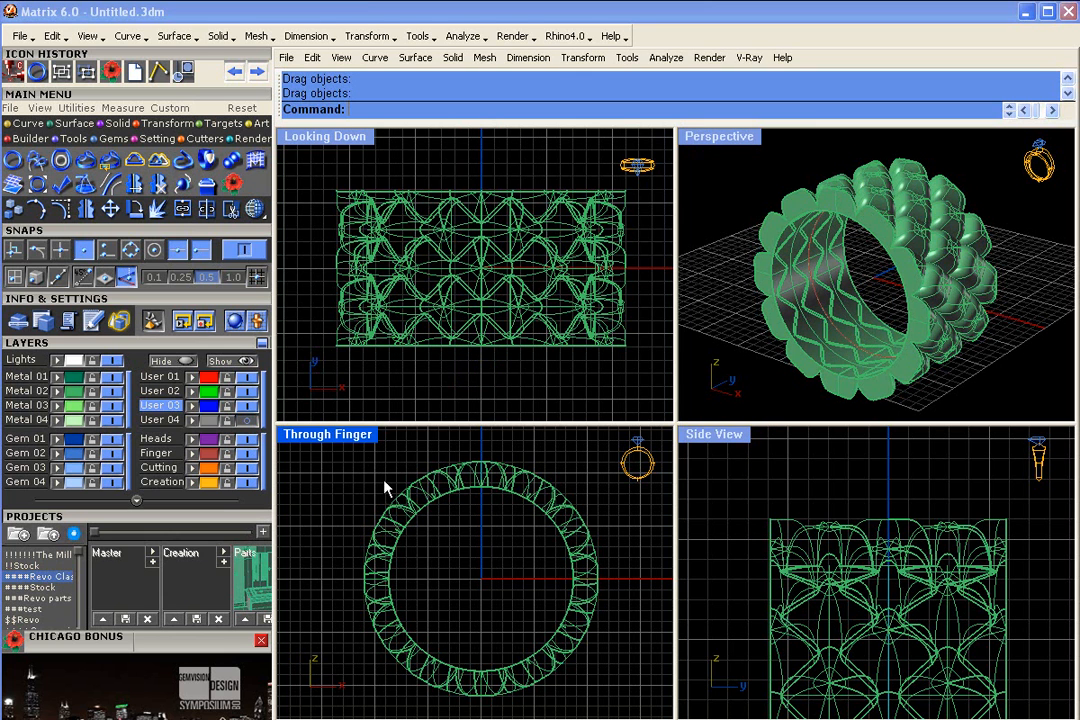
- Delete the Ring Rail USA 7 curve from the inside of the band
right_click_drag(845, 348, 845, 329)
right_click_drag(818, 289, 811, 279)
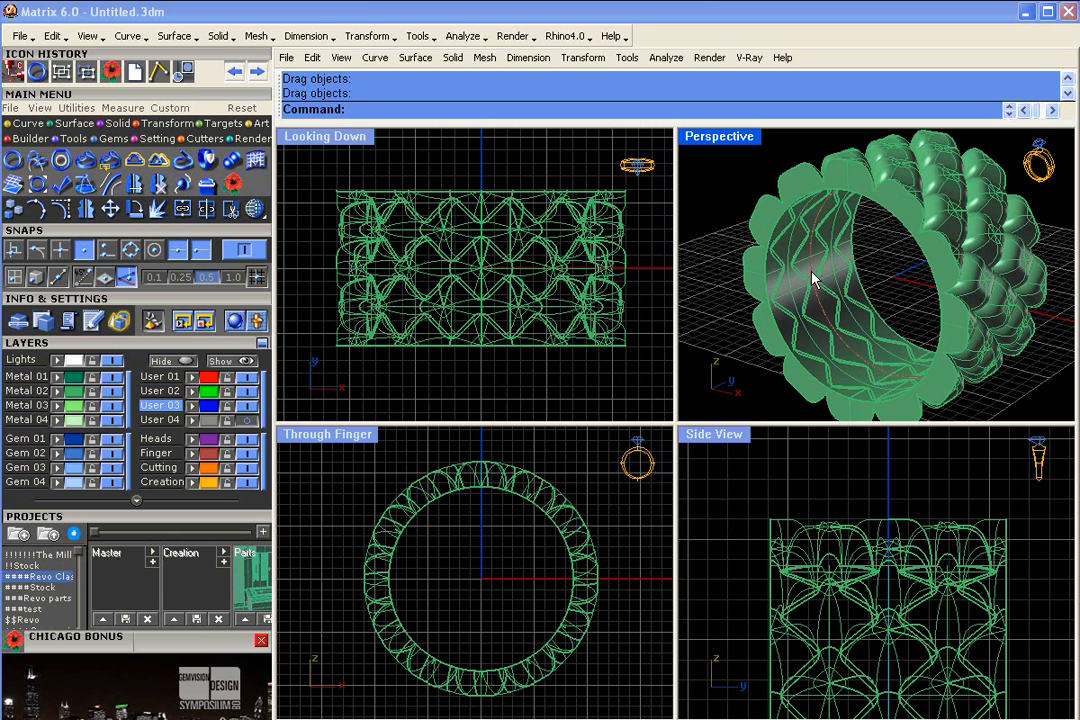
left_click(811, 279)
left_click(862, 319)
key("Delete")
right_click_drag(862, 318, 828, 280)
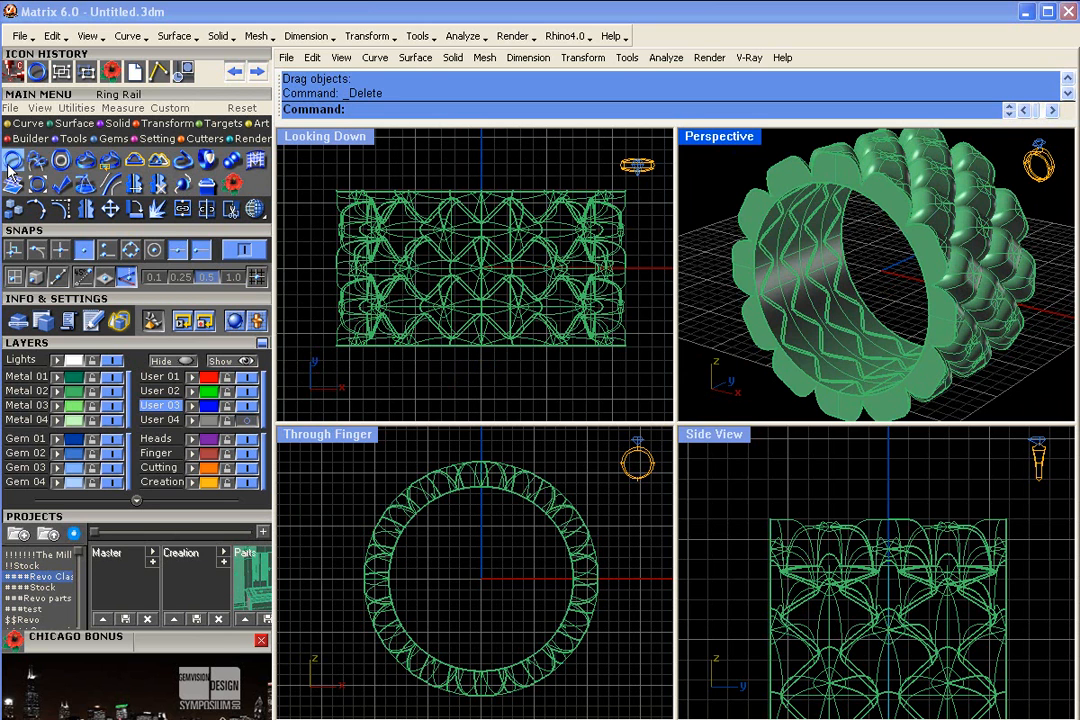
- Create a USA size 7.5 ring rail and compare it with the band's inner edge in the through-finger view
left_click(74, 139)
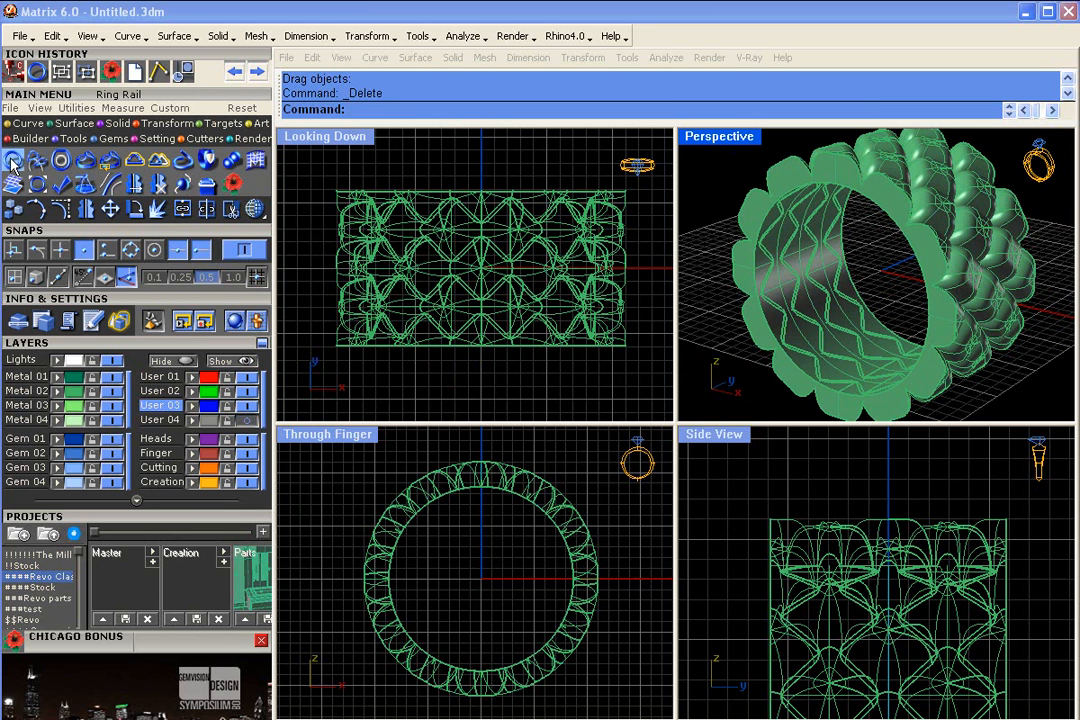
left_click(16, 162)
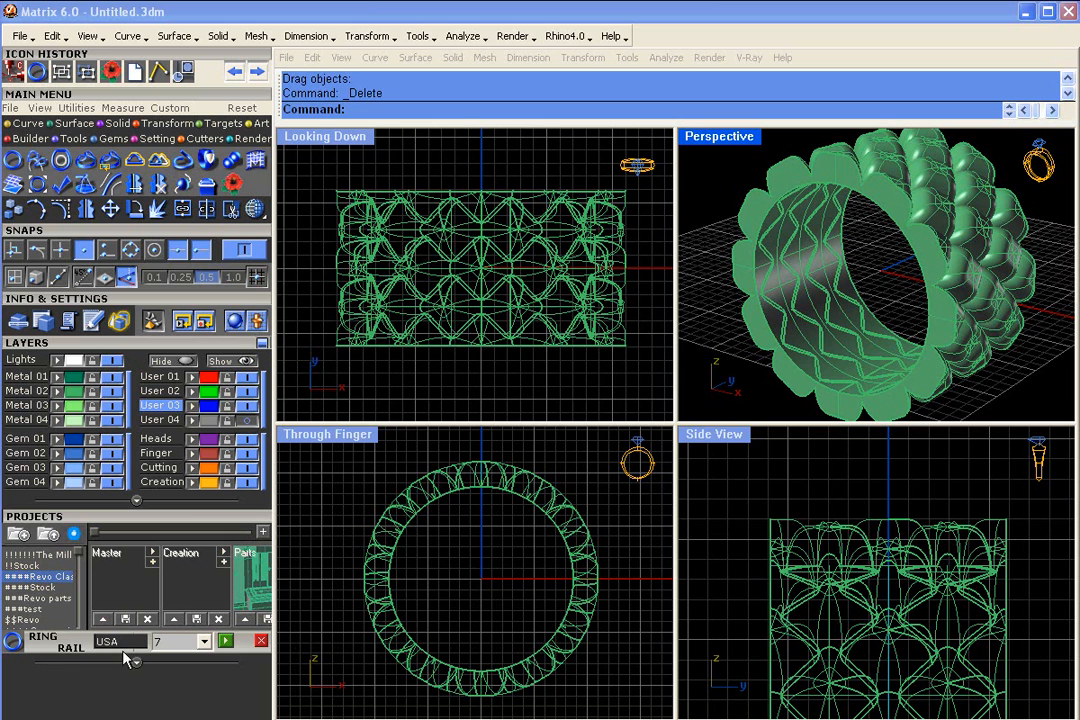
left_click(204, 641)
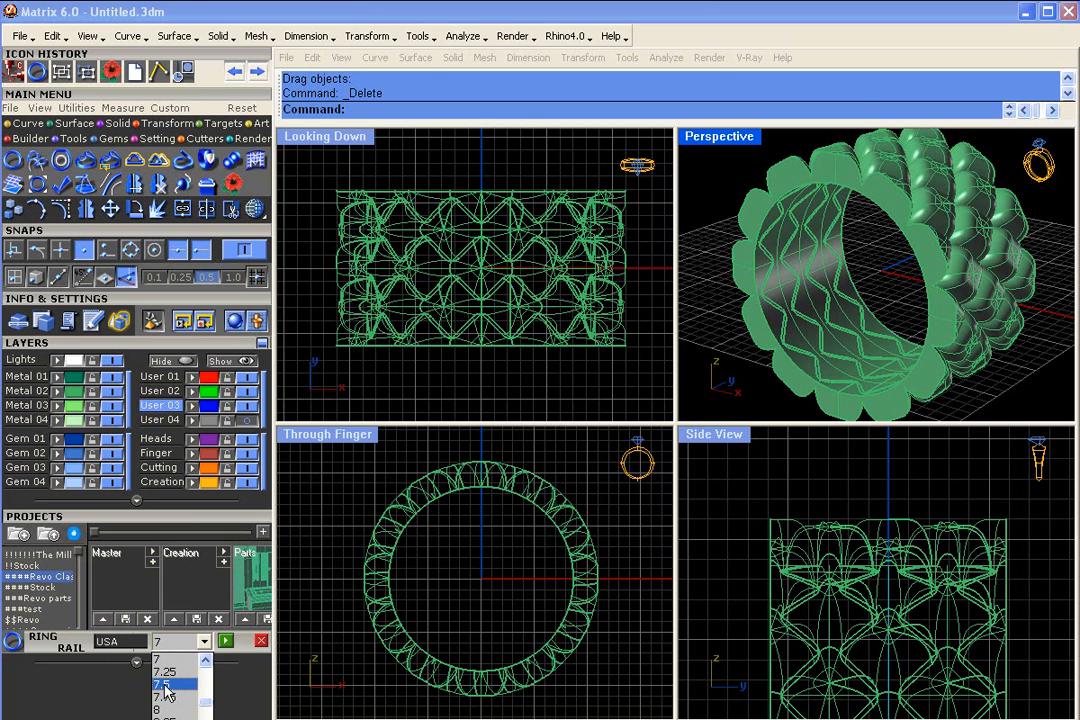
left_click(165, 685)
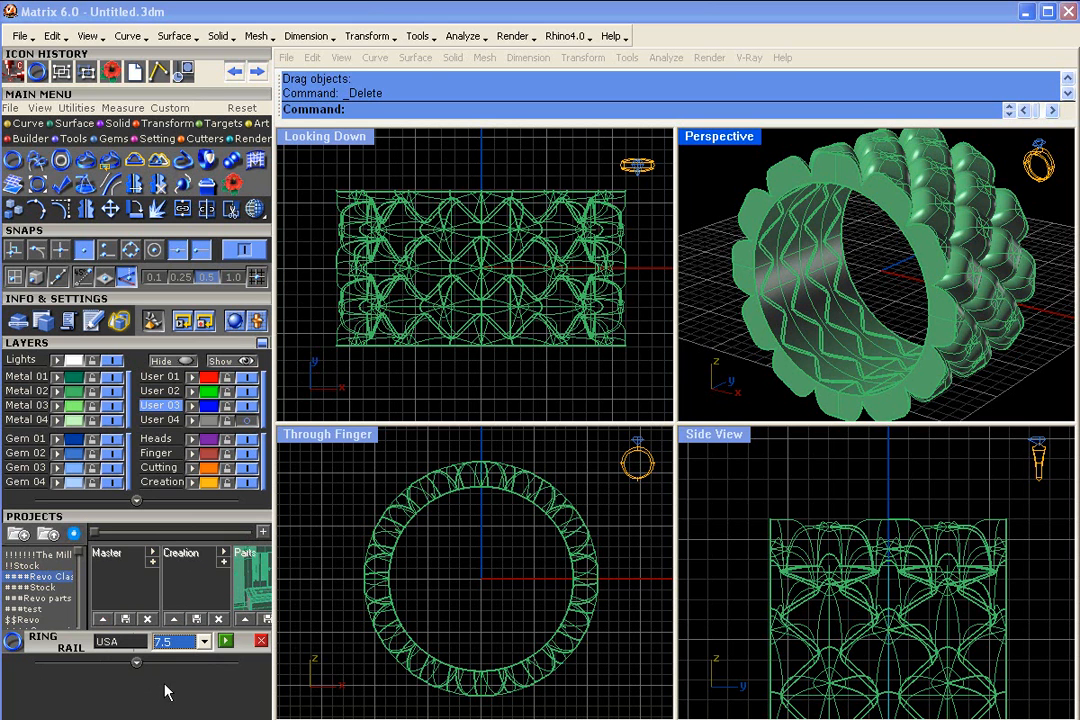
left_click(226, 648)
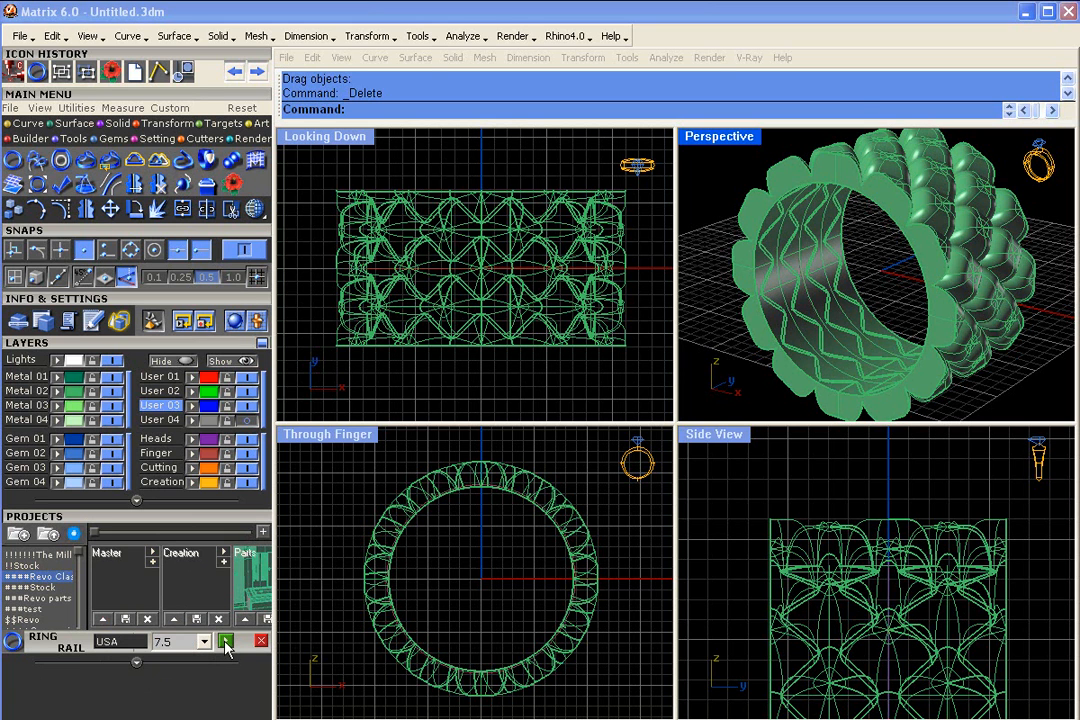
scroll(468, 470, "up", 5)
scroll(467, 500, "up", 3)
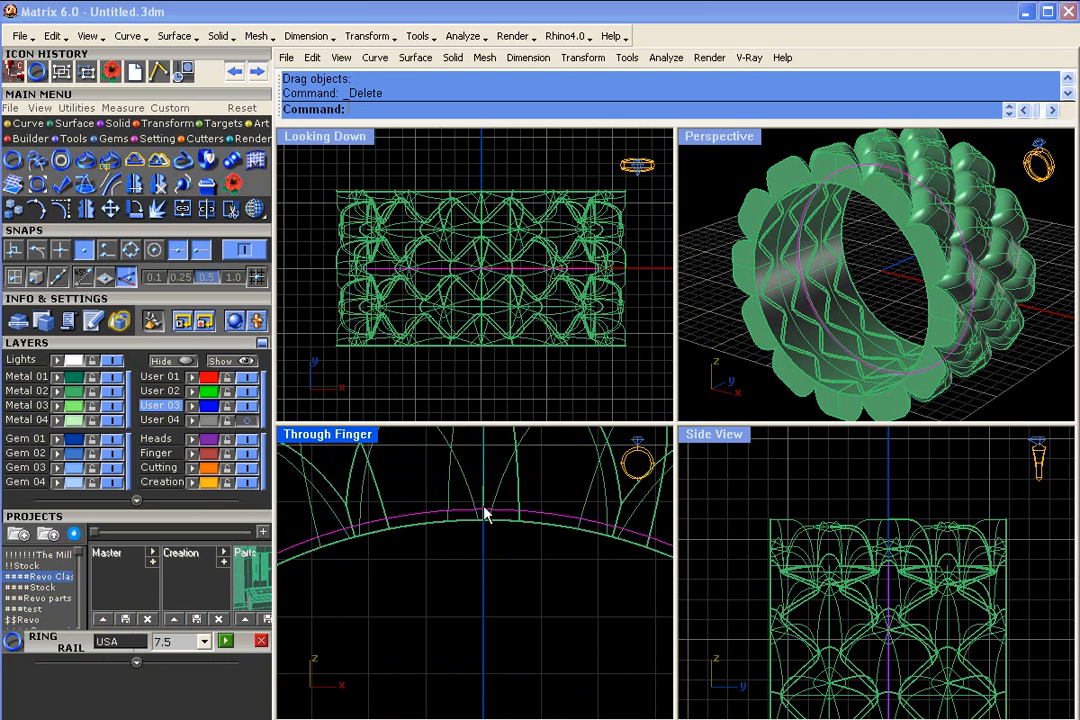
- Replace the existing ring rail with a USA size 7 rail and clear the selection
left_click(204, 641)
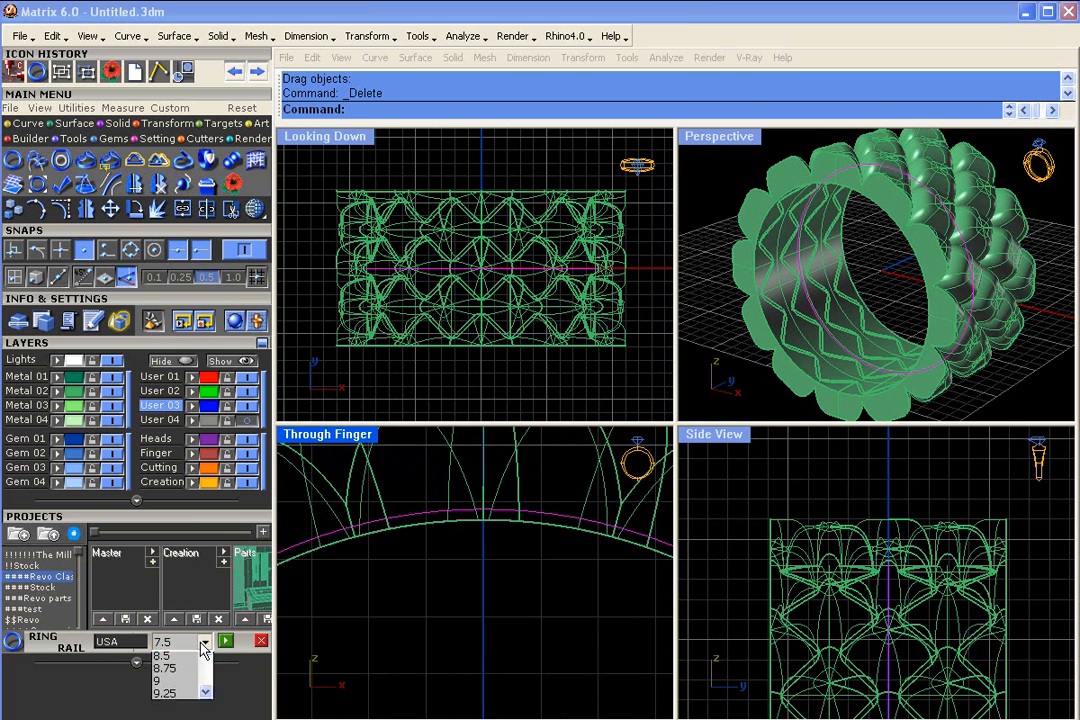
left_click(207, 662)
left_click(207, 662)
left_click(207, 662)
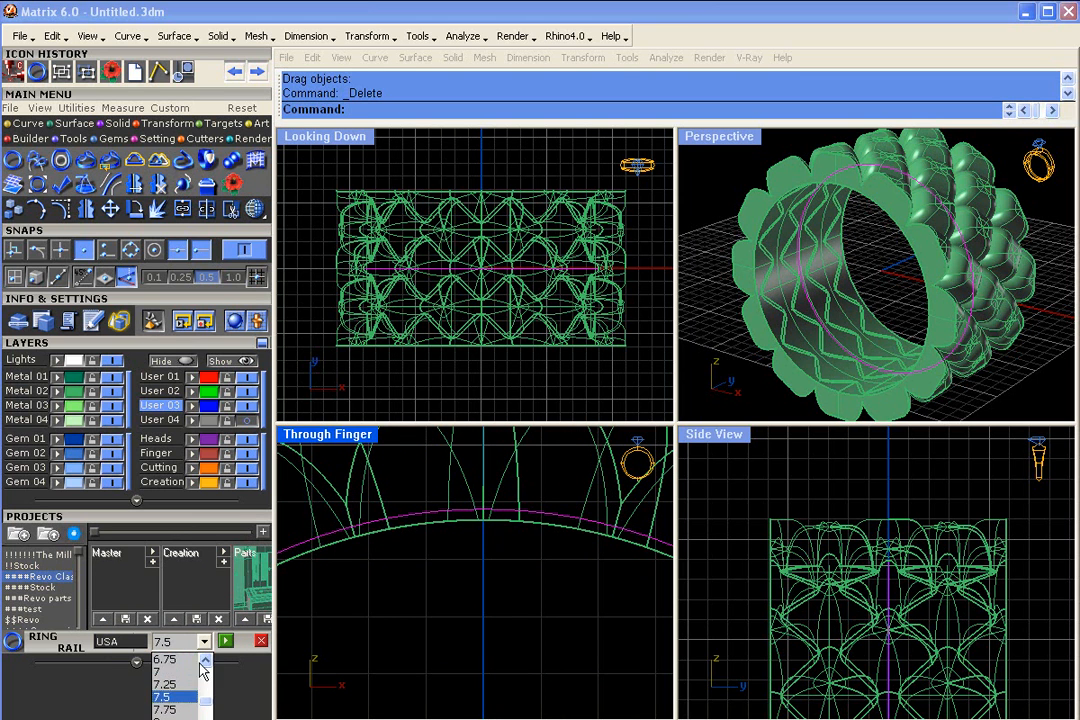
left_click(187, 673)
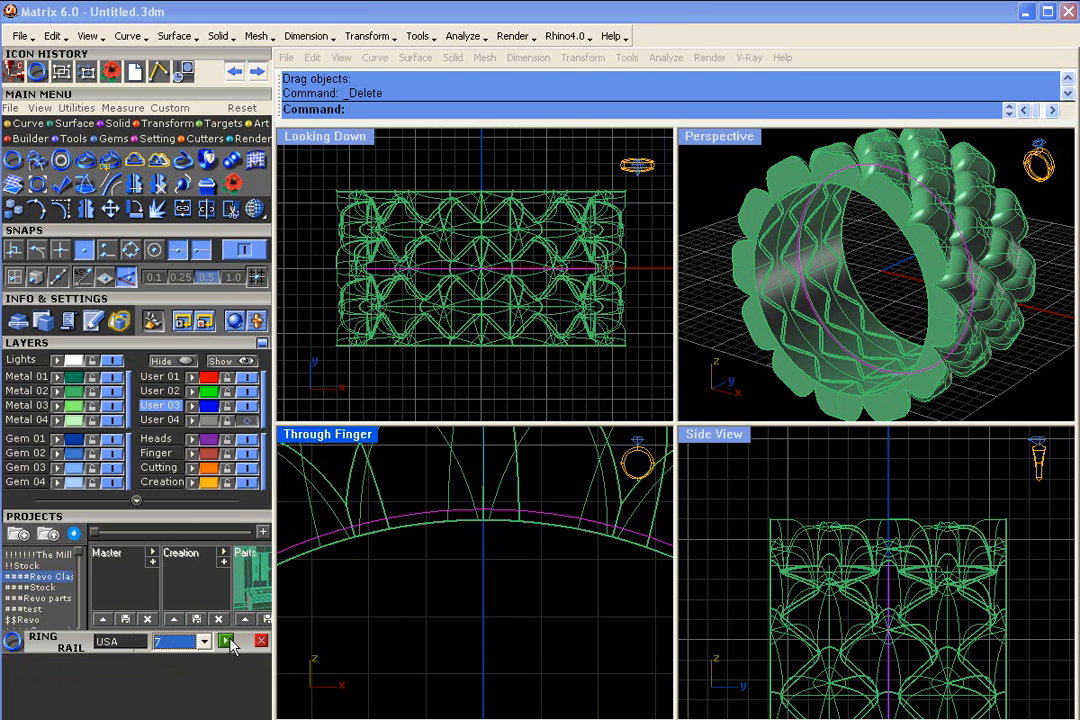
left_click(228, 642)
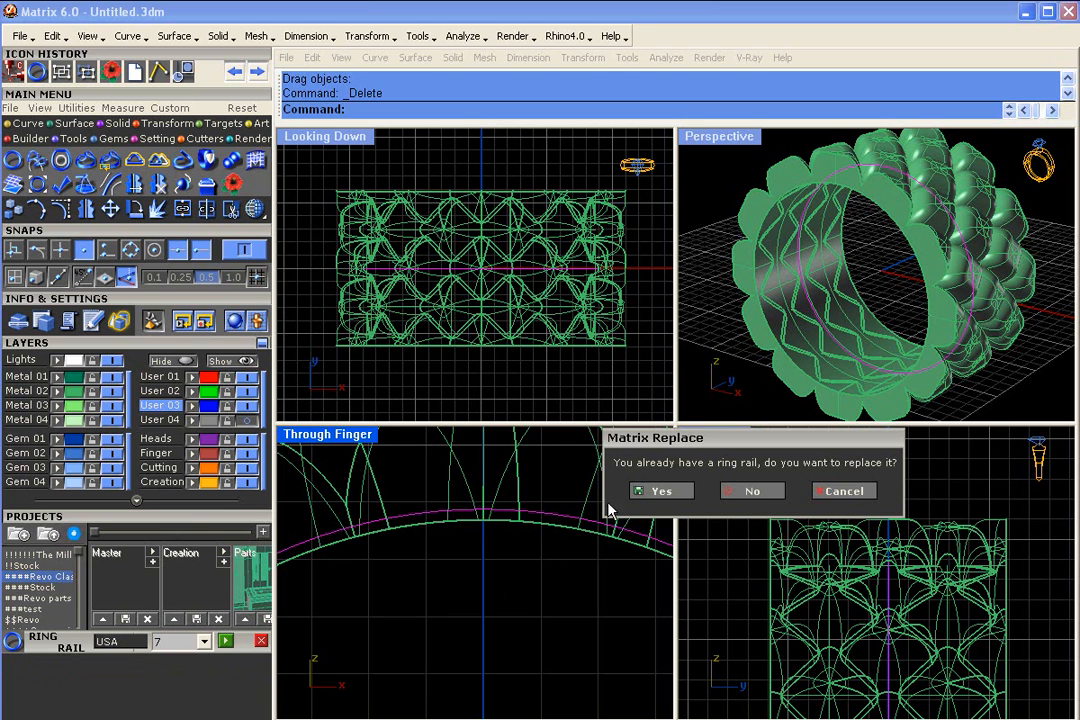
left_click(662, 491)
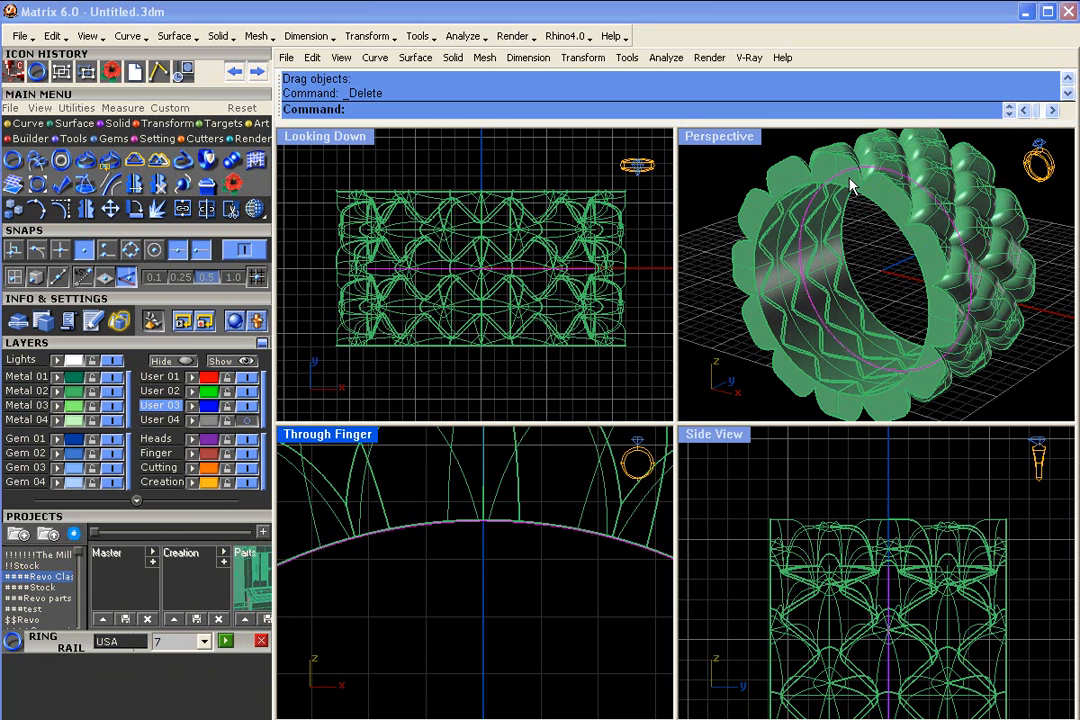
left_click(479, 406)
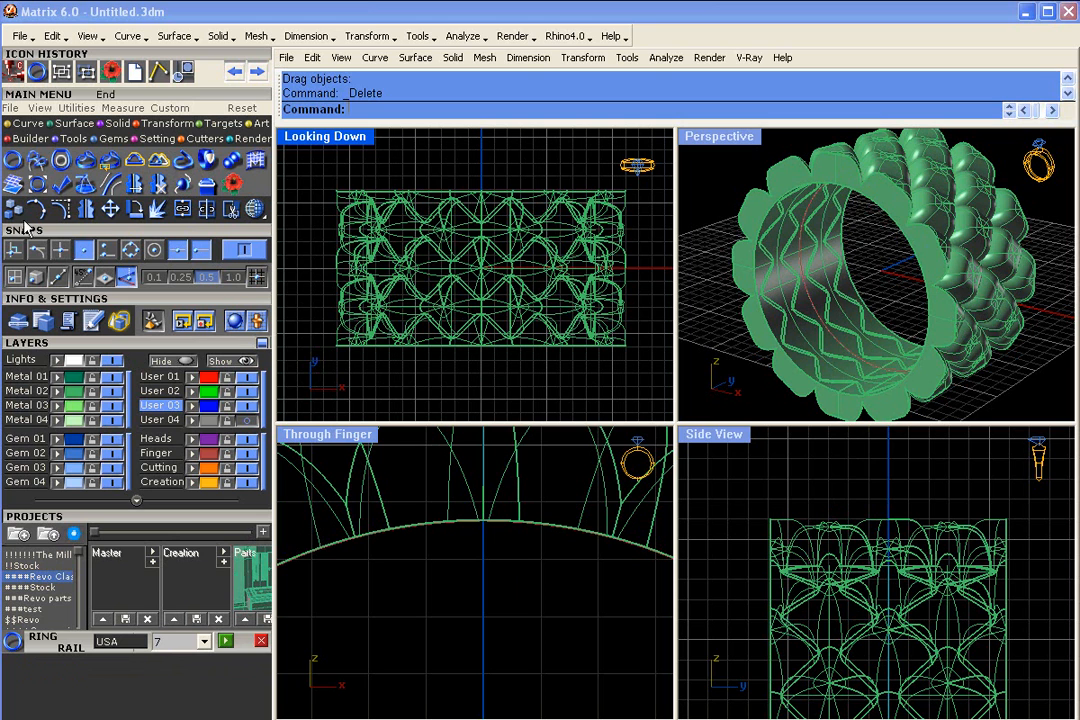
- Start the Mill - Supports & Center builder and load the whole ring with its rail as the model
left_click(26, 140)
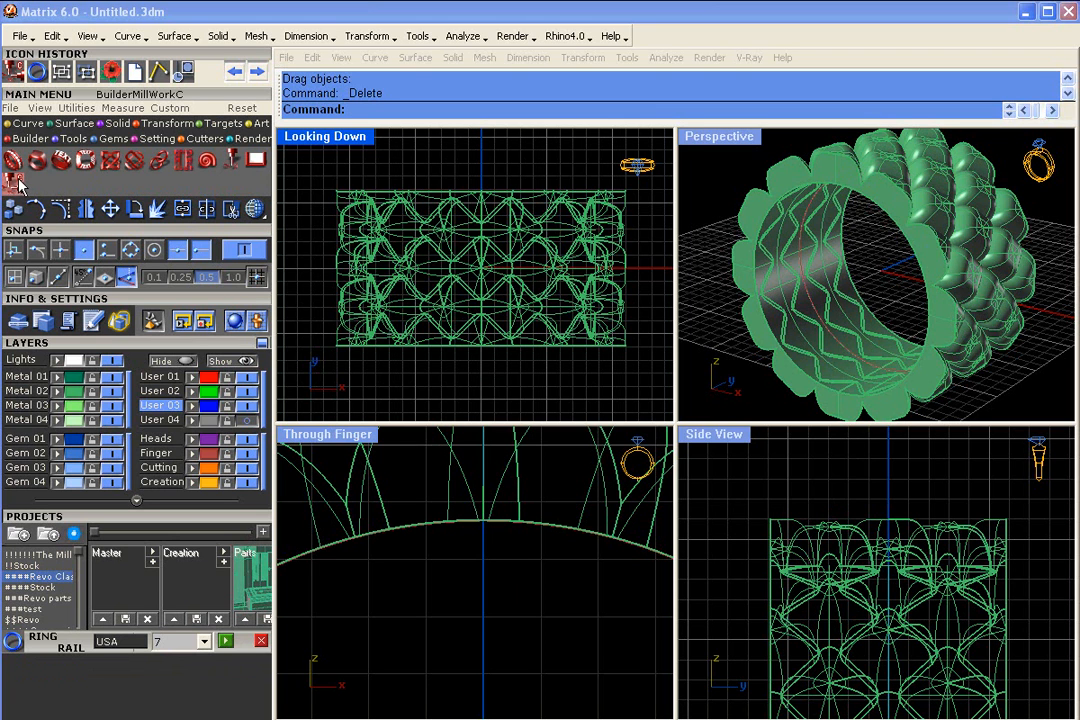
left_click(15, 184)
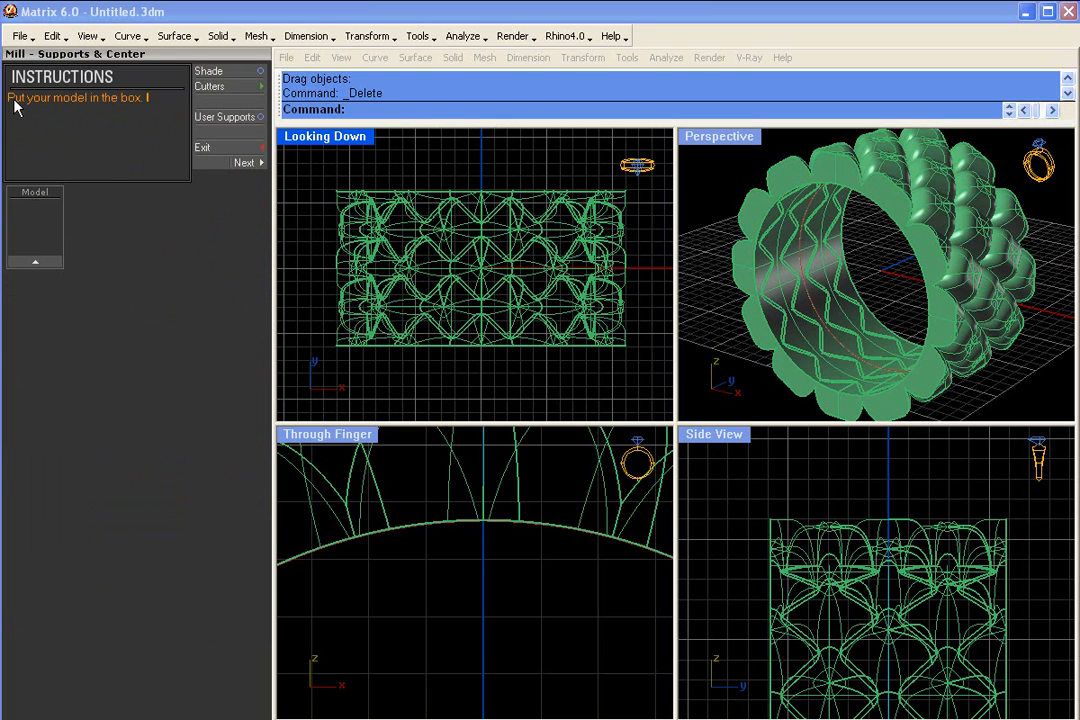
left_click_drag(311, 168, 641, 386)
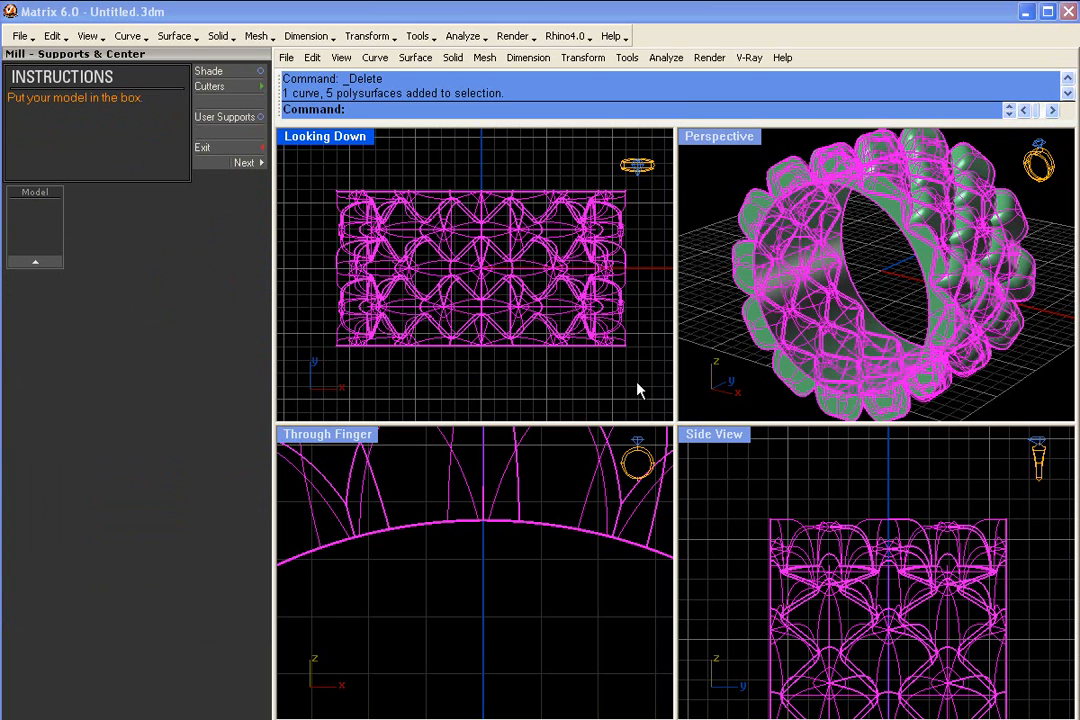
left_click(44, 265)
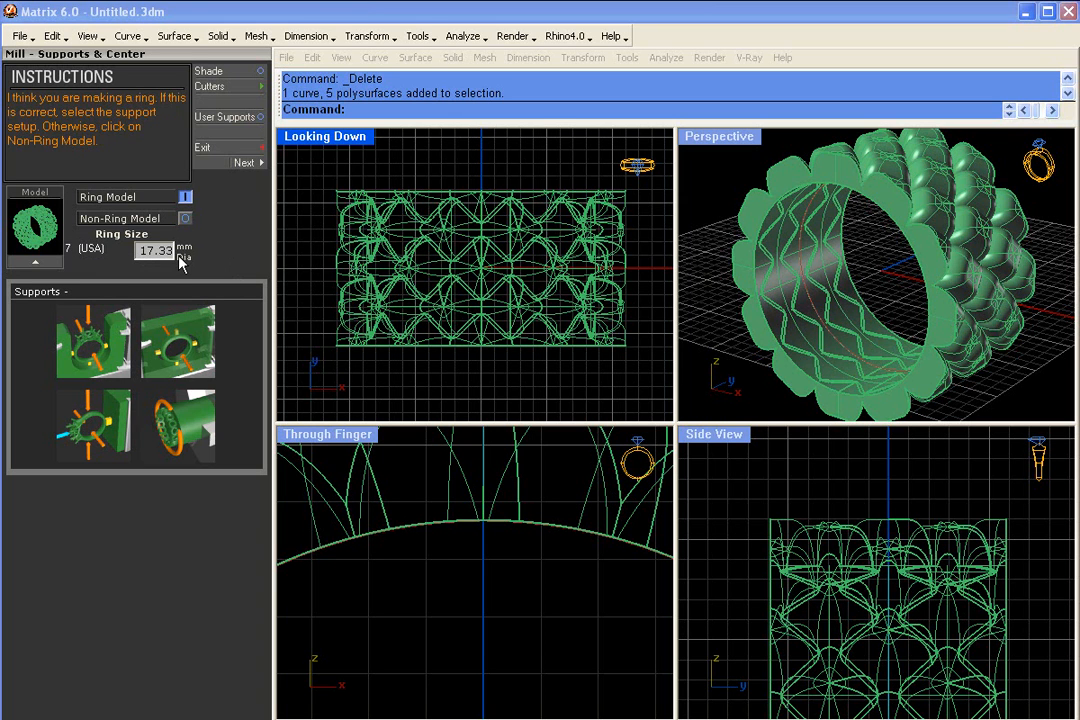
- Check the detected ring size and toggle the builder's shading, finishing with all viewports in wireframe
double_click(156, 250)
left_click(263, 73)
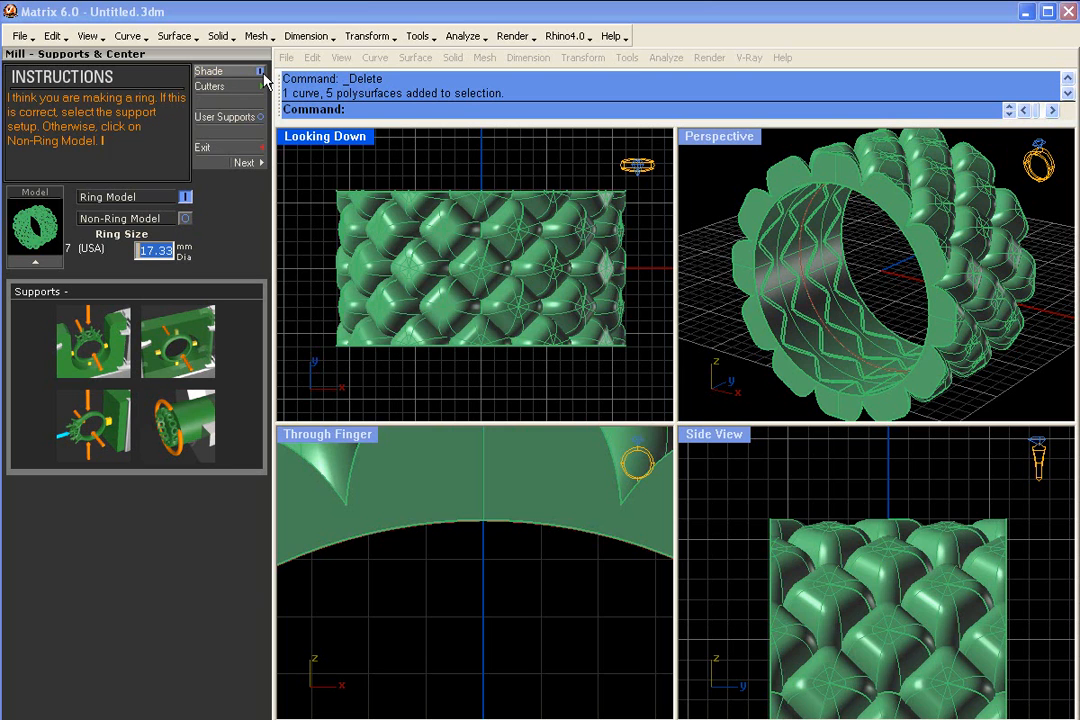
left_click(263, 73)
left_click(263, 73)
left_click(263, 73)
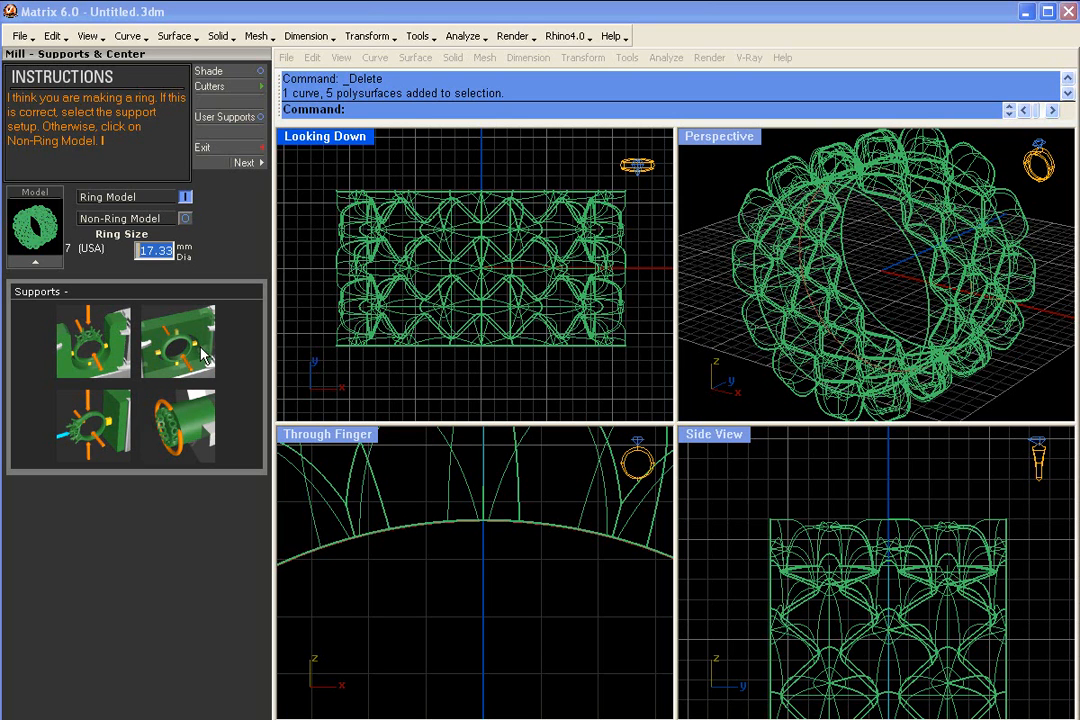
- Choose the No Supports setup for the ring model
left_click(190, 440)
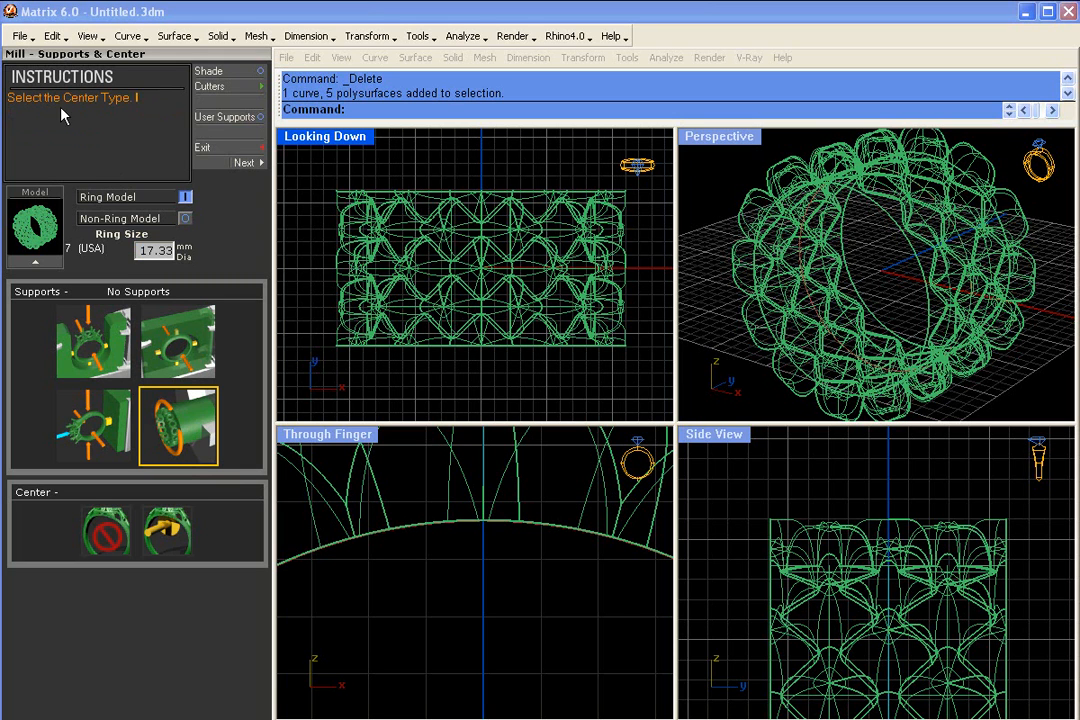
right_click_drag(639, 622, 535, 520)
scroll(600, 614, "down", 12)
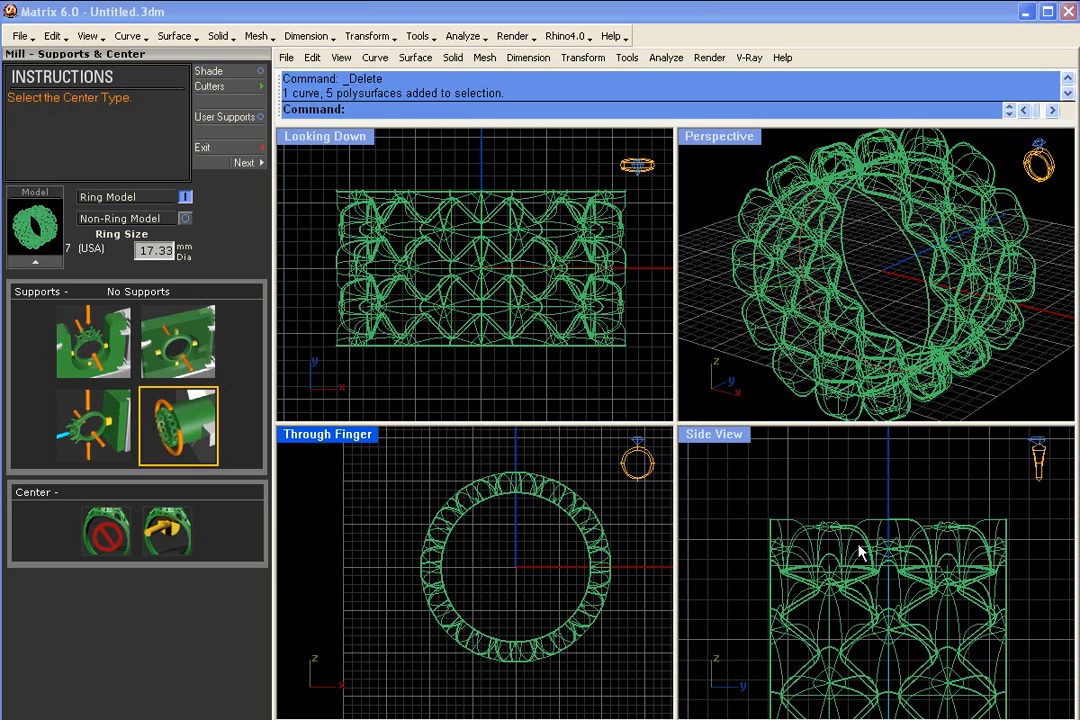
scroll(855, 555, "down", 5)
right_click_drag(899, 585, 921, 588)
scroll(835, 280, "down", 4)
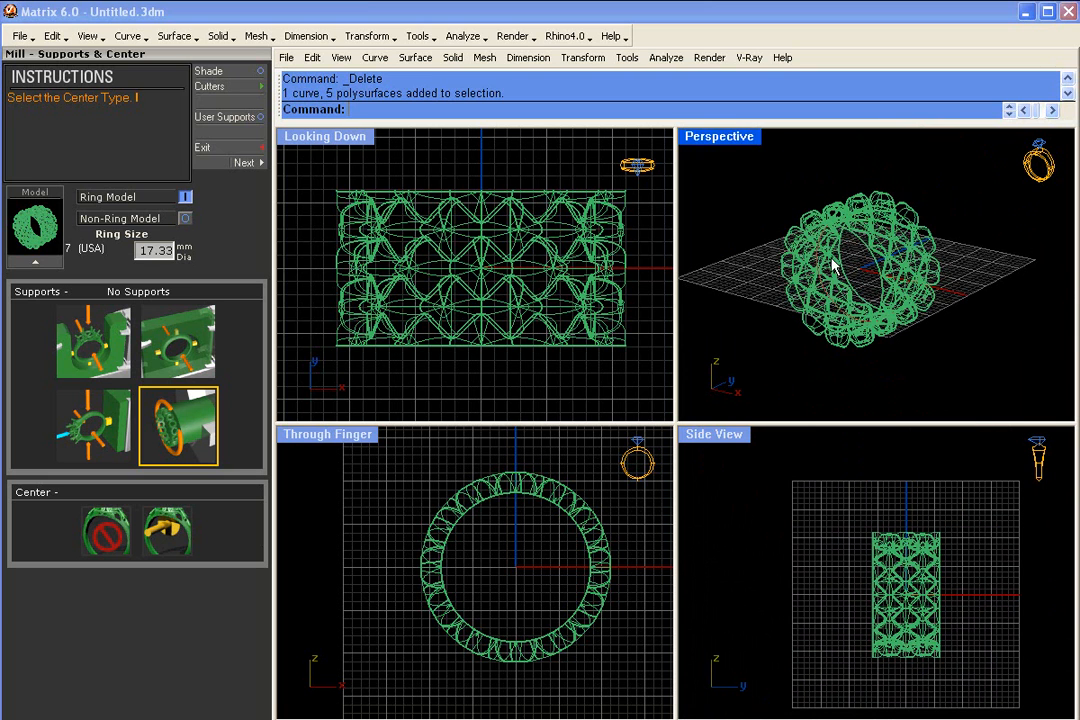
- Bring the disc cutter model in beside the ring and shade the viewports
scroll(505, 280, "down", 2)
right_click_drag(515, 275, 539, 282)
left_click_drag(867, 457, 682, 692)
left_click(951, 386)
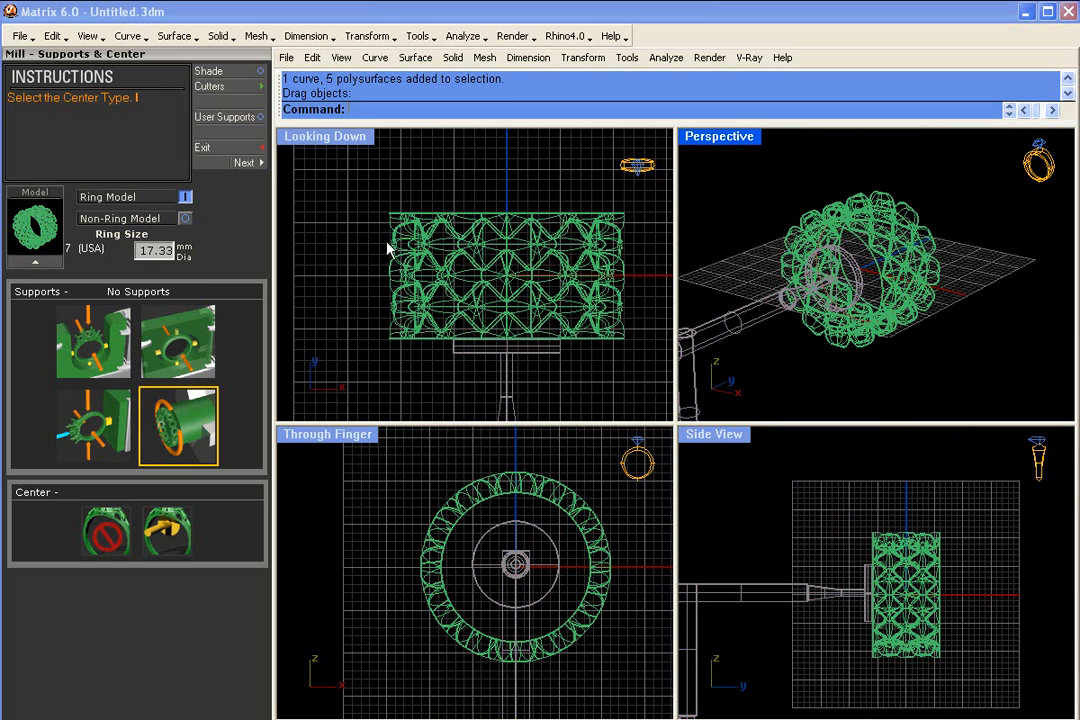
left_click(246, 72)
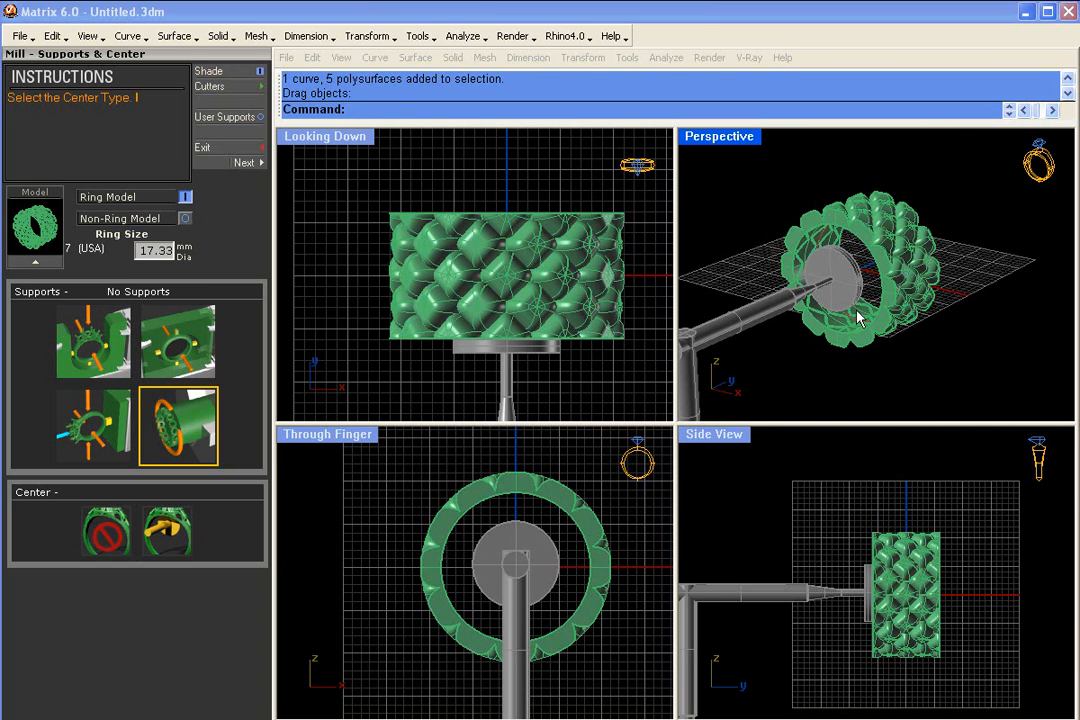
- Move the disc cutter inside the ring and up toward its inner wall to show how hollowing works
right_click_drag(858, 311, 795, 302)
left_click_drag(795, 594, 791, 570)
mouse_move(516, 528)
left_mouse_down()
mouse_move(482, 574)
mouse_move(522, 604)
mouse_move(550, 583)
mouse_move(535, 540)
mouse_move(482, 535)
mouse_move(520, 611)
mouse_move(542, 545)
mouse_move(513, 579)
mouse_move(519, 541)
left_mouse_up()
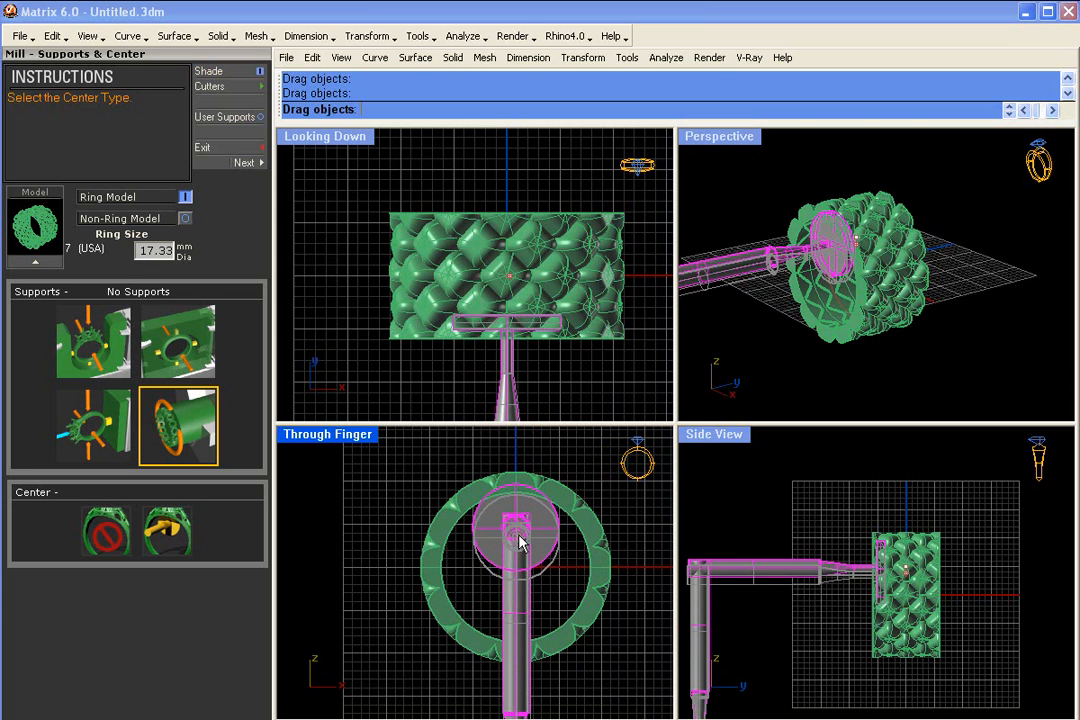
left_click_drag(519, 535, 517, 539)
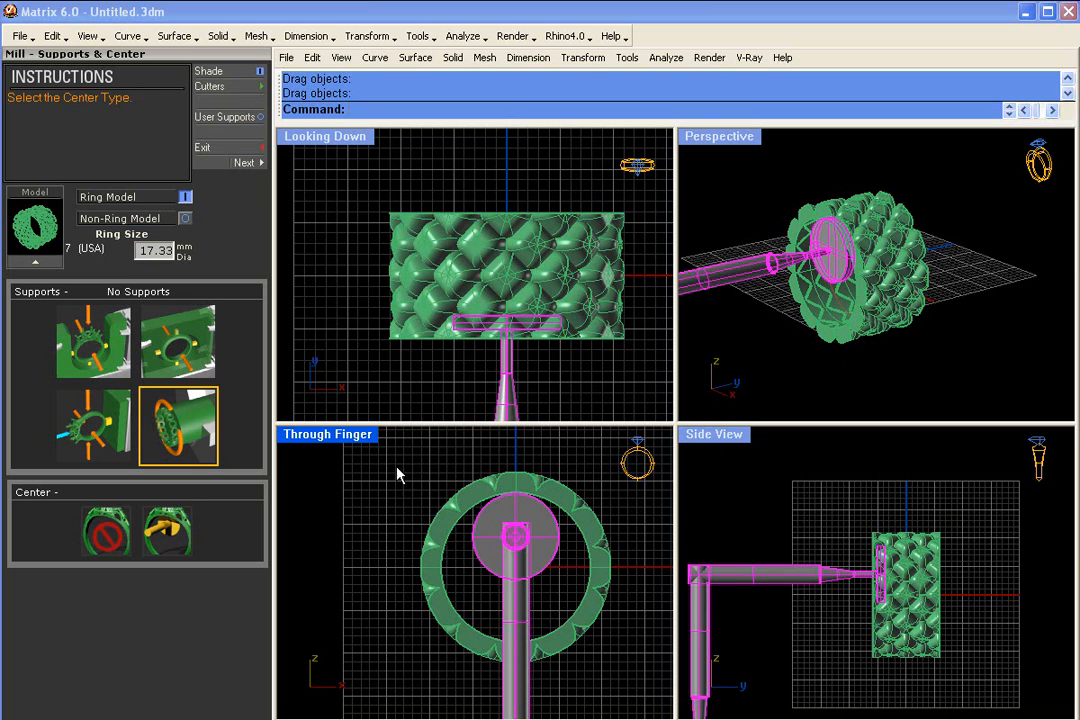
- Remove the disc cutter from the scene and set the ring's center type to Cut Out and Hollow
left_click(172, 530)
left_click(163, 538)
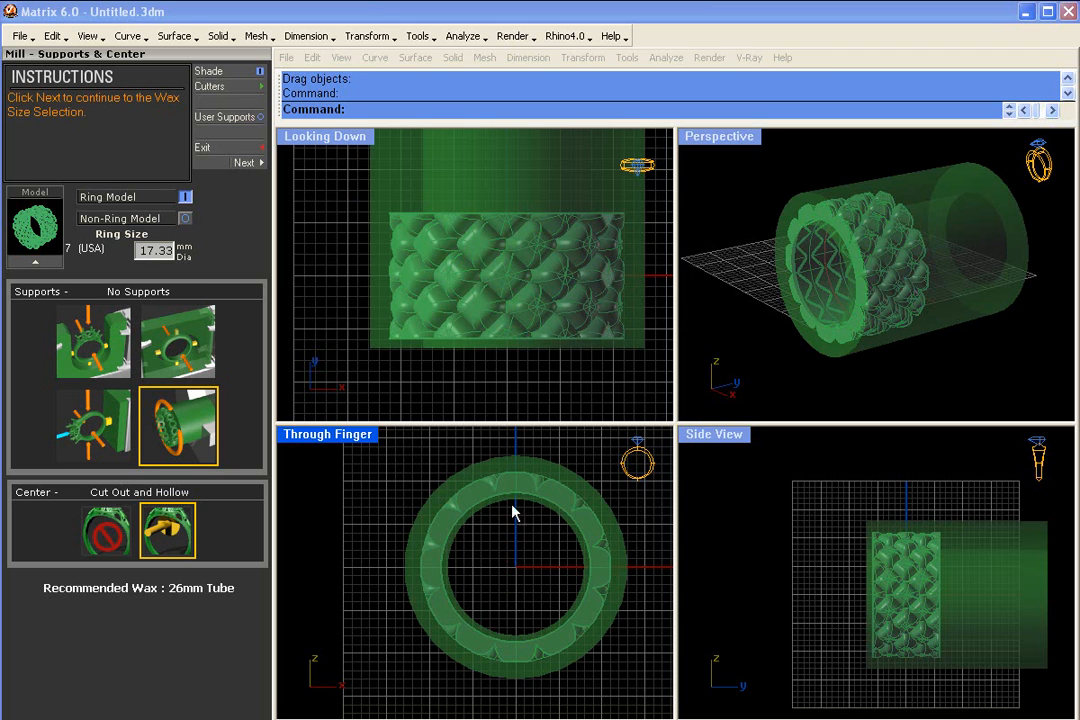
left_click(792, 209)
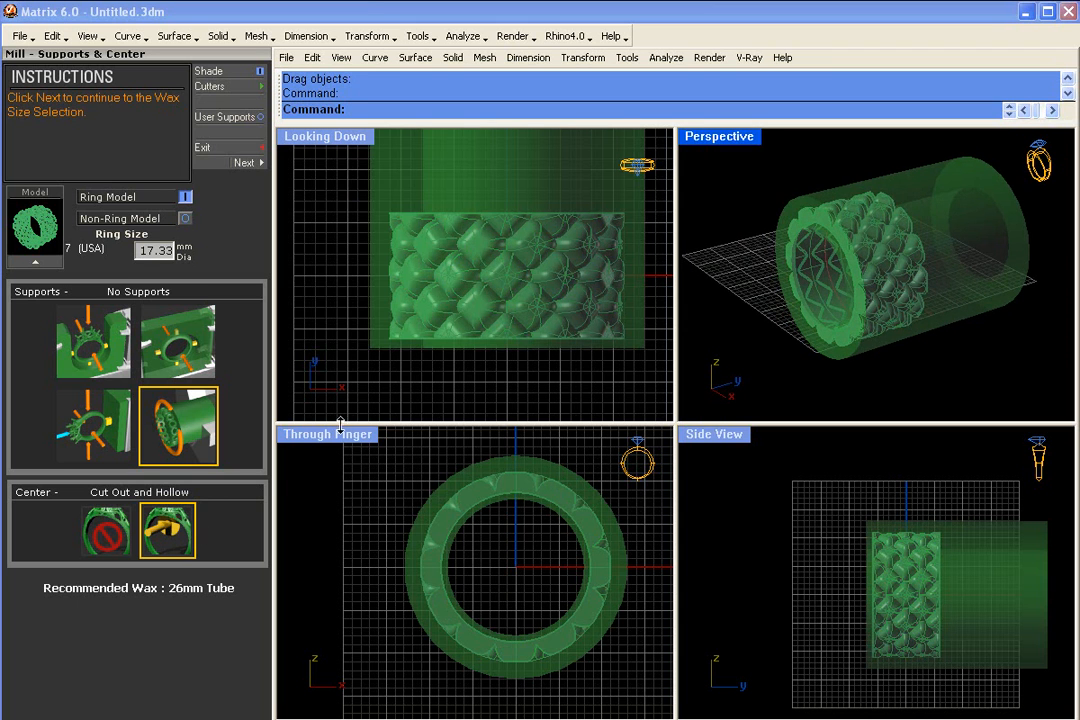
right_click_drag(539, 237, 531, 265)
right_click_drag(836, 292, 697, 292)
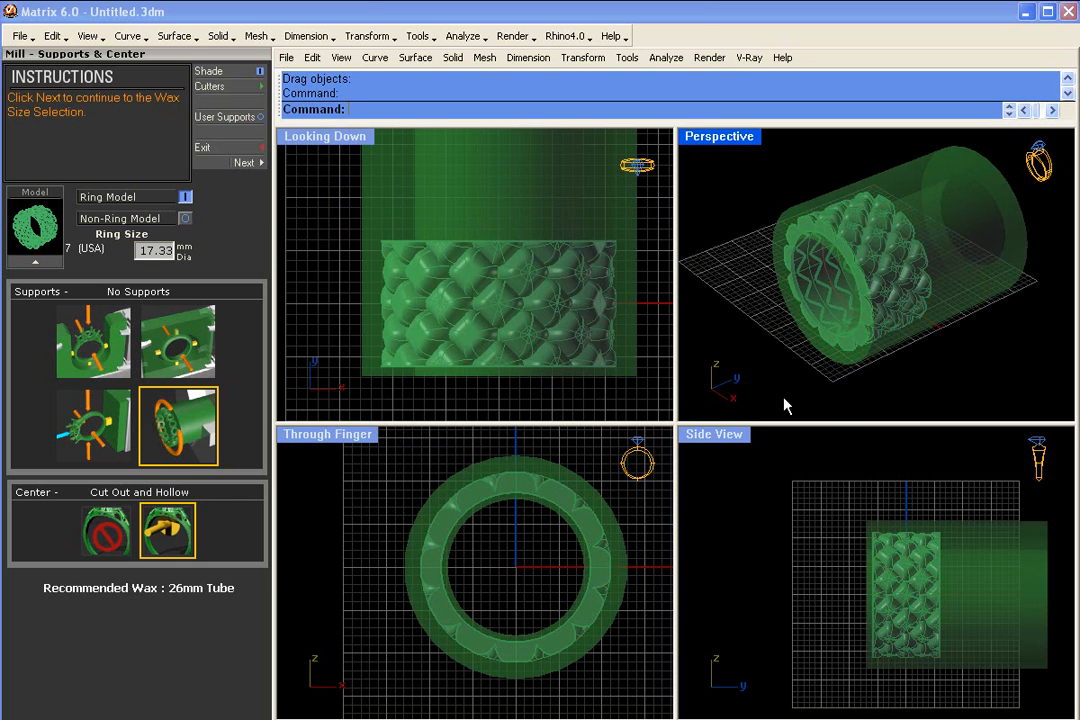
scroll(901, 545, "up", 3)
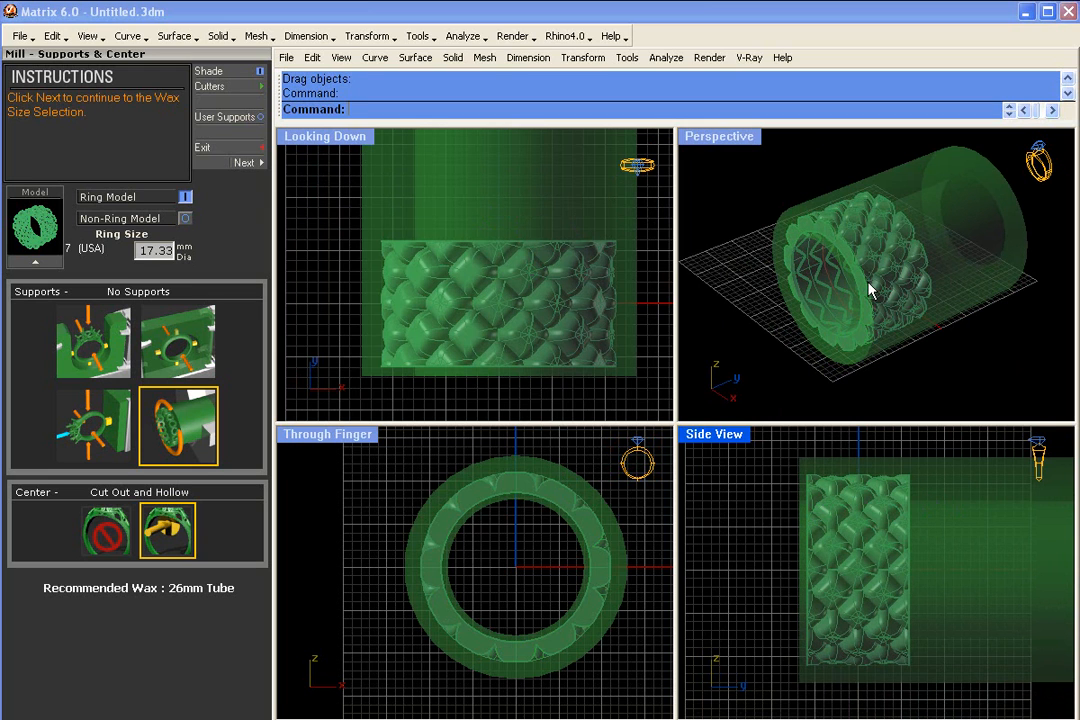
right_click_drag(508, 303, 489, 320)
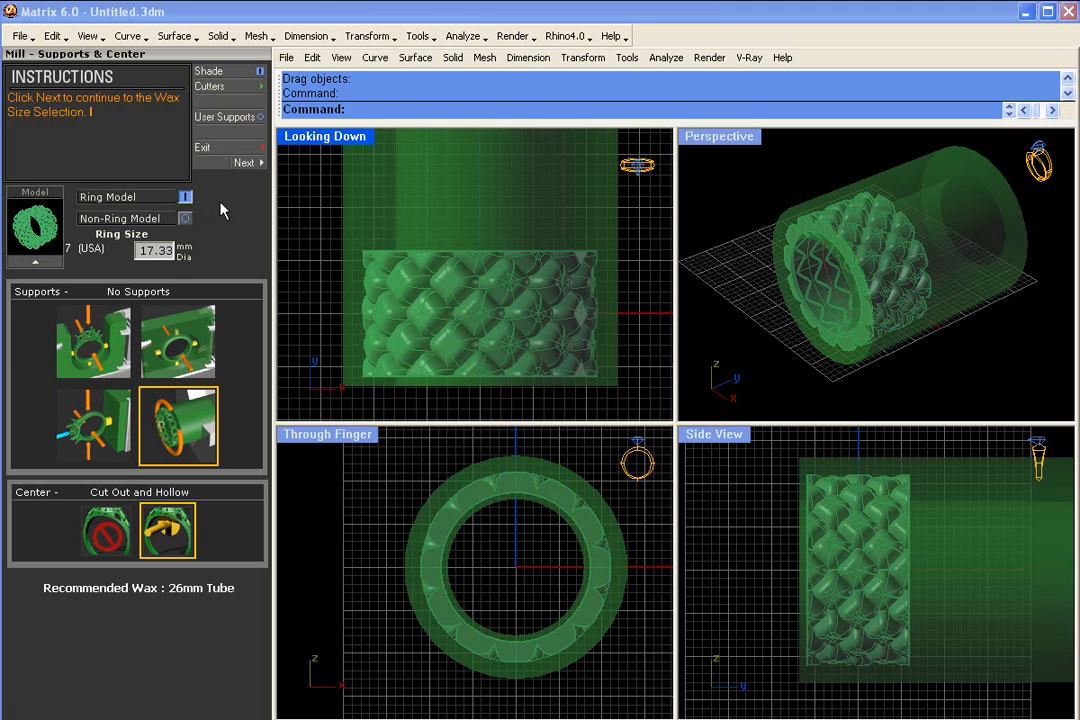
- Continue to the wax size selection and bring a tapered cutter model in beside the ring in the side view
left_click(247, 164)
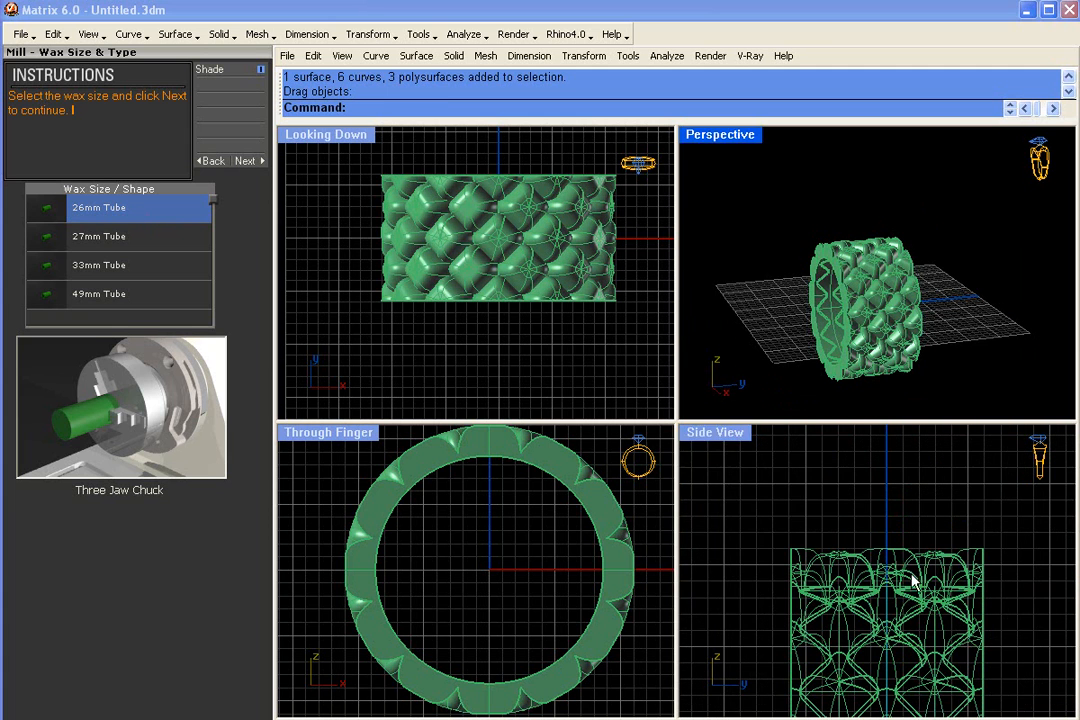
right_click_drag(908, 579, 911, 560)
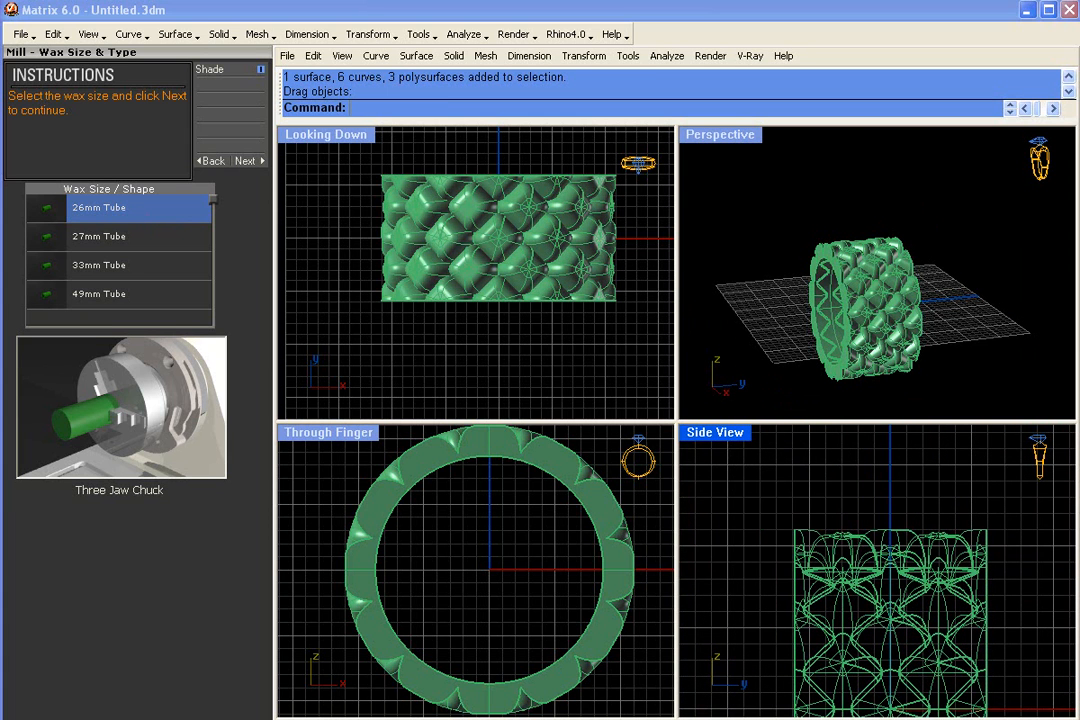
right_click_drag(920, 542, 929, 613)
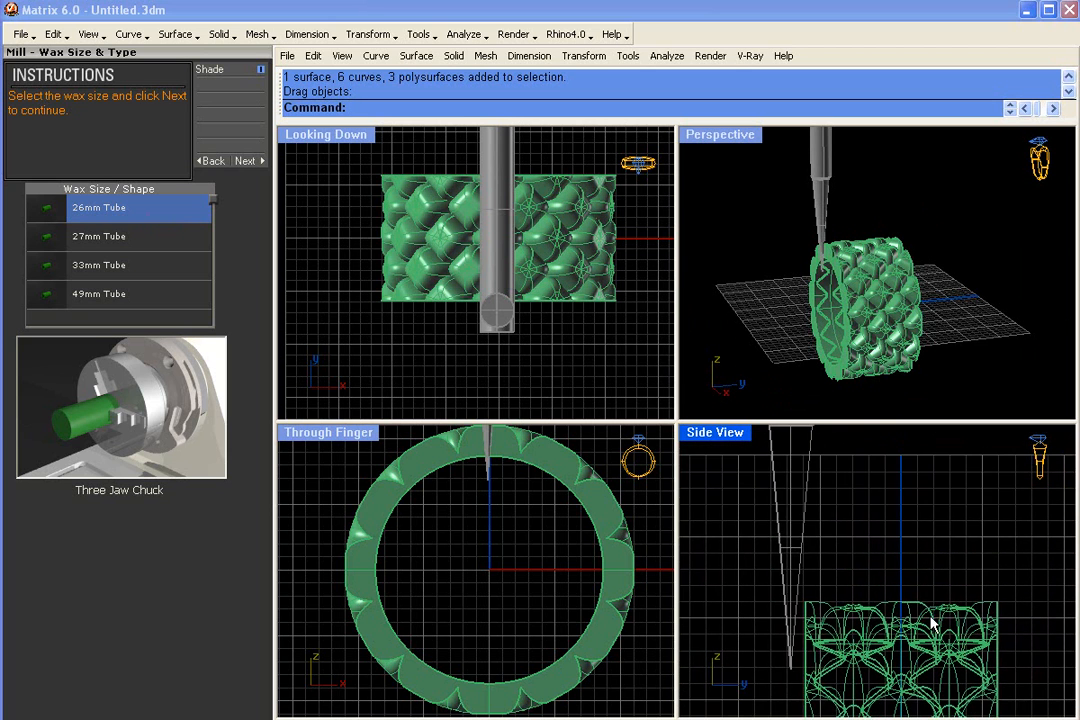
scroll(928, 614, "down", 2)
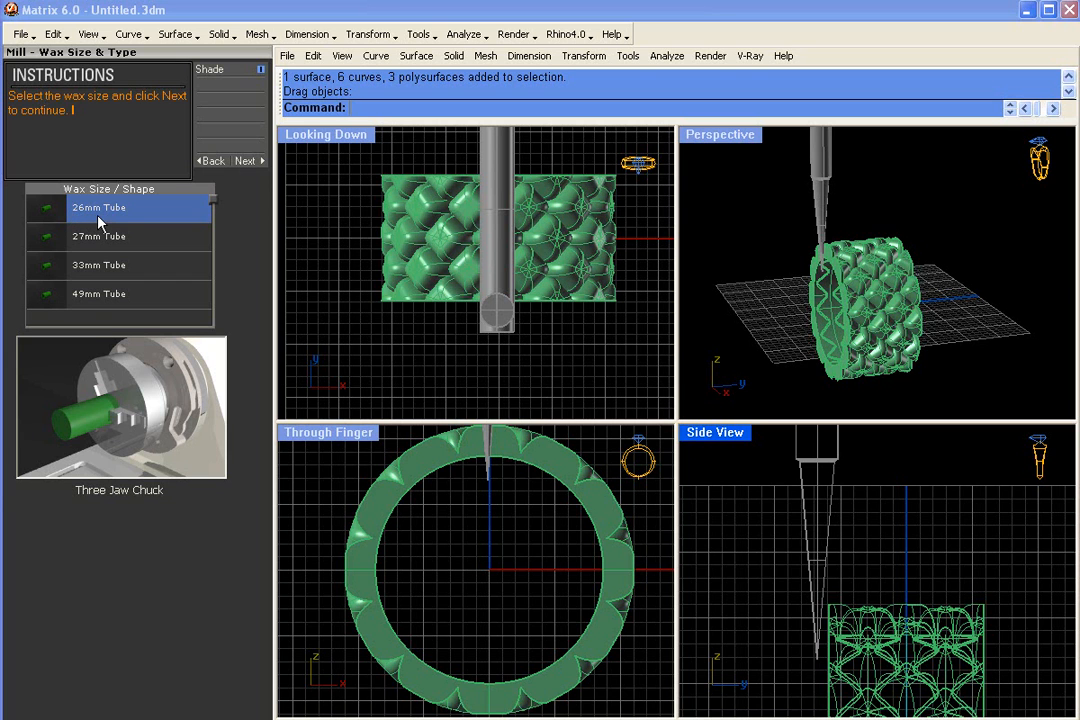
- Try the 49mm Tube wax and move the tapered cutter up and down along the tube's front face
left_click(88, 299)
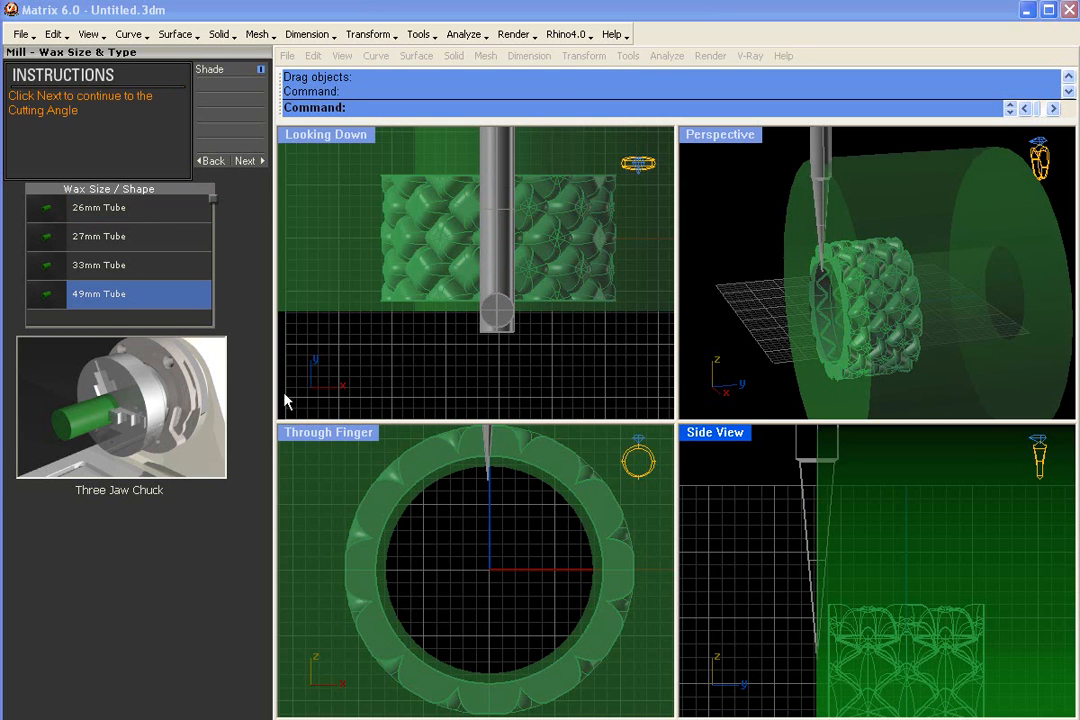
right_click_drag(776, 543, 801, 593)
scroll(797, 563, "down", 2)
left_click_drag(798, 522, 788, 525)
left_click_drag(789, 527, 789, 512)
left_click_drag(793, 588, 791, 575)
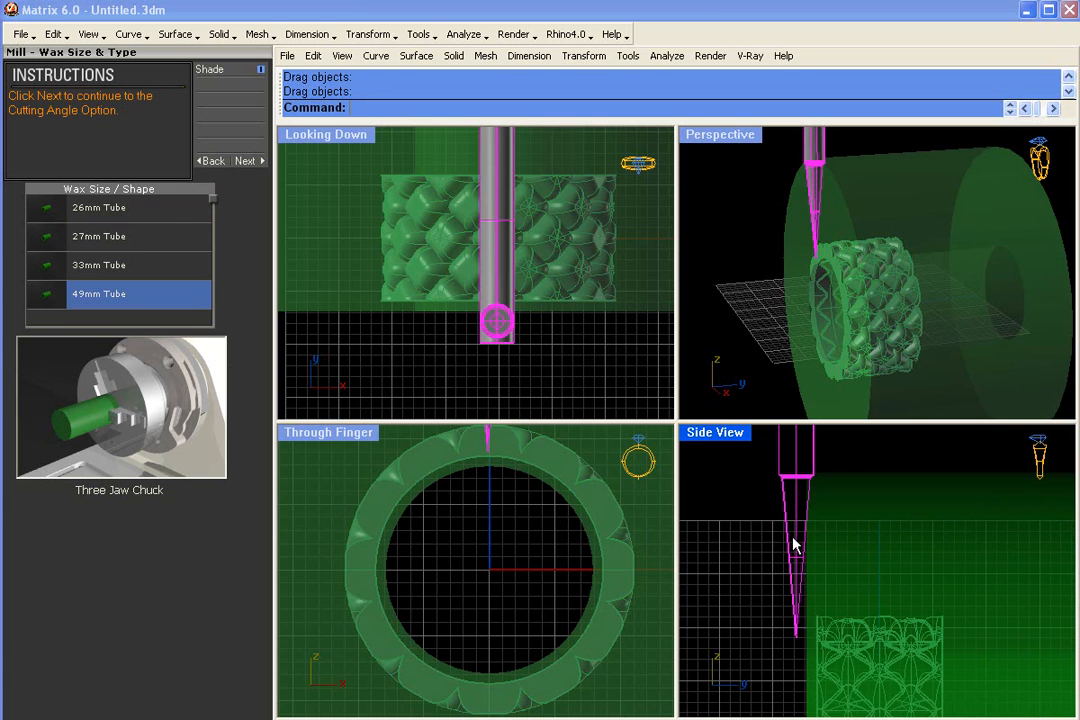
left_click_drag(796, 550, 795, 521)
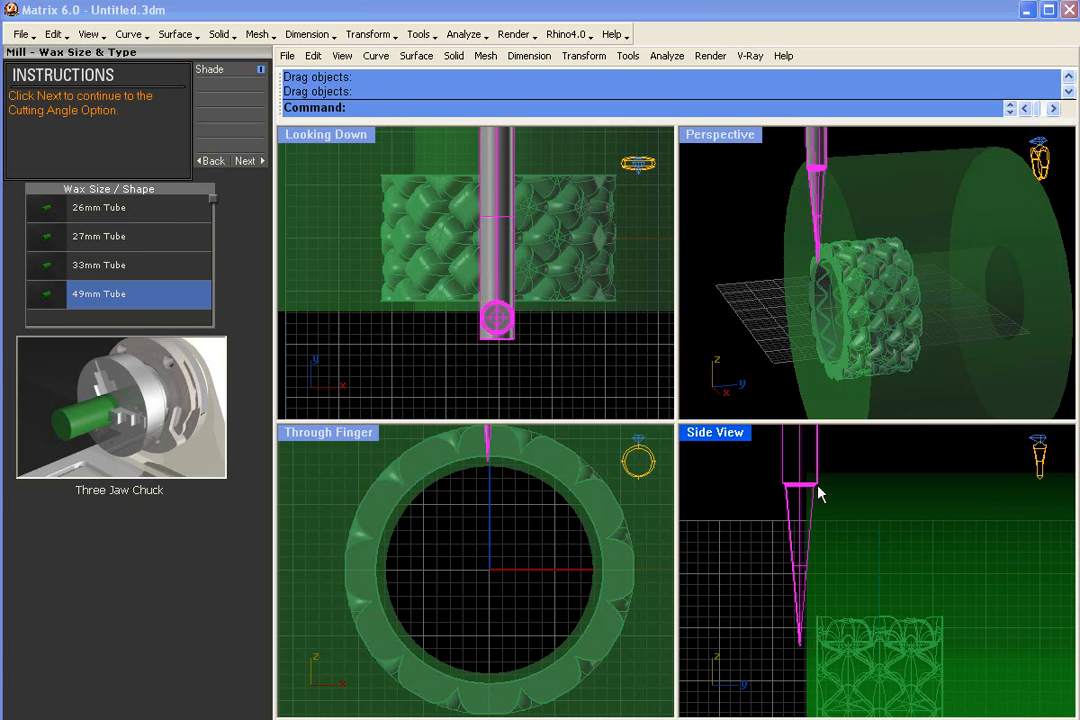
scroll(797, 557, "down", 3)
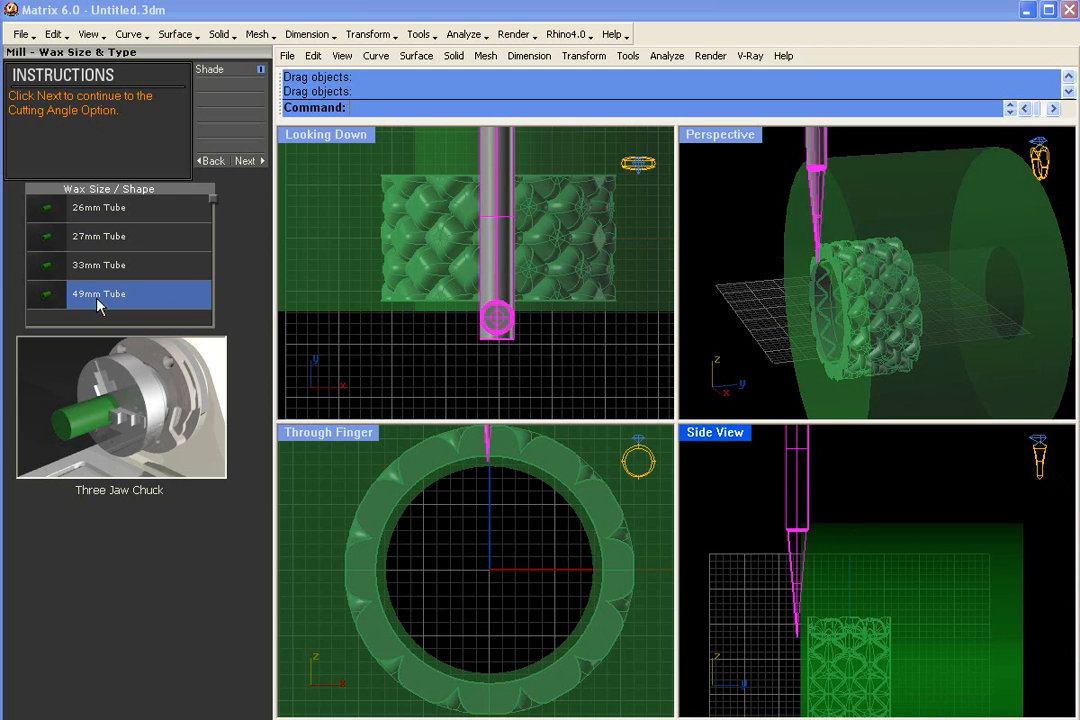
left_click_drag(797, 590, 808, 538)
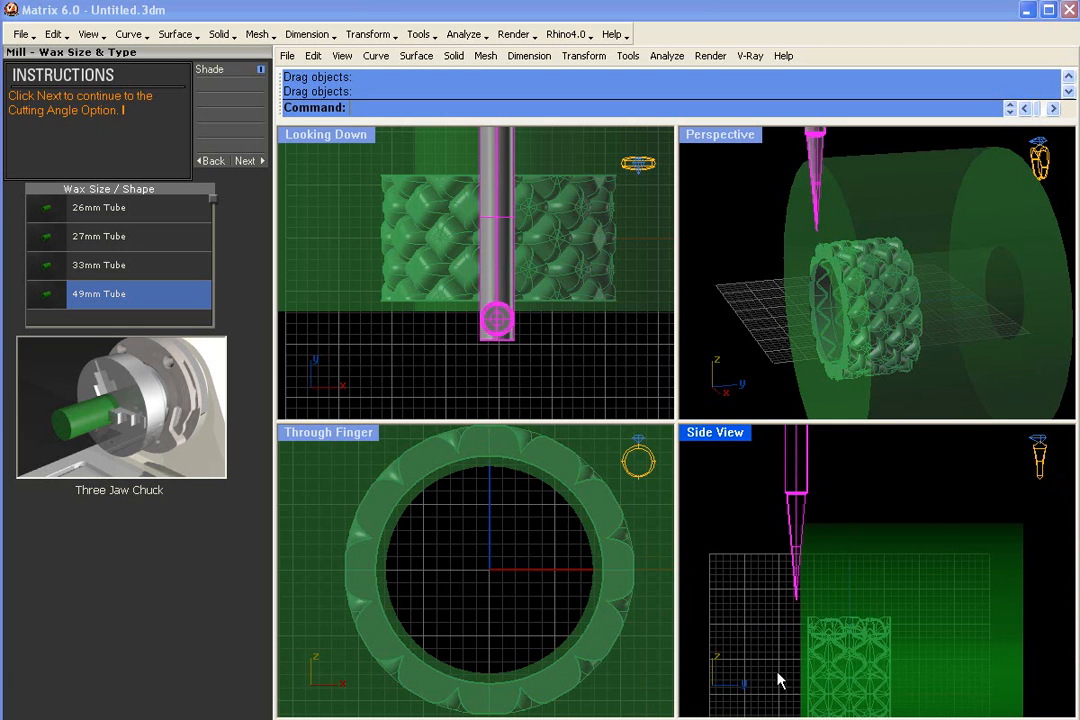
right_click_drag(841, 181, 972, 272)
left_click_drag(800, 550, 799, 582)
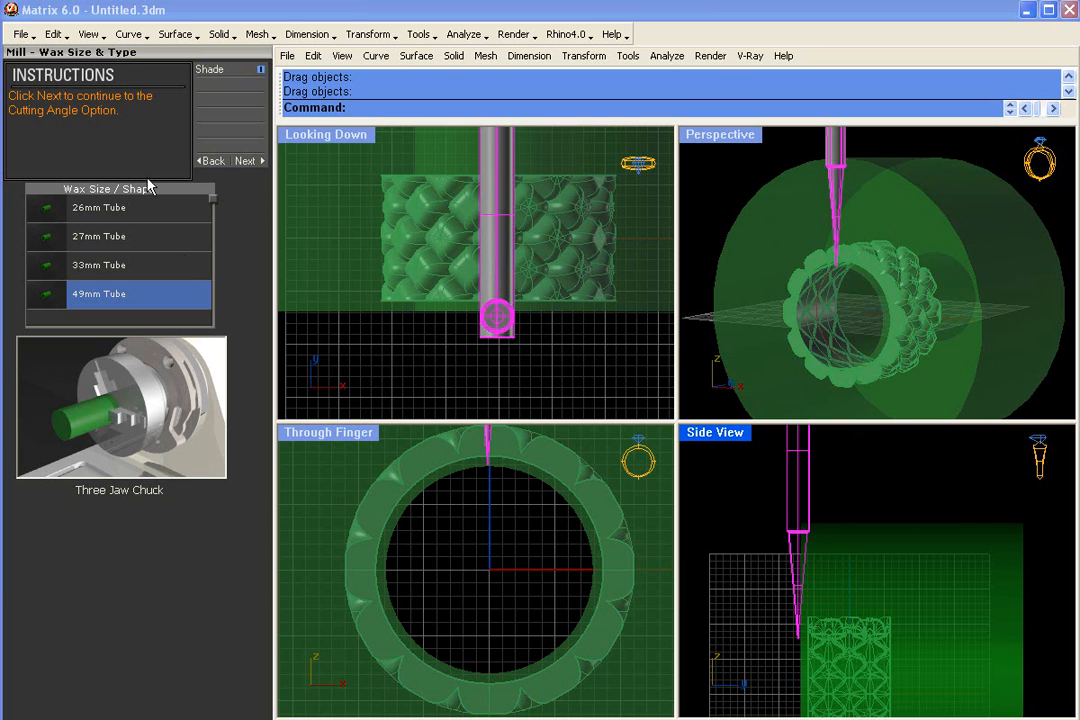
- Set the wax size to 26mm Tube and remove the tapered cutter model
left_click(98, 212)
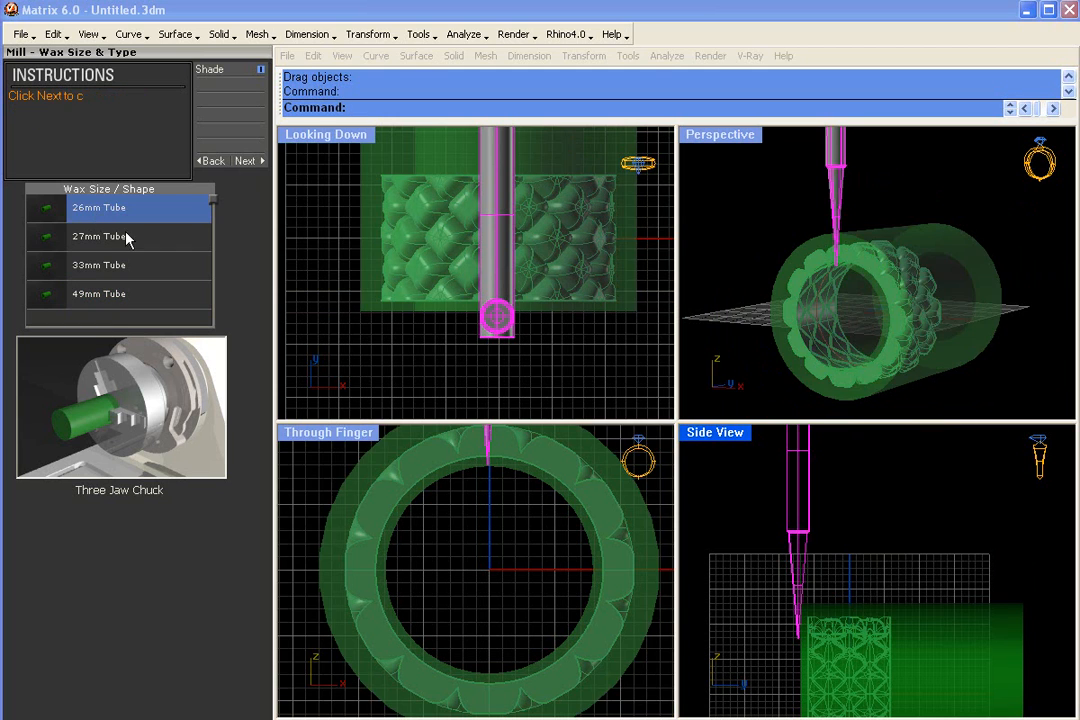
left_click_drag(797, 590, 822, 535)
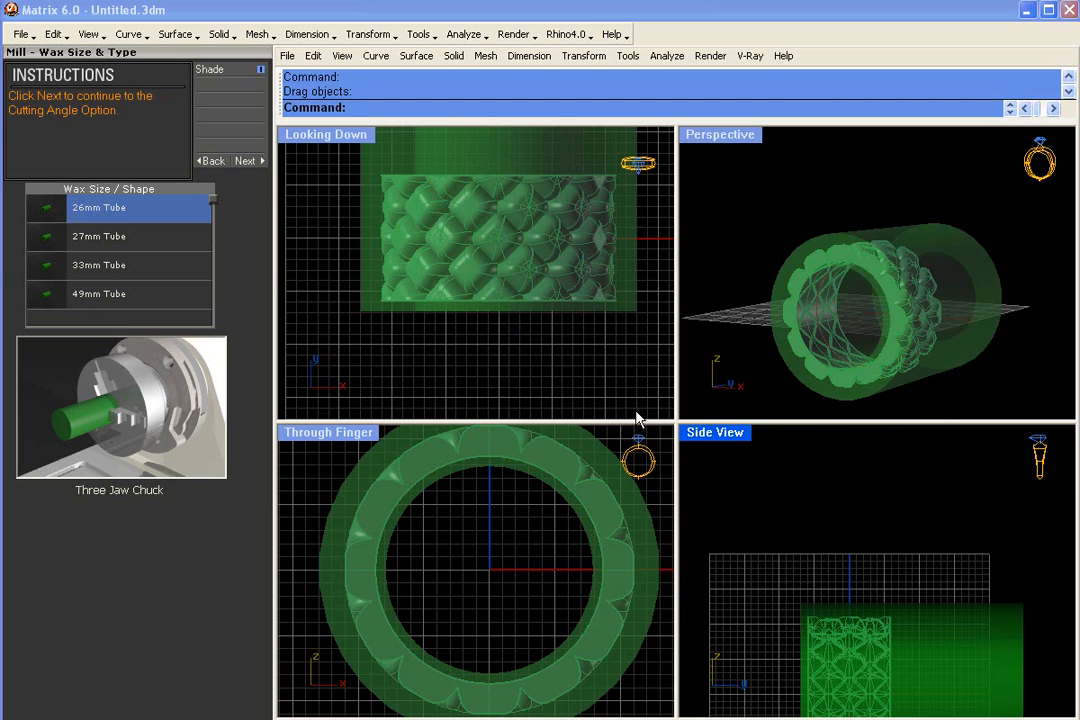
right_click_drag(834, 306, 834, 341)
right_click_drag(453, 292, 438, 329)
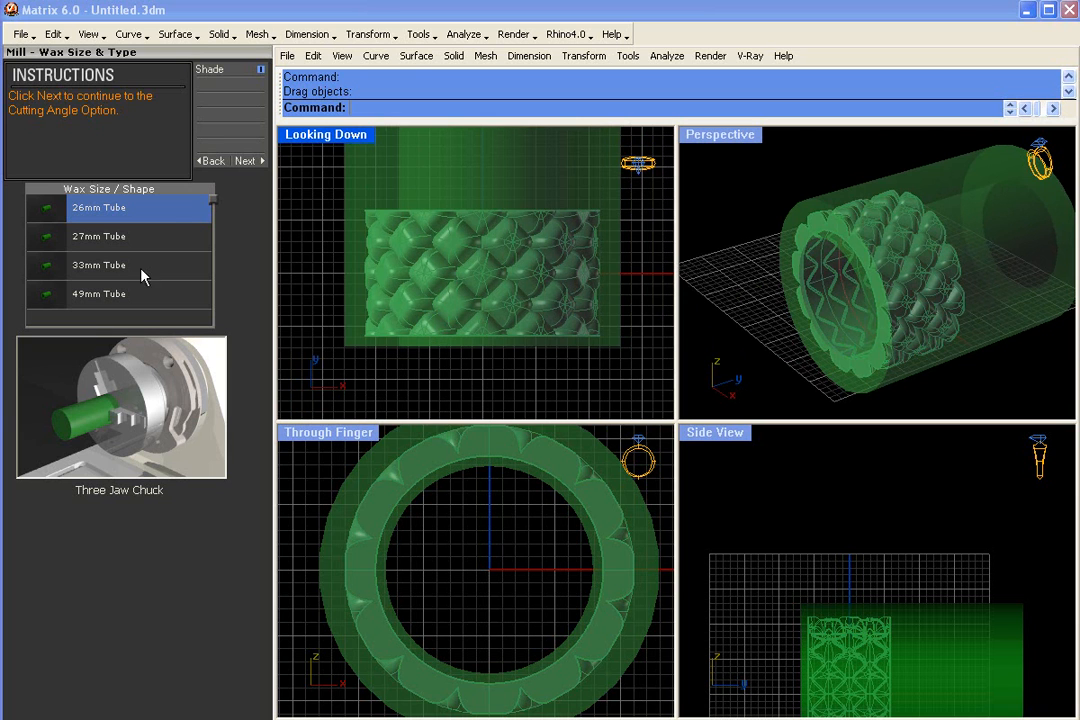
- Continue to the cutter options and select Revo 10 Deg 0.004 Tip (Dark Blue) as the cutter
left_click(245, 161)
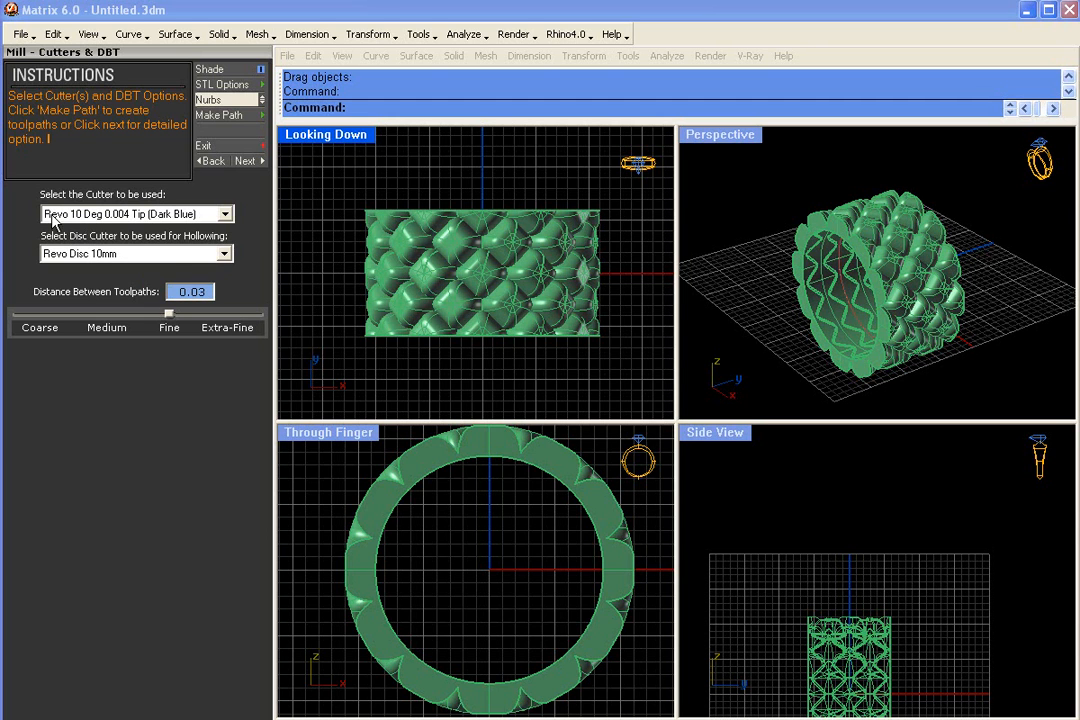
right_click_drag(793, 196, 765, 184)
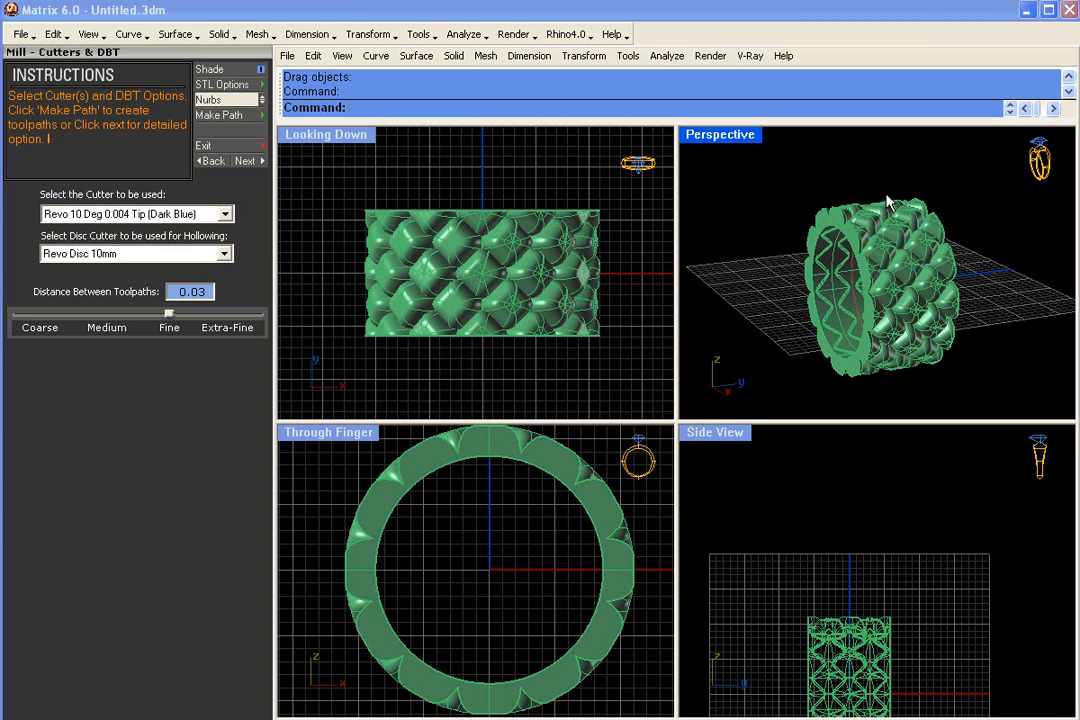
left_click(226, 214)
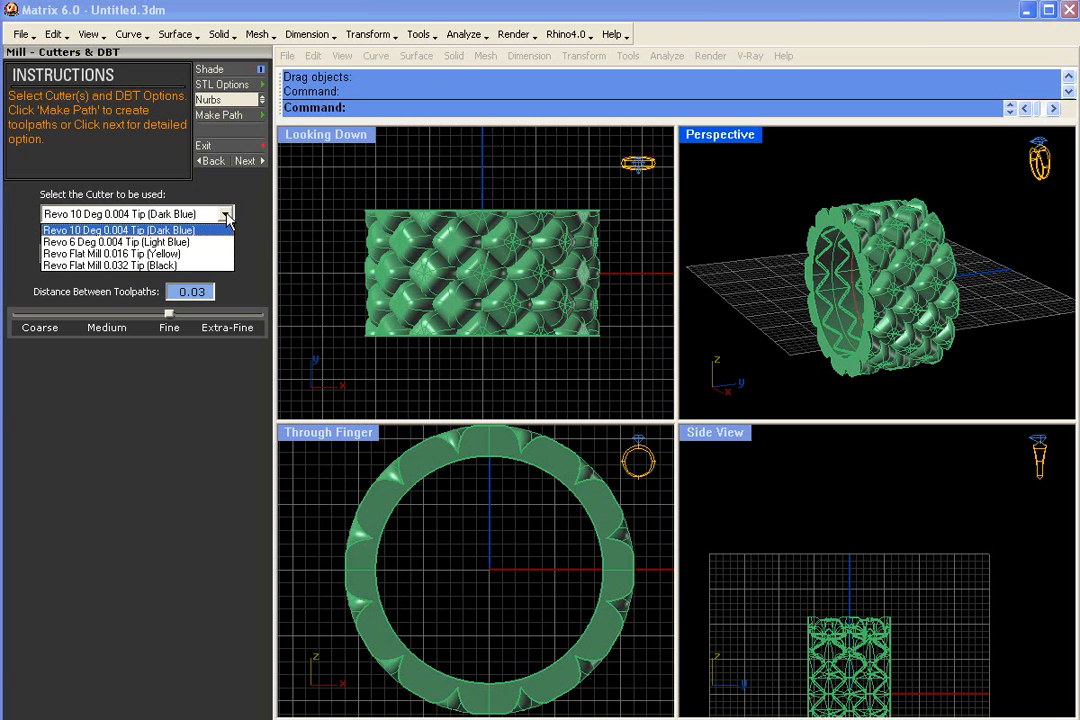
left_click(200, 230)
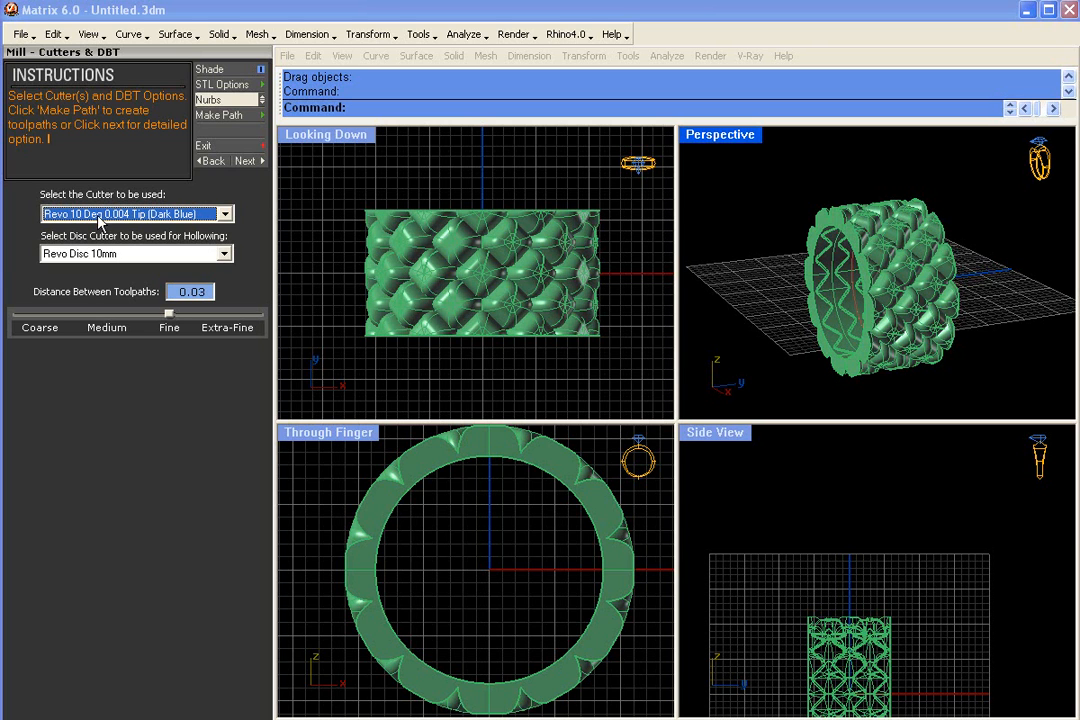
left_click(227, 215)
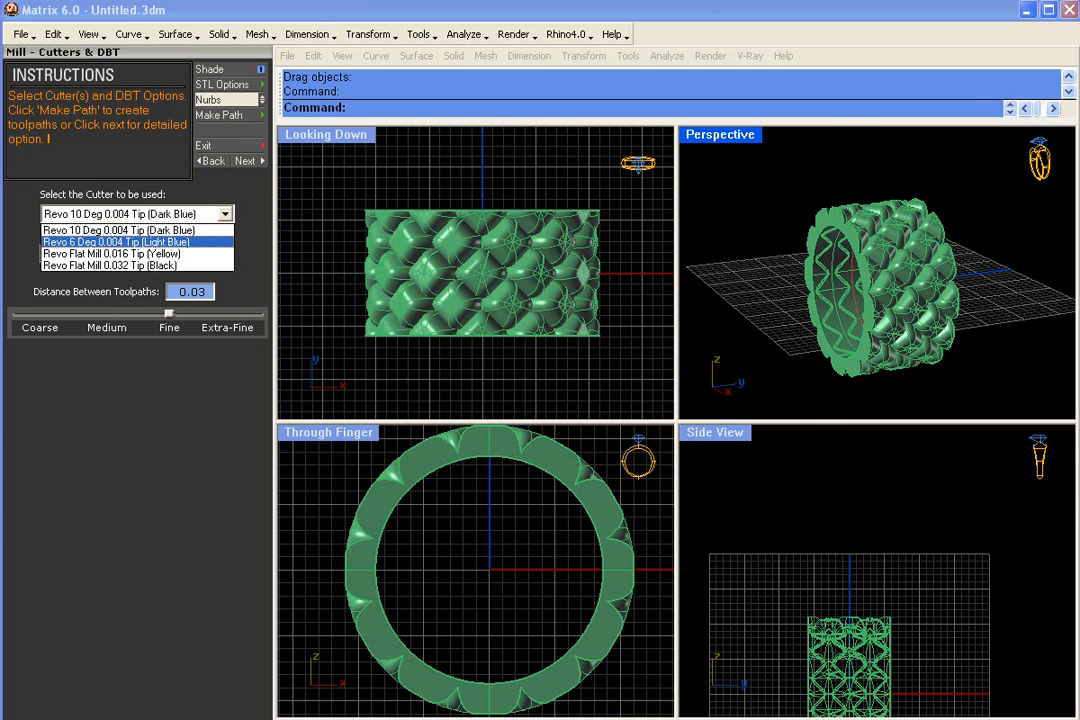
left_click(119, 230)
- Place a tapered and a flat mill cutter model above the ring and compare their tips in the side view
scroll(868, 525, "up", 4)
scroll(850, 495, "up", 3)
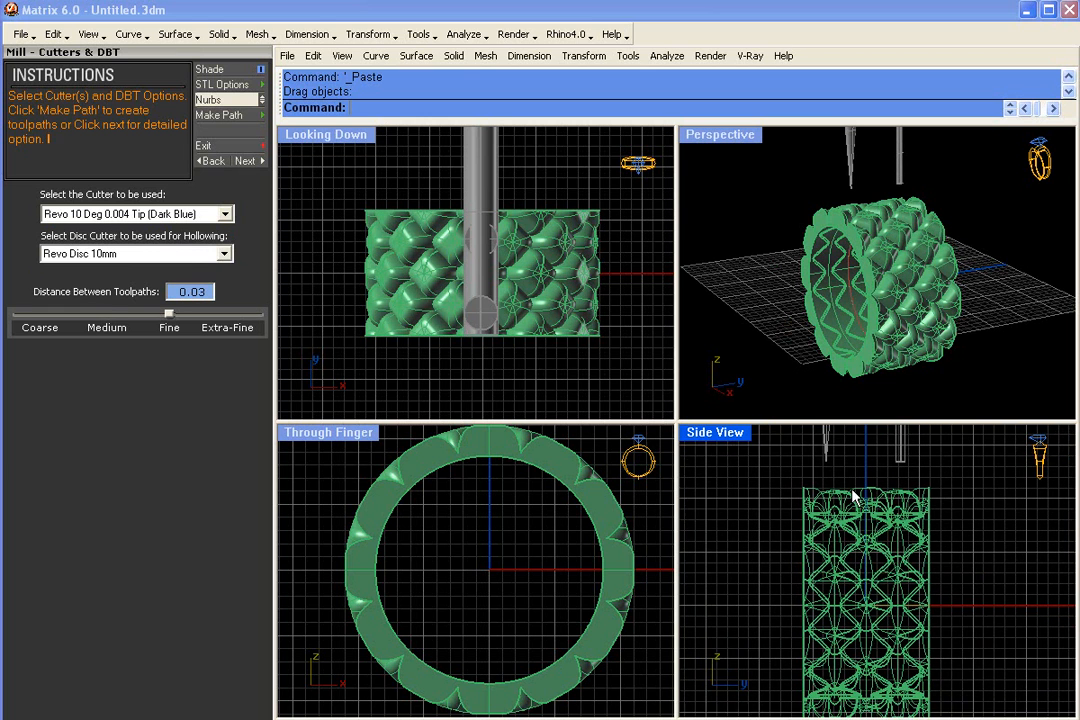
scroll(847, 530, "down", 4)
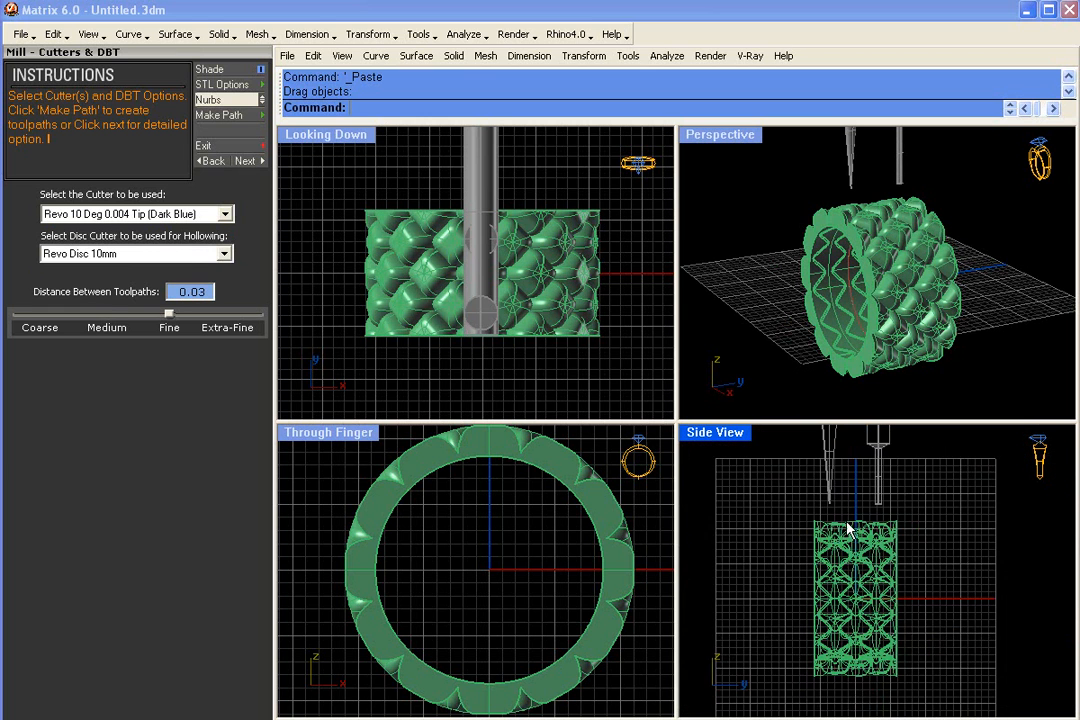
scroll(840, 535, "up", 1)
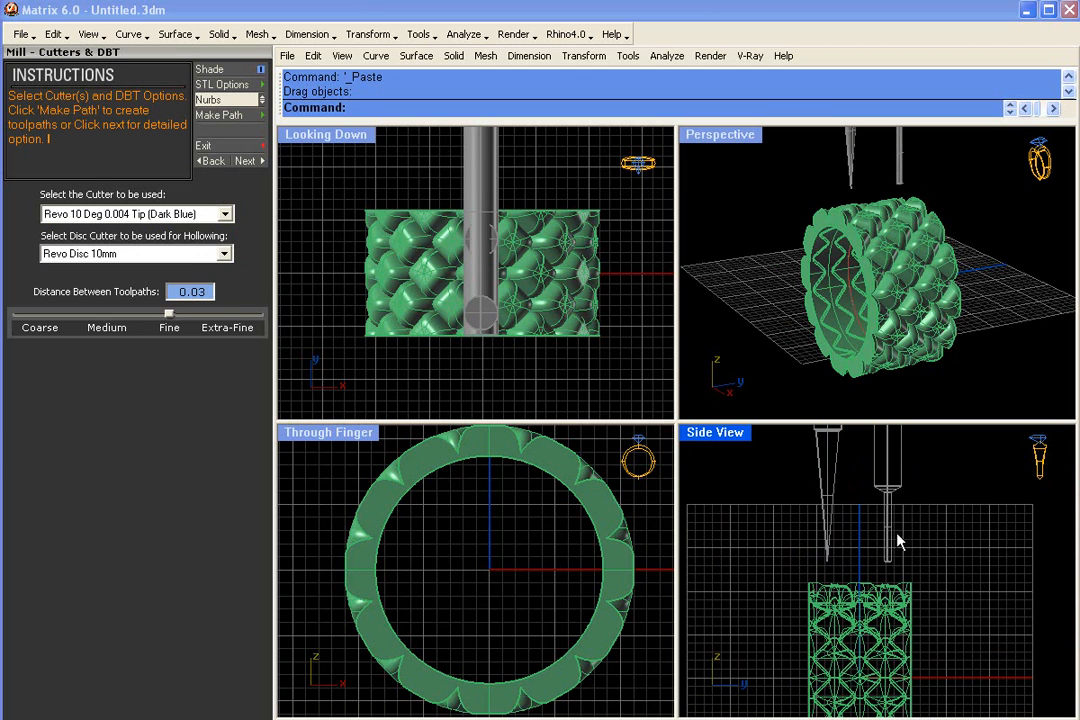
right_click_drag(896, 525, 904, 502)
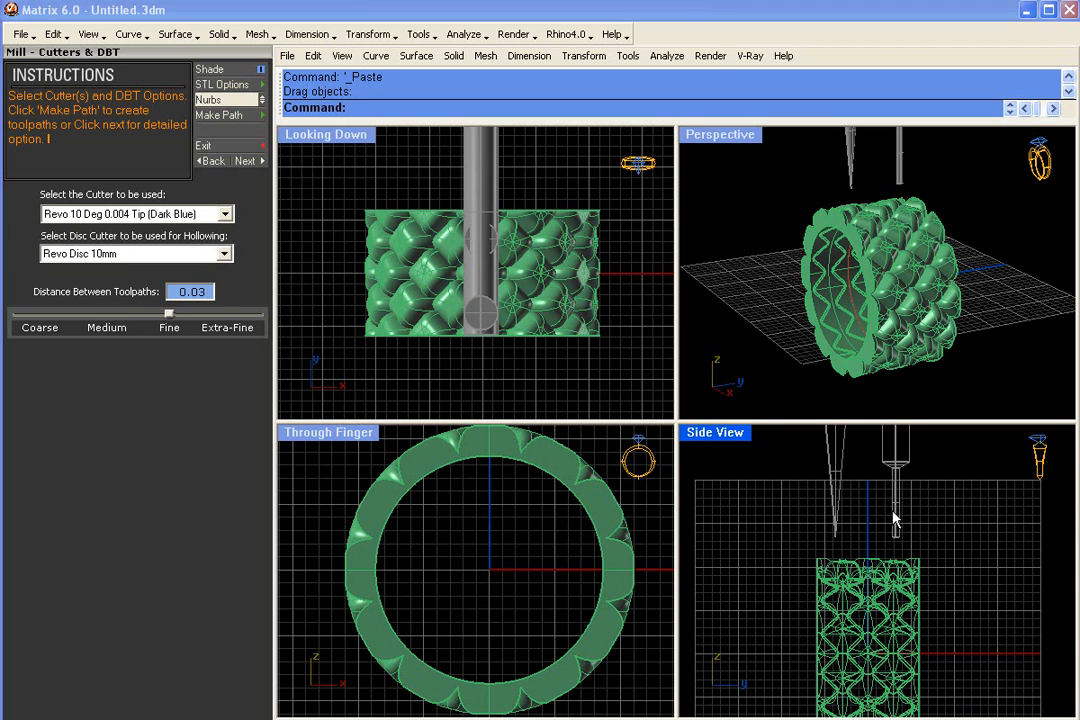
scroll(863, 504, "up", 5)
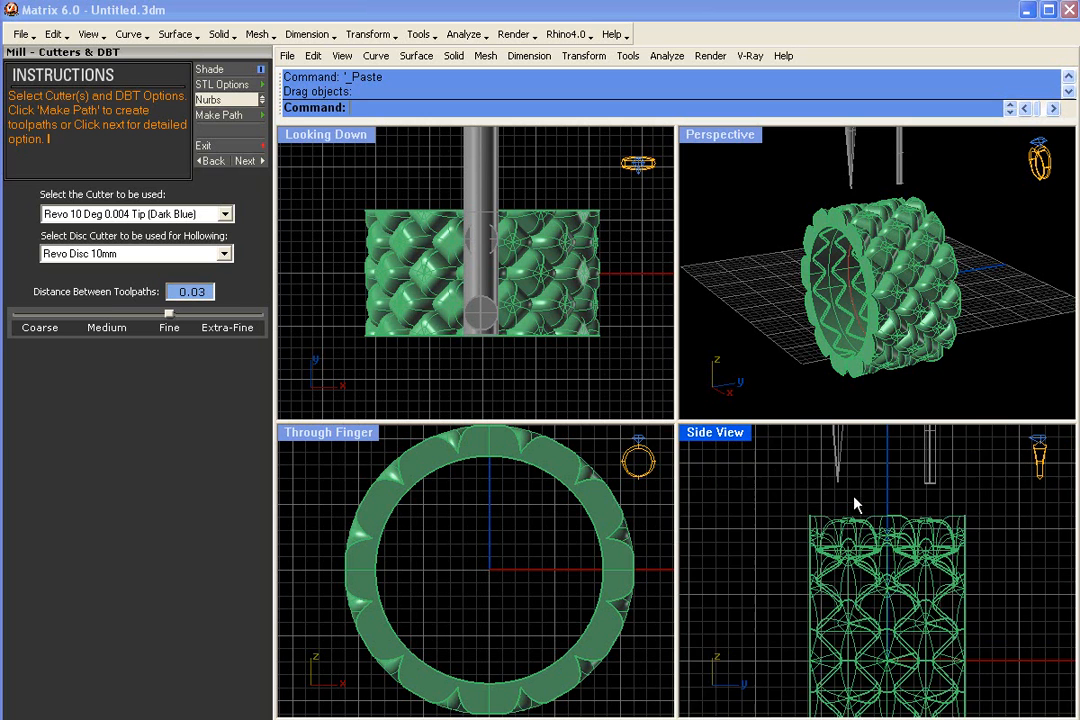
- Examine the tapered and flat cutter tips up close above the ring's patterned edge in the side view
scroll(847, 518, "up", 2)
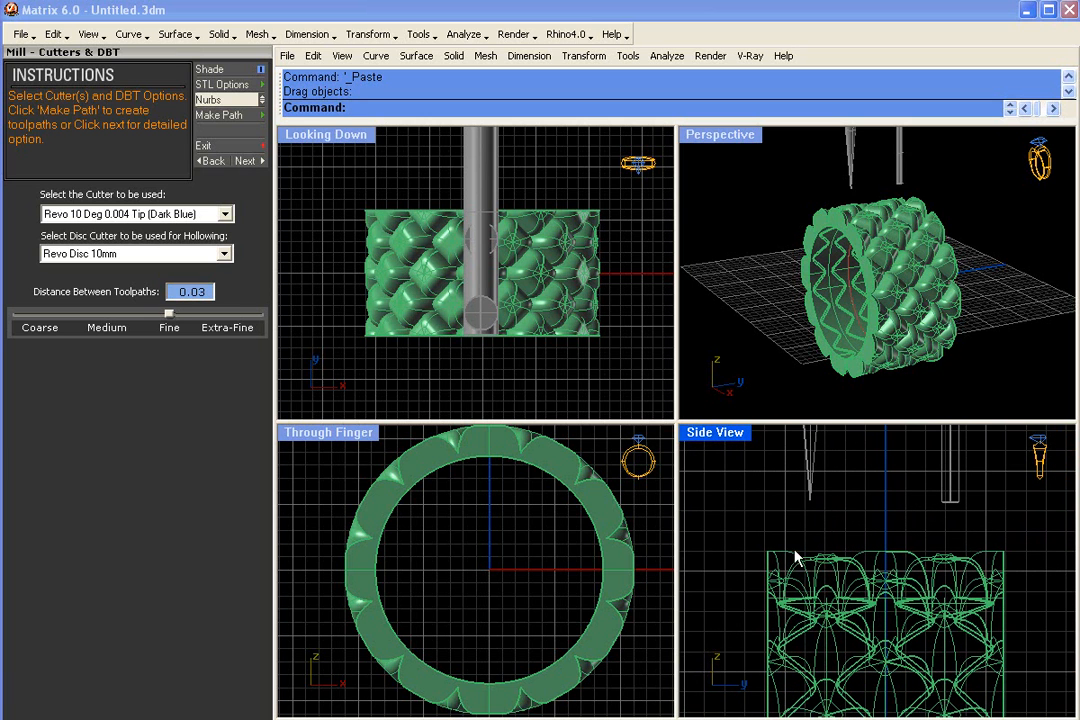
left_click(814, 467)
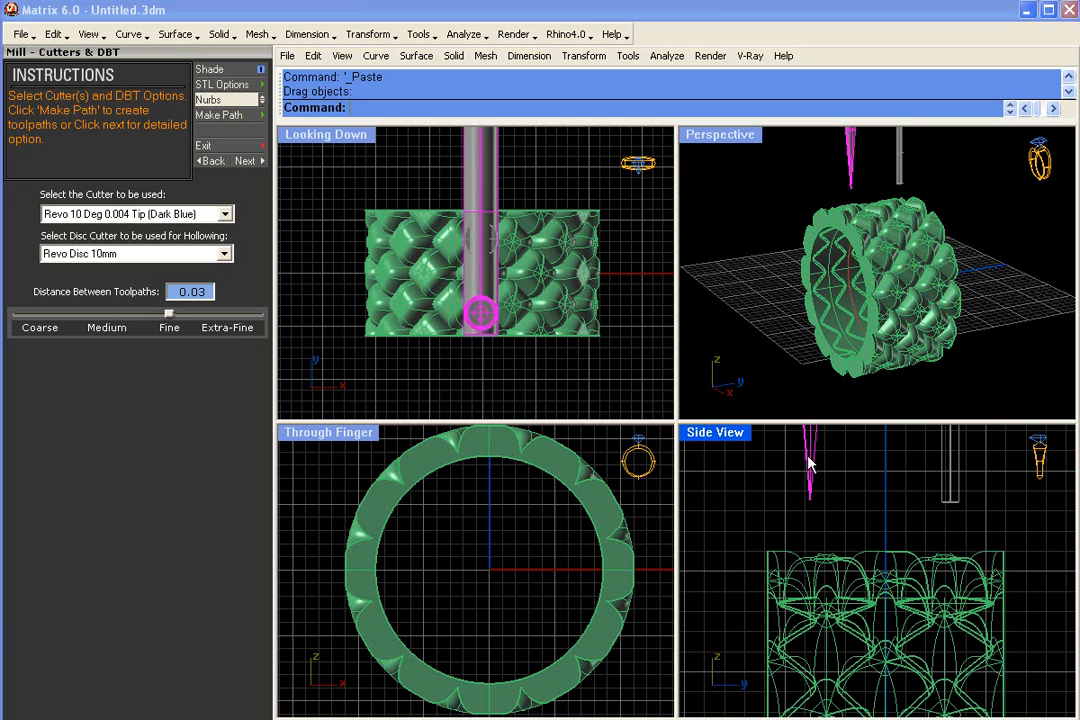
mouse_move(810, 457)
left_mouse_down()
mouse_move(808, 508)
mouse_move(767, 501)
mouse_move(803, 502)
mouse_move(812, 538)
mouse_move(822, 506)
mouse_move(838, 512)
mouse_move(843, 542)
mouse_move(858, 508)
mouse_move(808, 451)
left_mouse_up()
left_click_drag(951, 473, 917, 519)
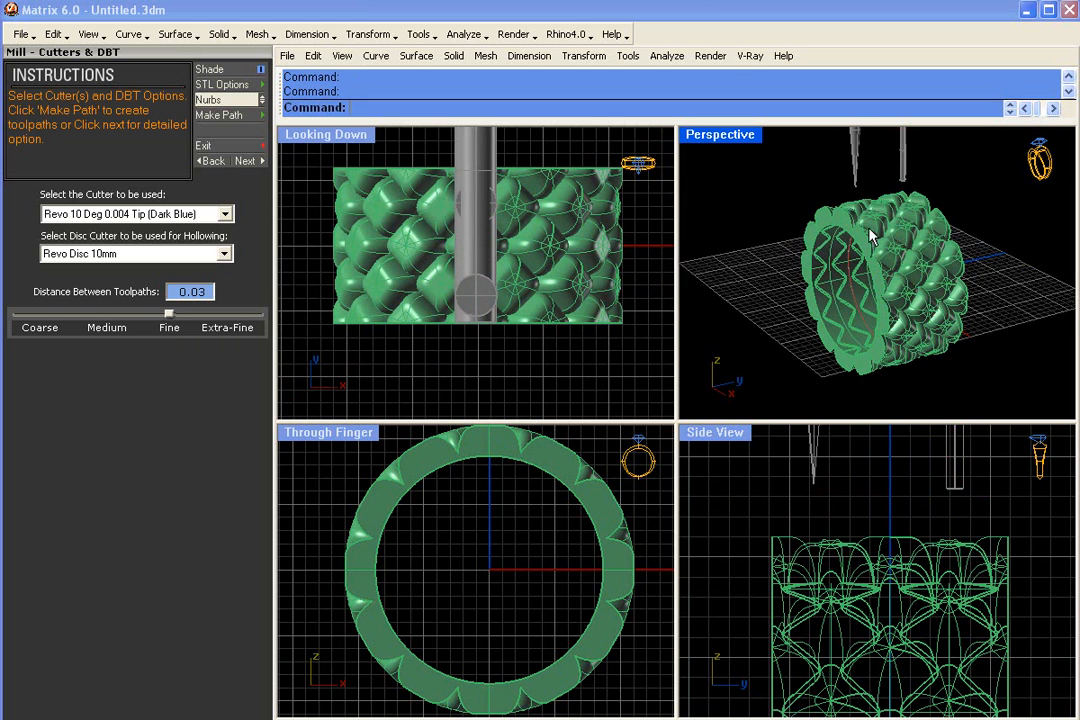
scroll(875, 234, "down", 4)
- Show the hidden objects and compare the 10 degree blue and .032 straight black tip circles in the looking-down view
right_click_drag(876, 238, 942, 304)
type("Show")
key("Return")
right_click_drag(509, 352, 515, 212)
scroll(520, 332, "up", 4)
right_click_drag(521, 324, 530, 286)
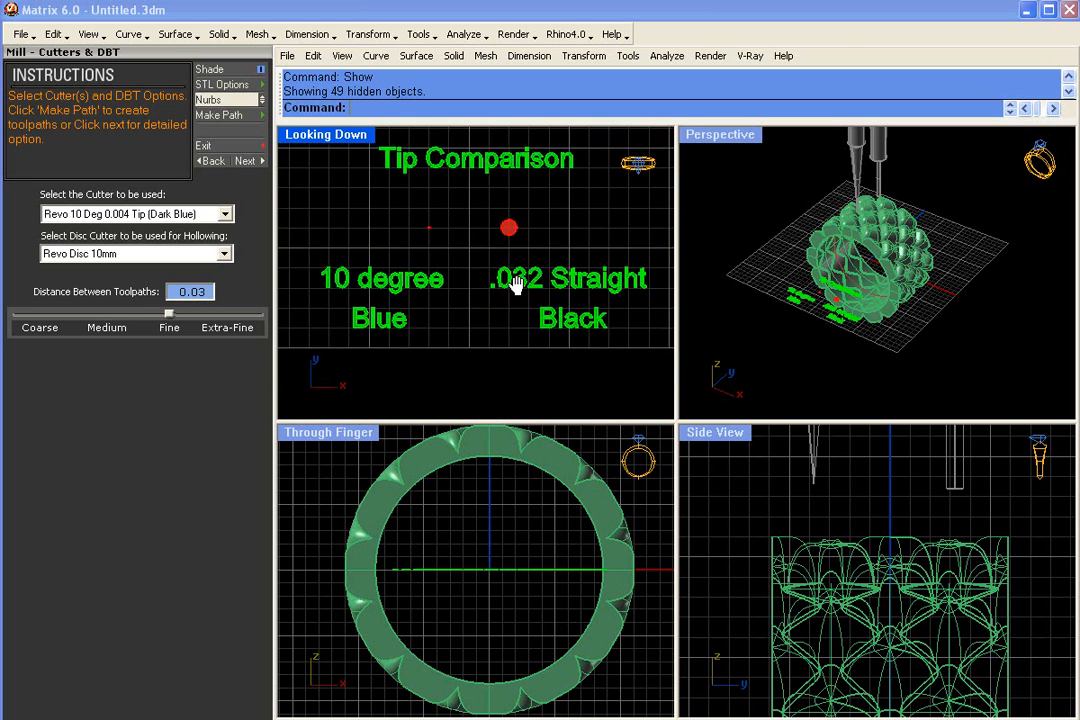
scroll(440, 245, "up", 3)
mouse_move(450, 286)
right_mouse_down()
mouse_move(473, 269)
mouse_move(478, 291)
mouse_move(453, 290)
mouse_move(463, 292)
right_mouse_up()
scroll(472, 272, "down", 2)
scroll(558, 316, "down", 2)
right_click_drag(559, 318, 547, 300)
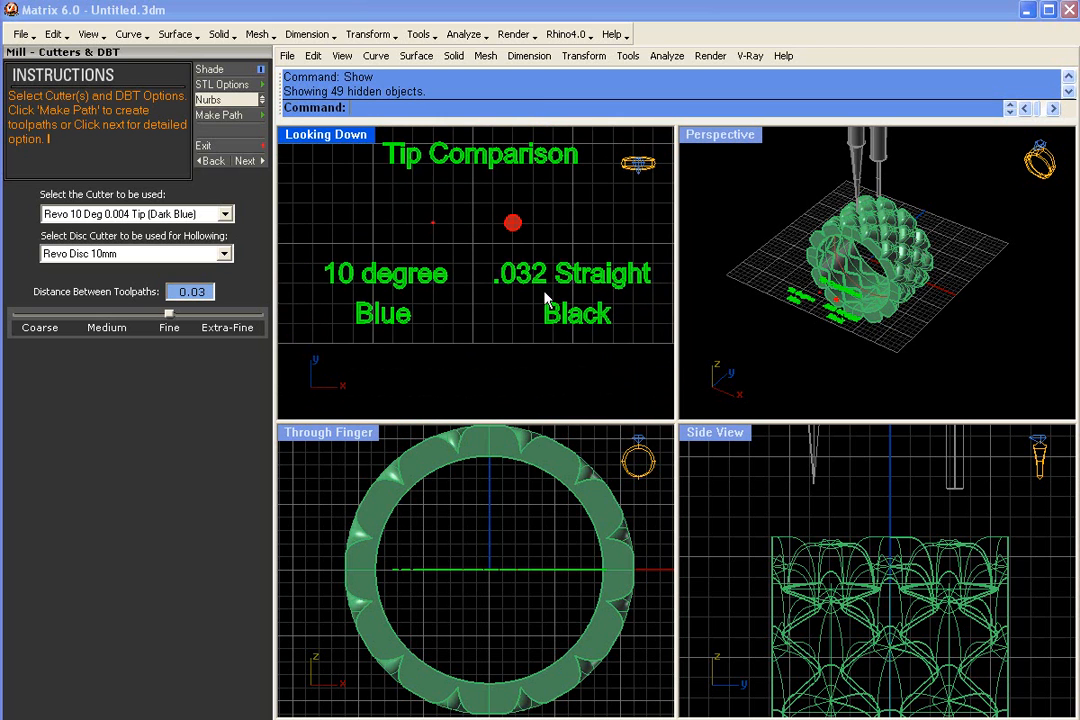
scroll(545, 291, "up", 2)
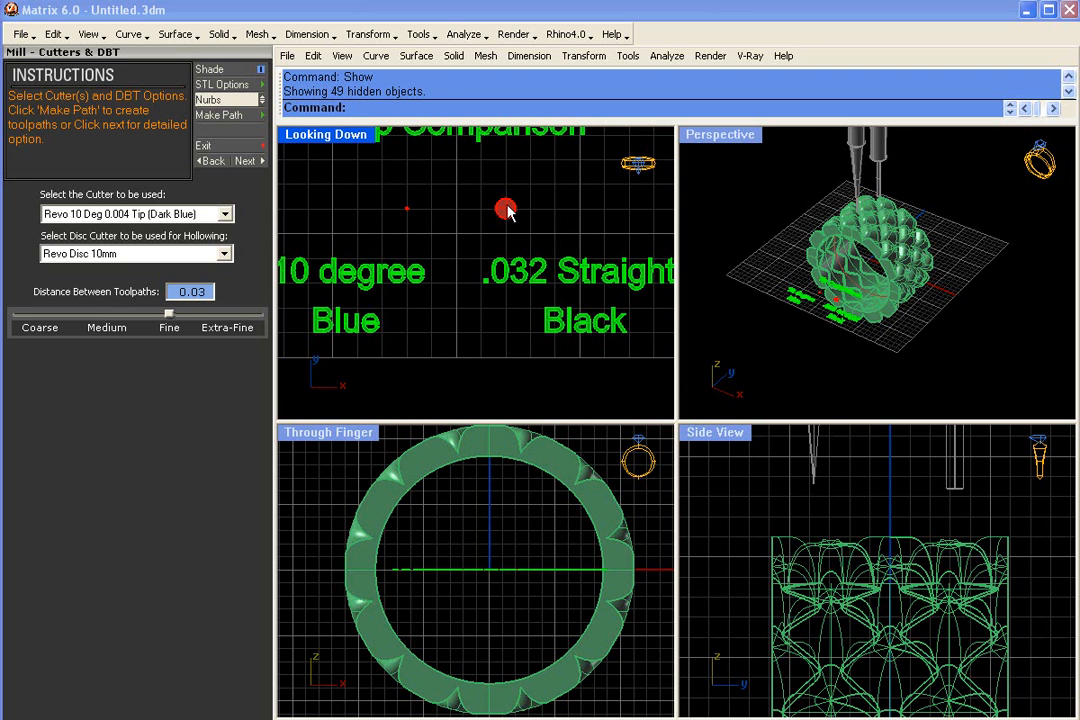
- Delete the tip comparison labels and both red tip circles
scroll(504, 234, "down", 3)
left_click_drag(333, 158, 663, 378)
key("Delete")
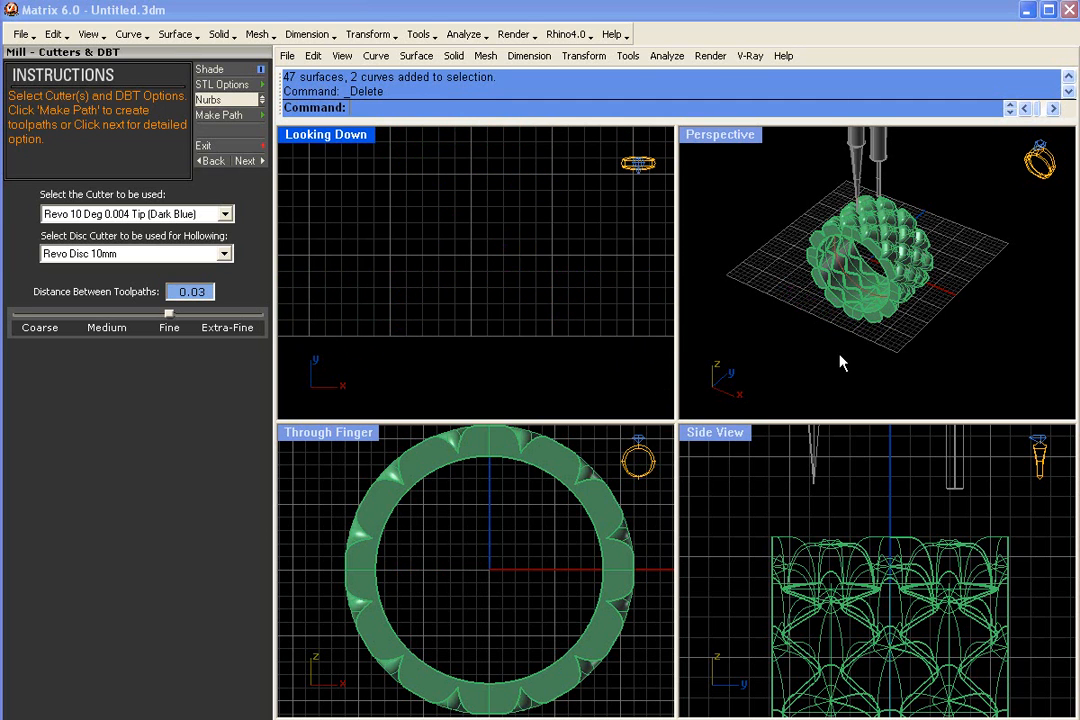
- Delete the flat and tapered cutter models above the ring
right_click_drag(916, 311, 766, 228)
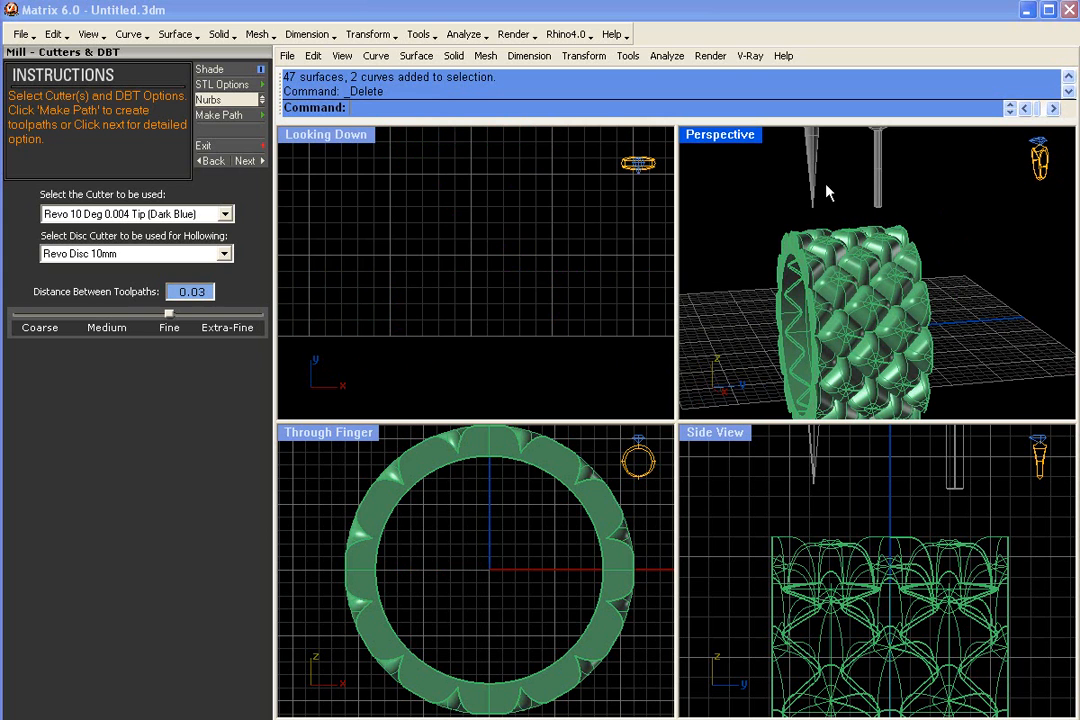
left_click(872, 150)
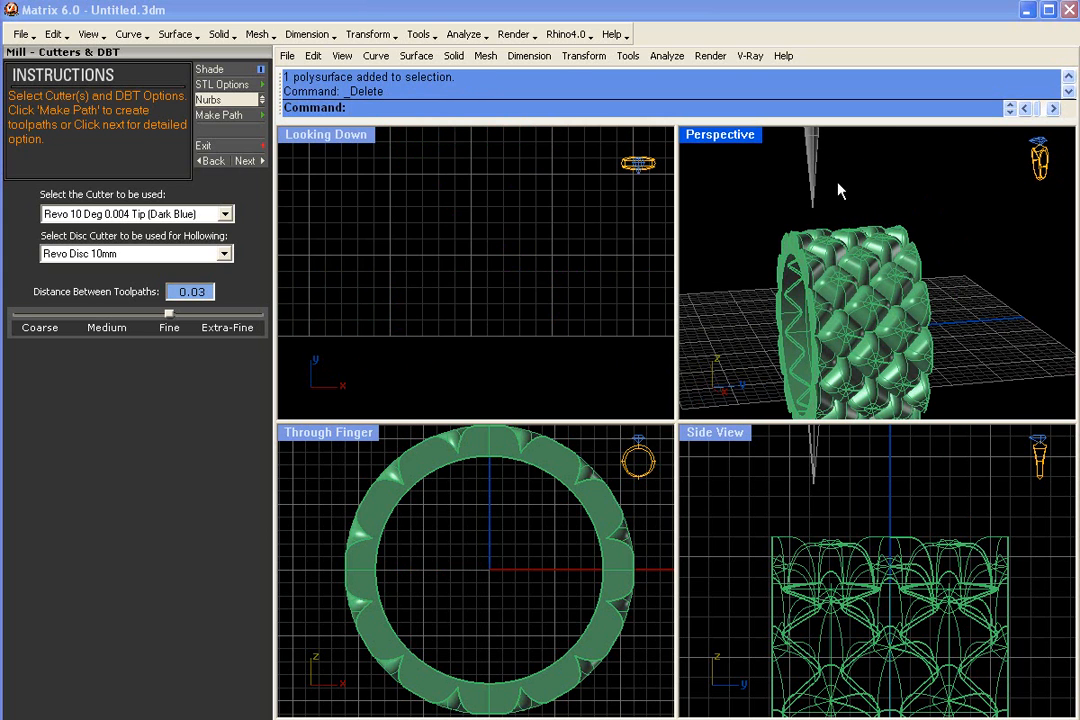
left_click(797, 158)
key("Delete")
right_click_drag(928, 226, 940, 270)
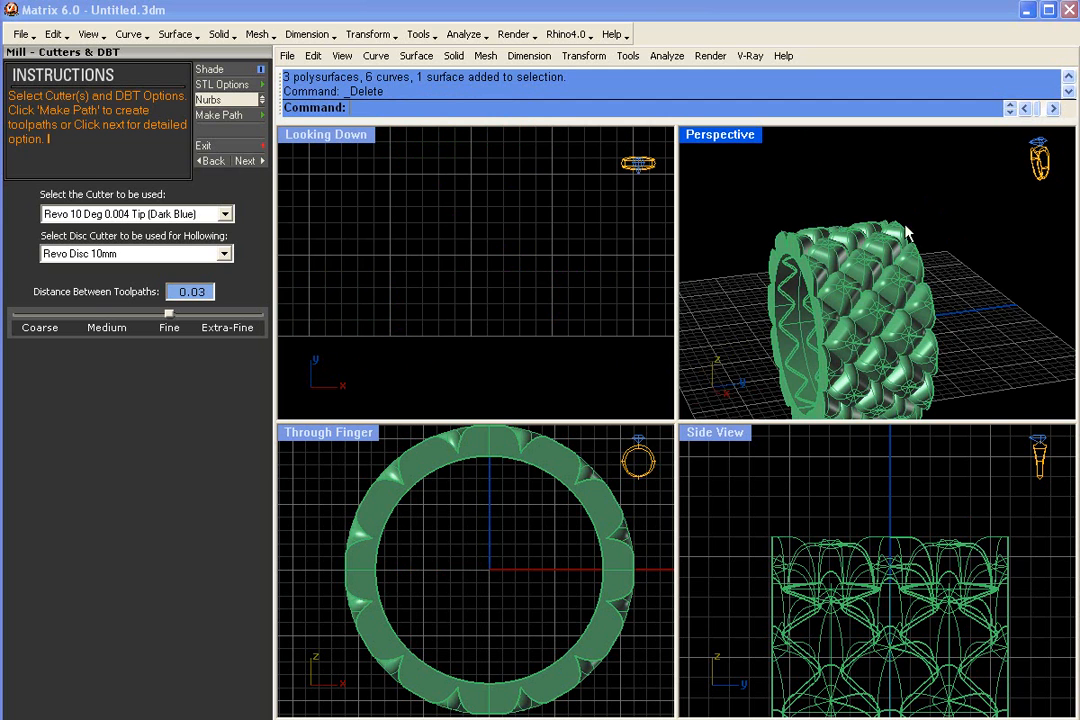
- Place a disc cutter model at the ring's opening and move it up to the inner wall in the through-finger view
scroll(904, 240, "down", 4)
right_click_drag(834, 296, 860, 343)
scroll(860, 343, "up", 2)
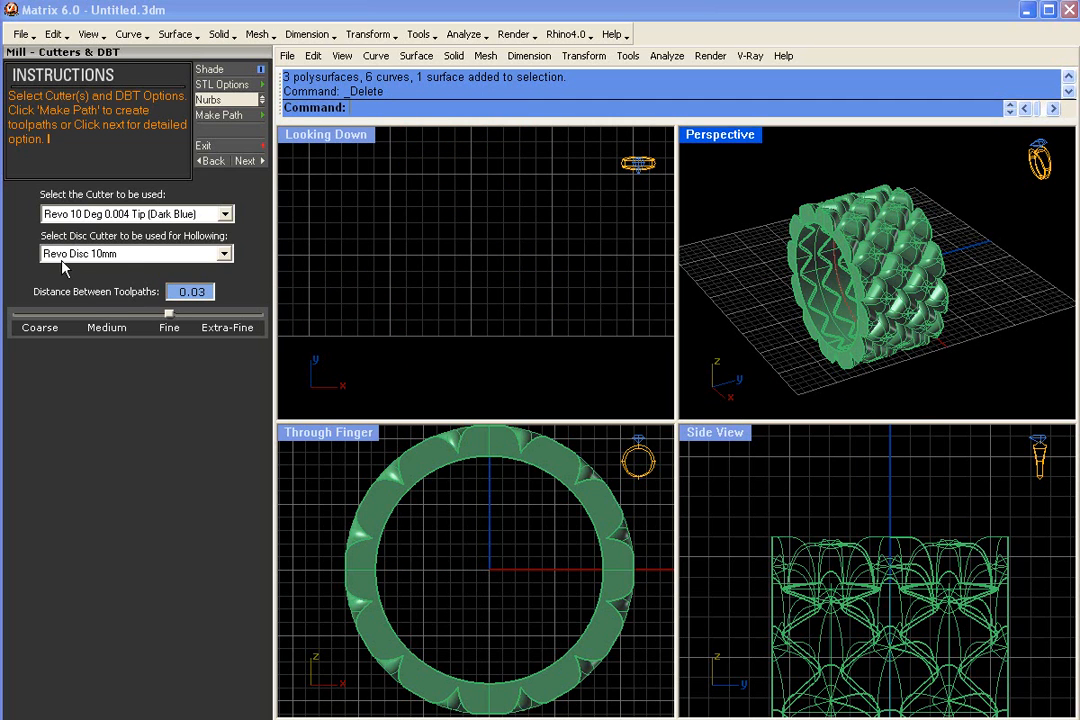
scroll(808, 509, "down", 5)
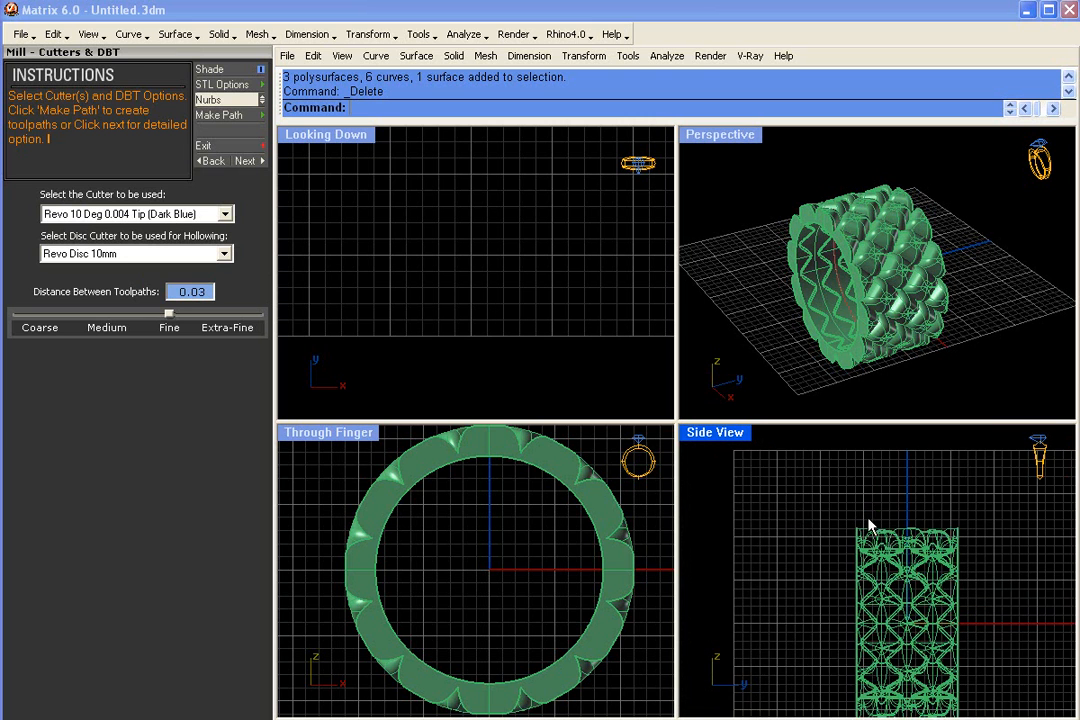
scroll(870, 515, "down", 4)
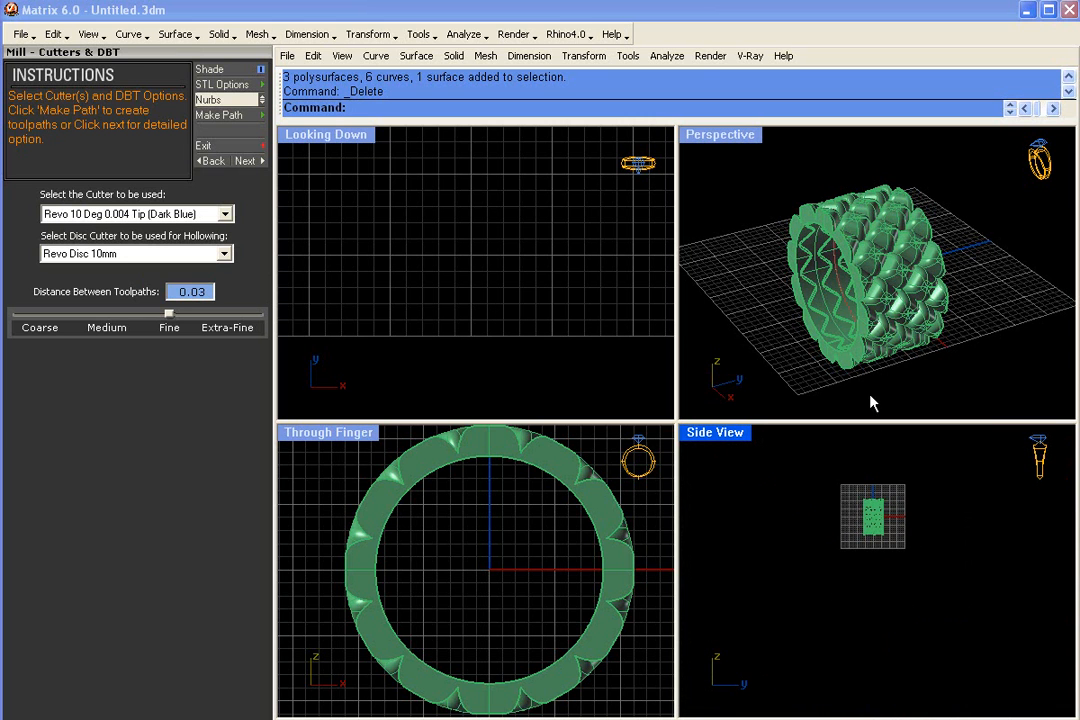
left_click(240, 100)
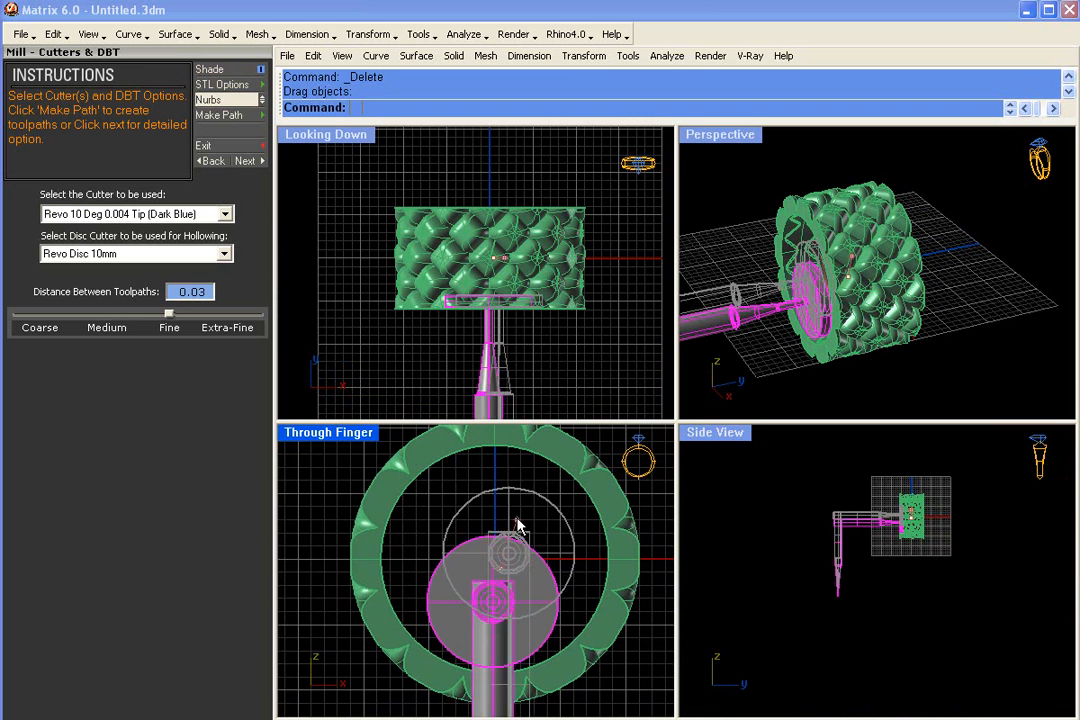
left_click_drag(500, 489, 500, 479)
right_click_drag(849, 268, 882, 260)
scroll(882, 260, "up", 3)
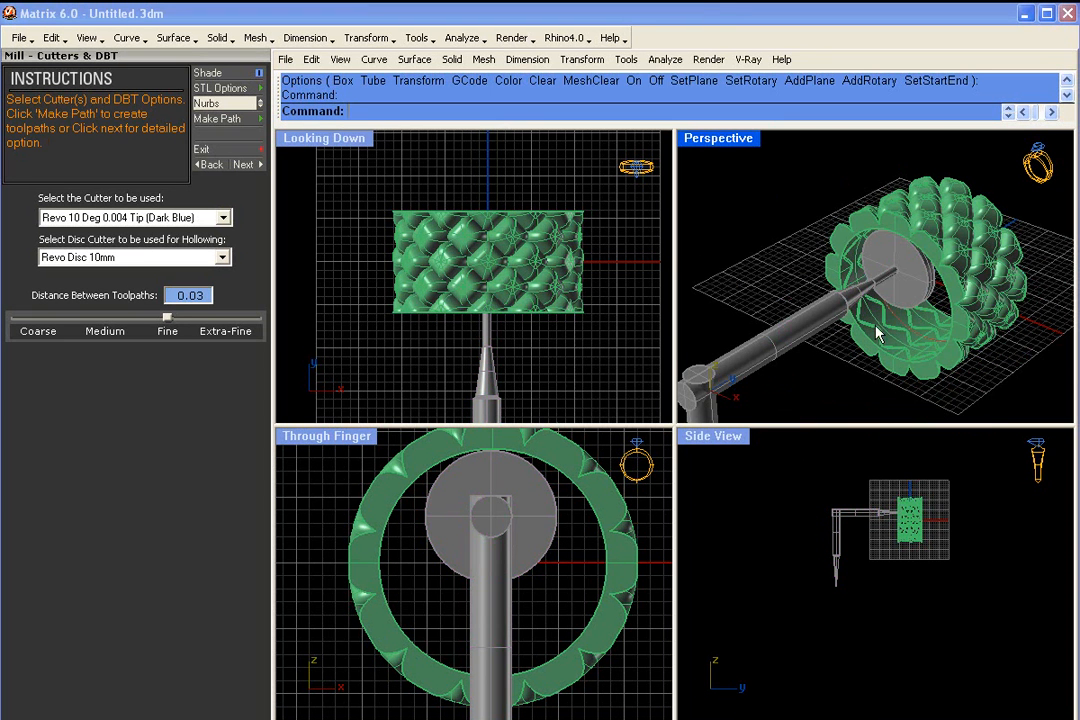
- View the disc cutter inside the ring from an angle and delete its model
right_click_drag(939, 331, 770, 195)
scroll(889, 327, "down", 2)
left_click(723, 233)
key("Delete")
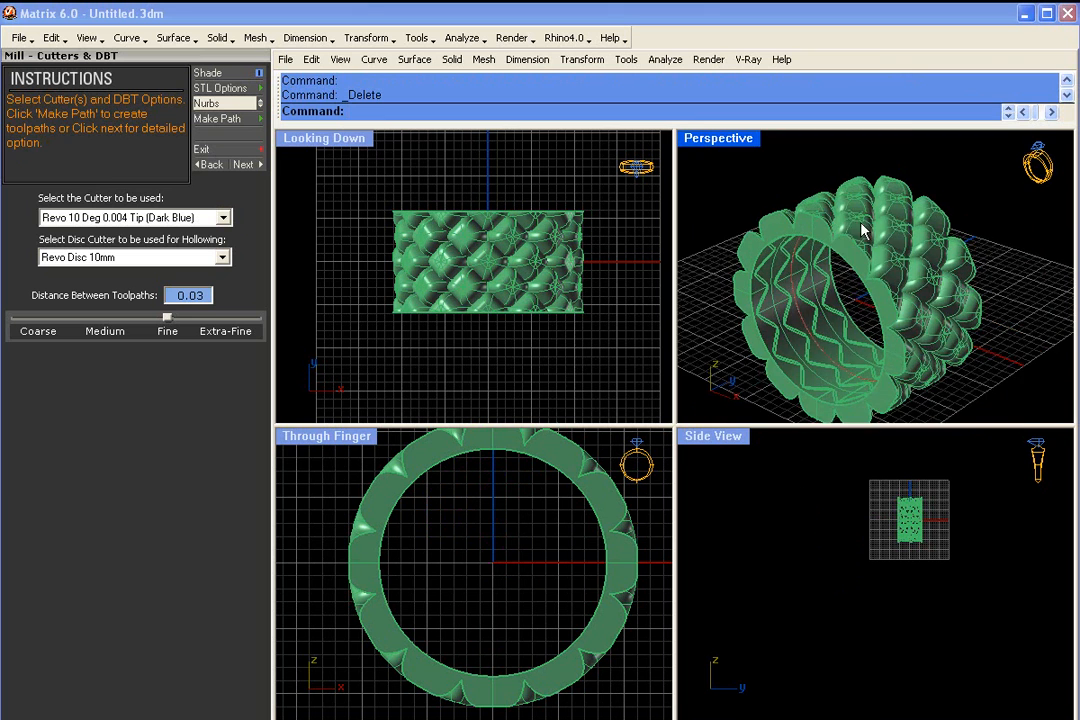
- Generate the milling toolpath with the Revo 10 Deg 0.004 Tip cutter, Revo Disc 10mm and 0.03 toolpath distance
scroll(767, 241, "up", 4)
mouse_move(820, 307)
right_mouse_down()
mouse_move(812, 296)
mouse_move(828, 288)
right_mouse_up()
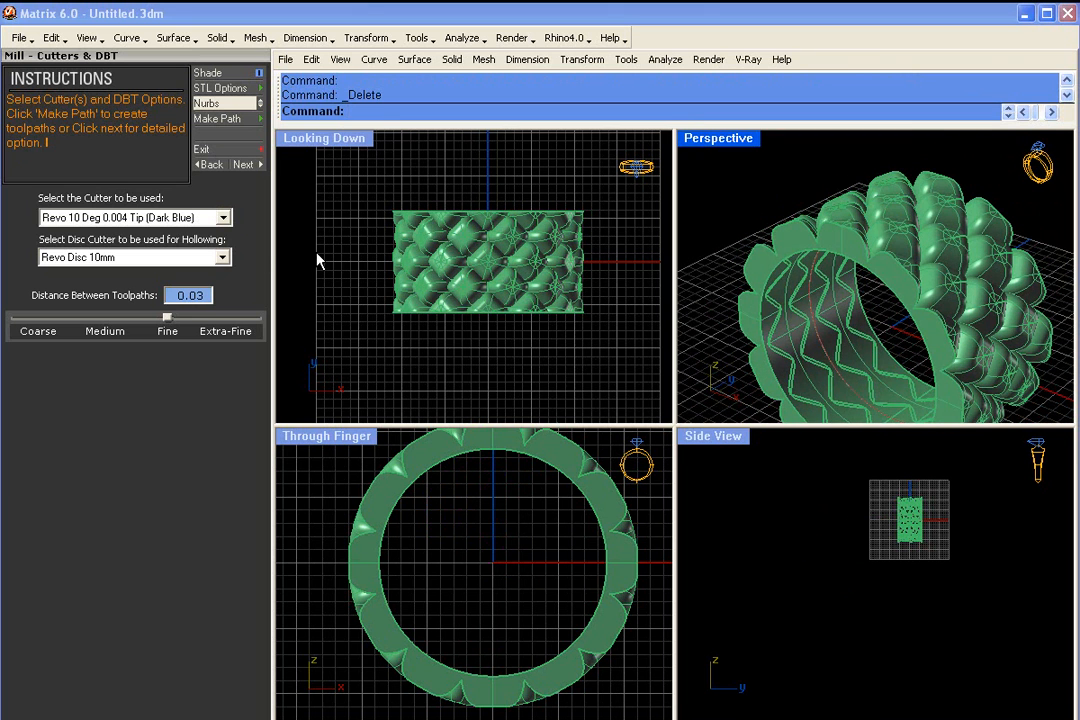
left_click(238, 120)
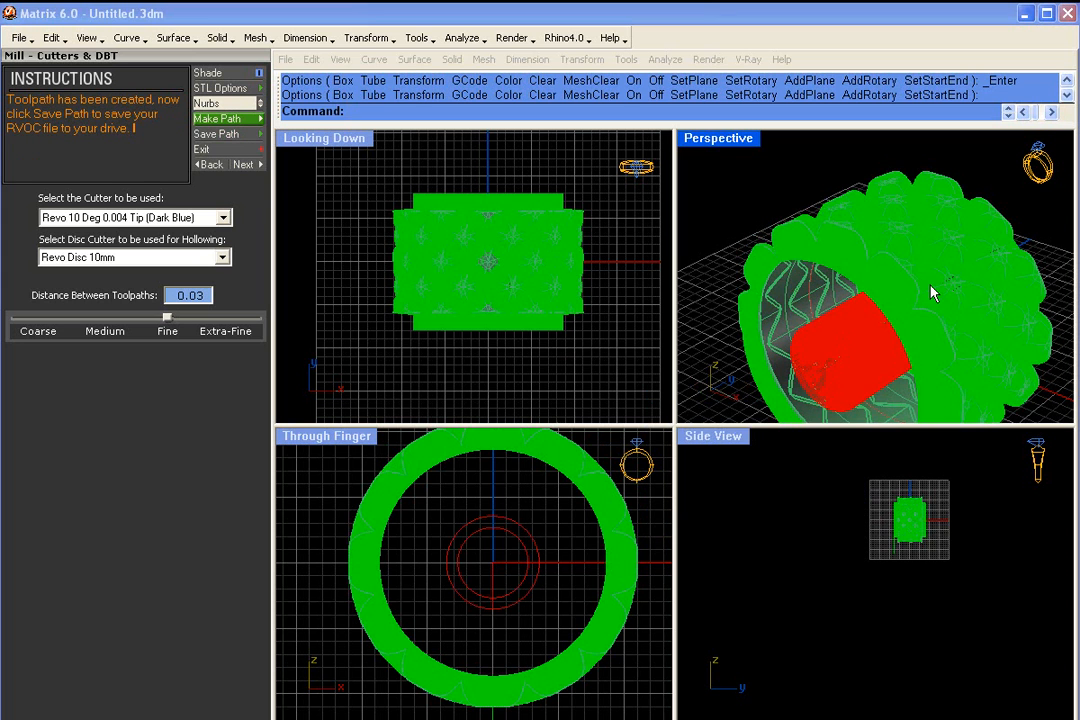
- Maximize the perspective view and examine the green toolpath lines across the ring's inner surface
right_click_drag(1003, 224, 792, 248)
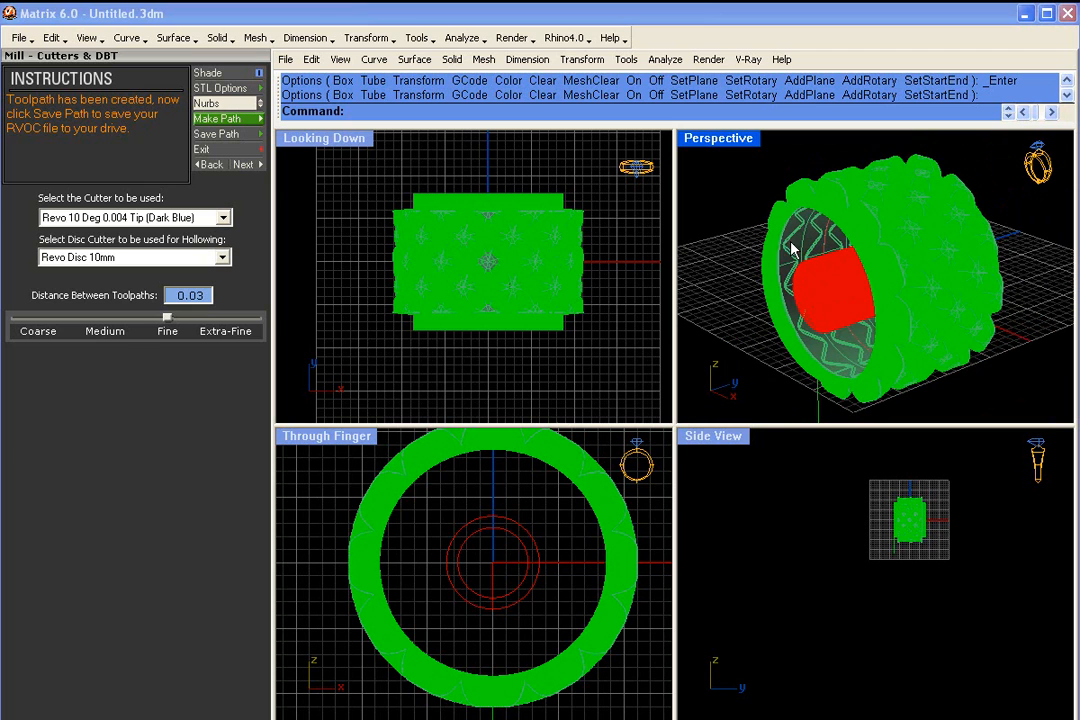
double_click(709, 145)
right_click_drag(697, 284, 720, 403)
scroll(665, 219, "down", 6)
scroll(560, 378, "up", 10)
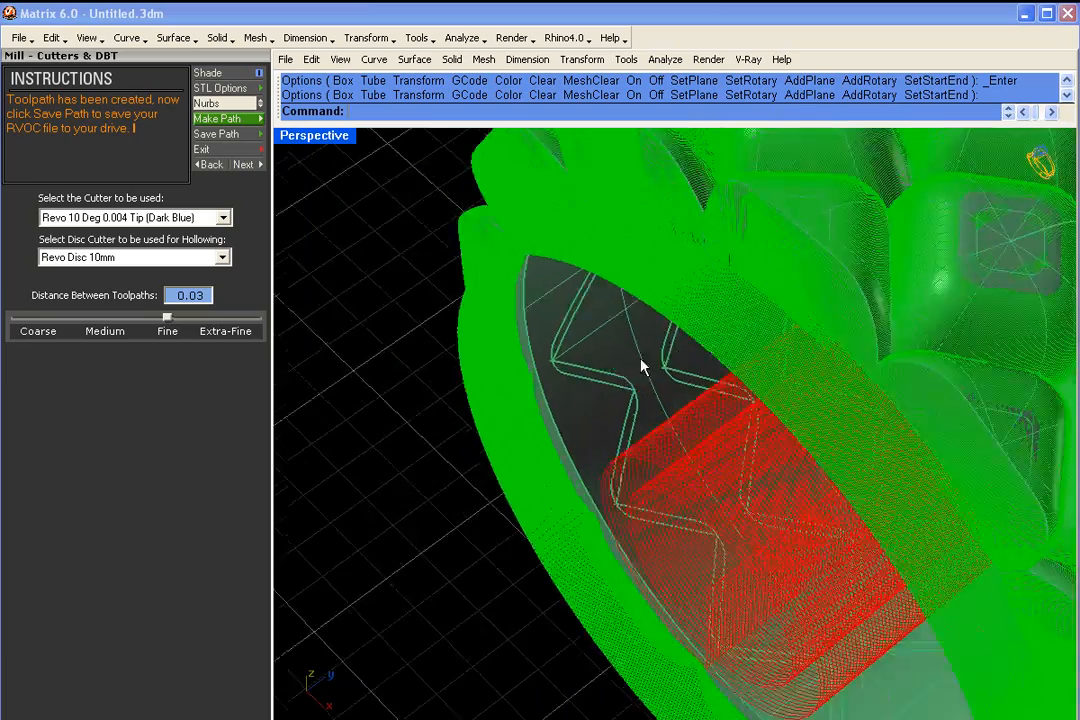
right_click_drag(650, 310, 805, 365)
scroll(848, 335, "down", 7)
scroll(597, 337, "up", 6)
scroll(594, 360, "up", 5)
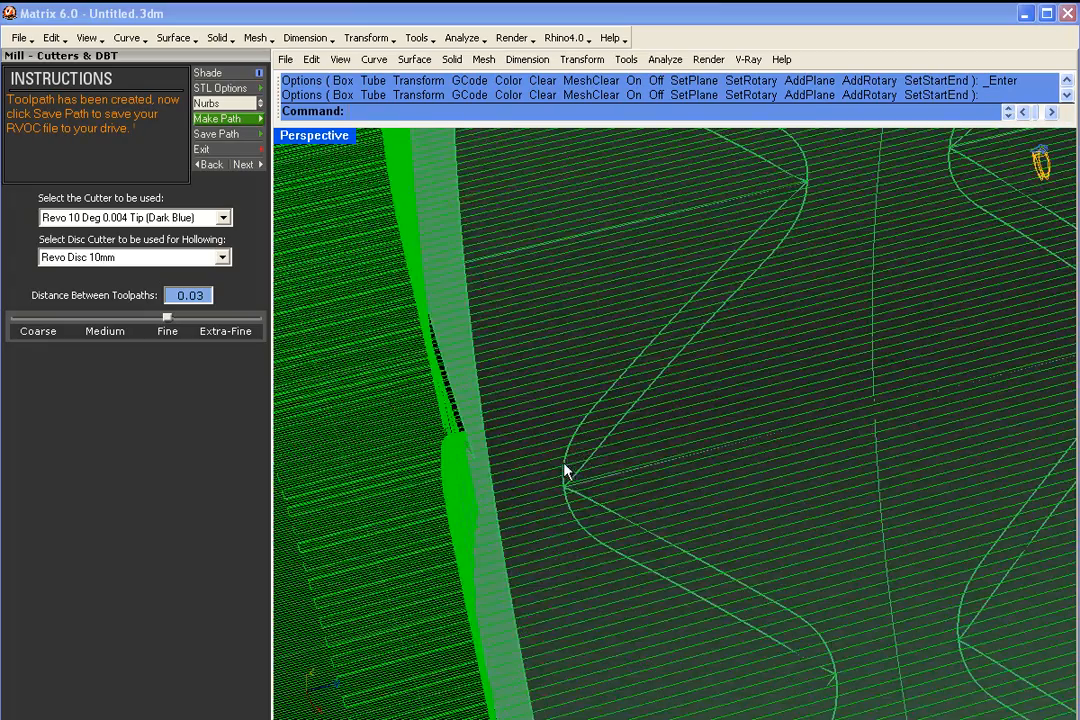
scroll(572, 457, "up", 2)
right_click_drag(572, 457, 574, 458)
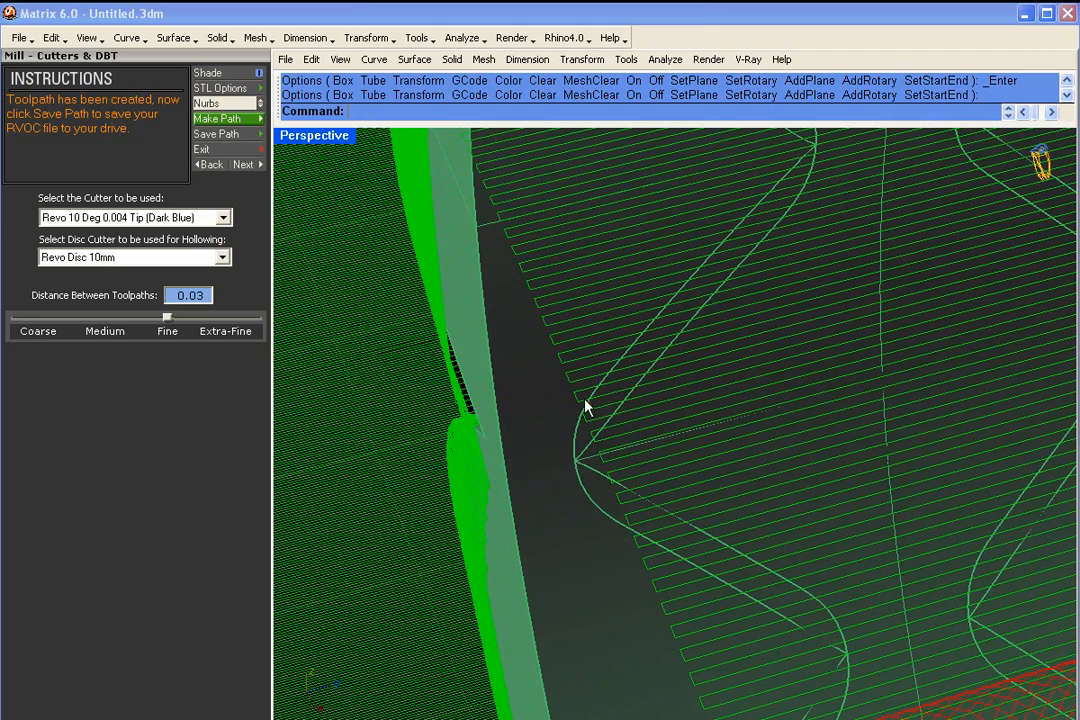
scroll(888, 321, "down", 3)
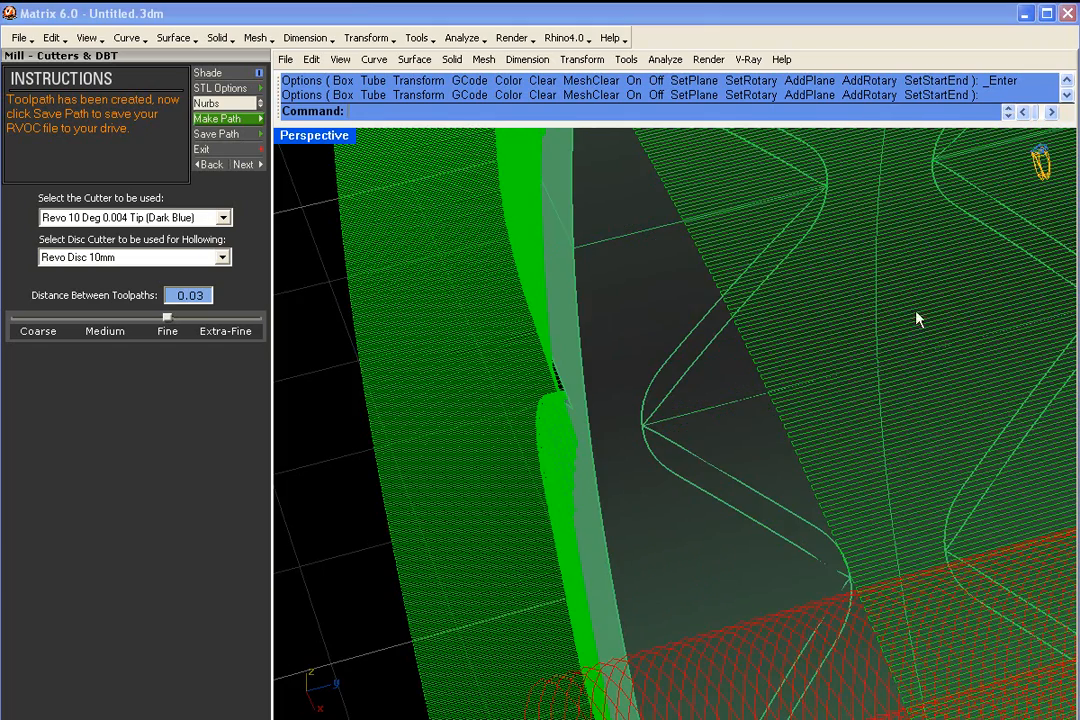
- Examine how the green toolpath lines follow the raised pattern on the ring's outer surface
scroll(902, 328, "up", 5)
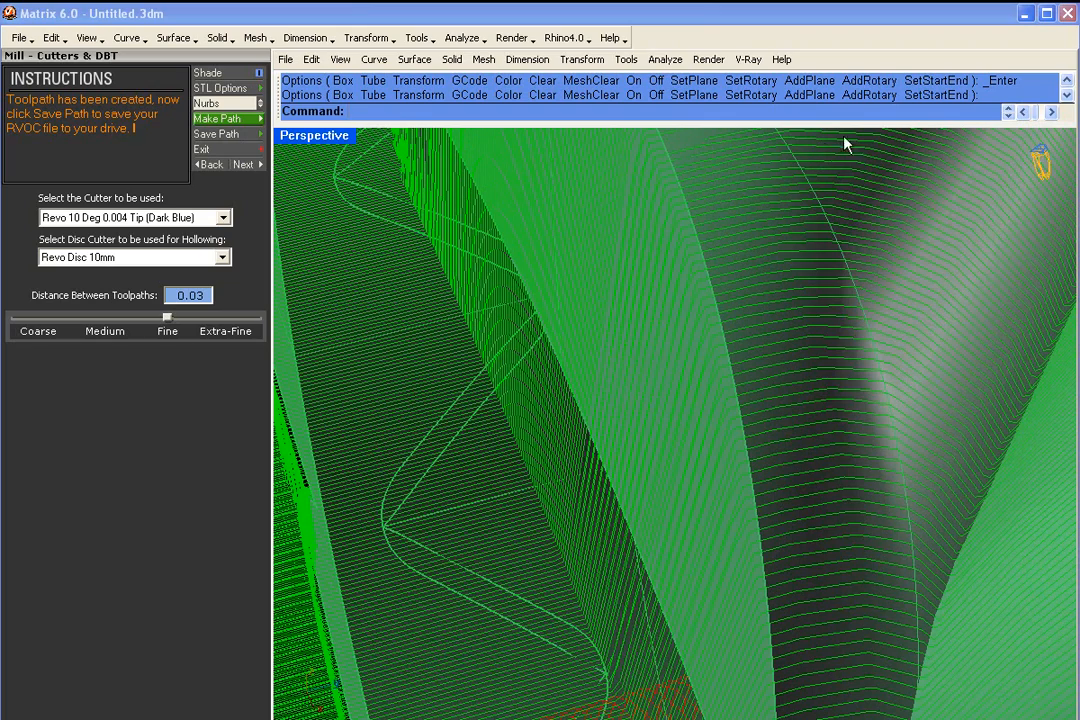
scroll(830, 190, "down", 5)
right_click_drag(841, 212, 661, 318, "shift")
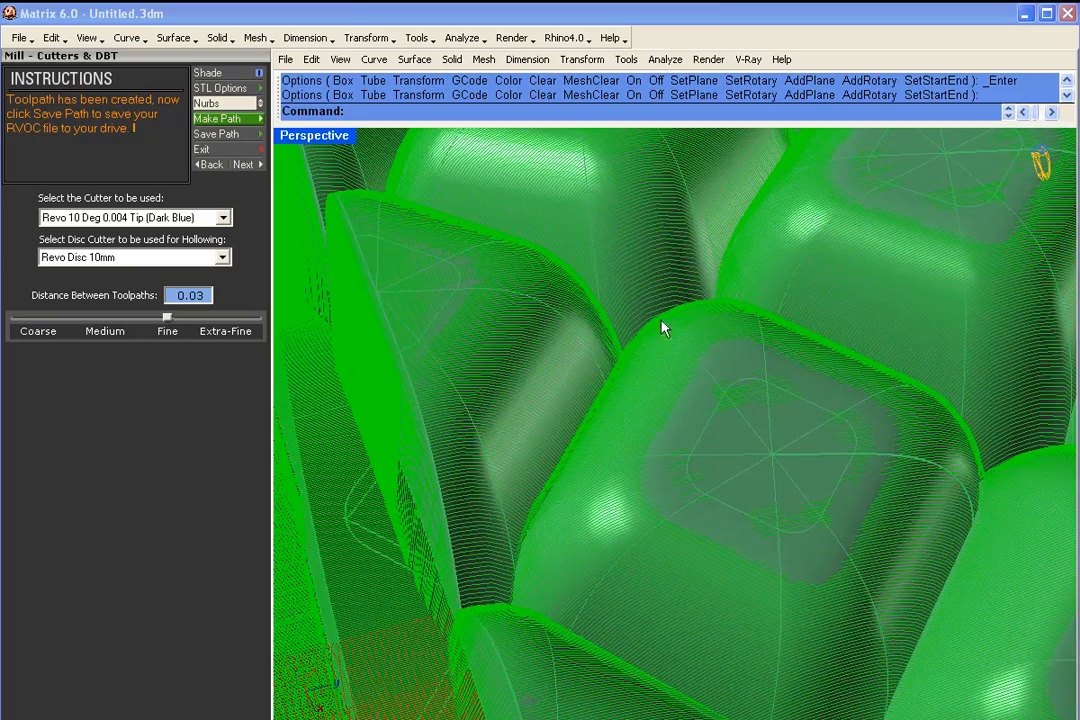
scroll(626, 350, "up", 6)
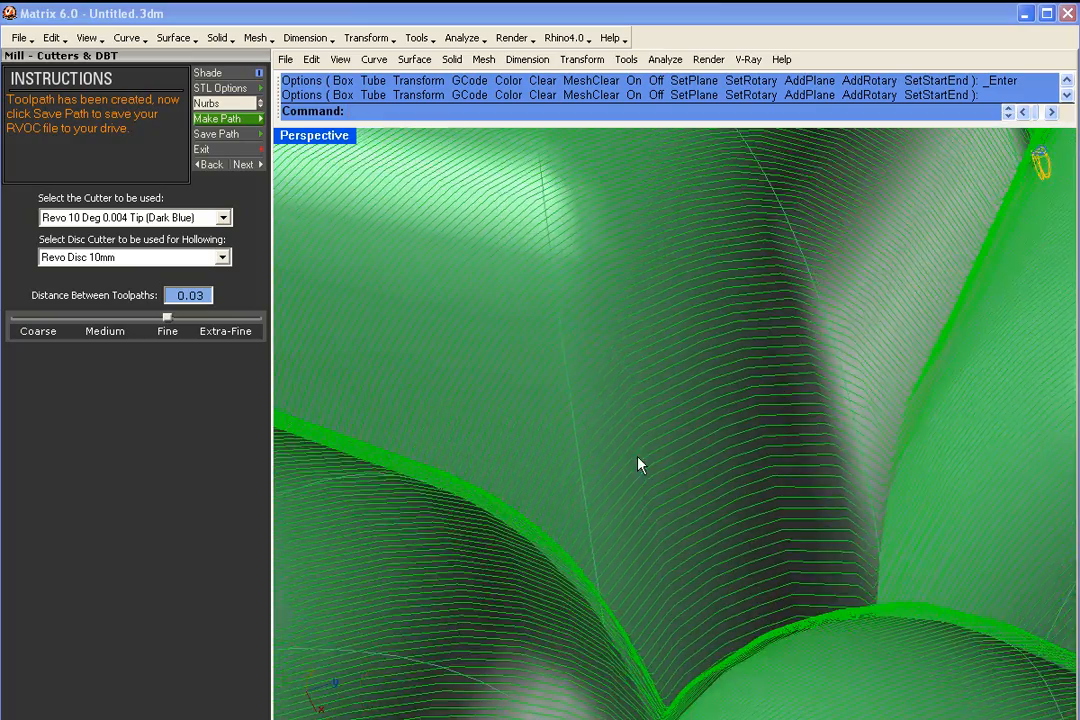
scroll(640, 465, "down", 8)
right_click_drag(564, 321, 730, 595)
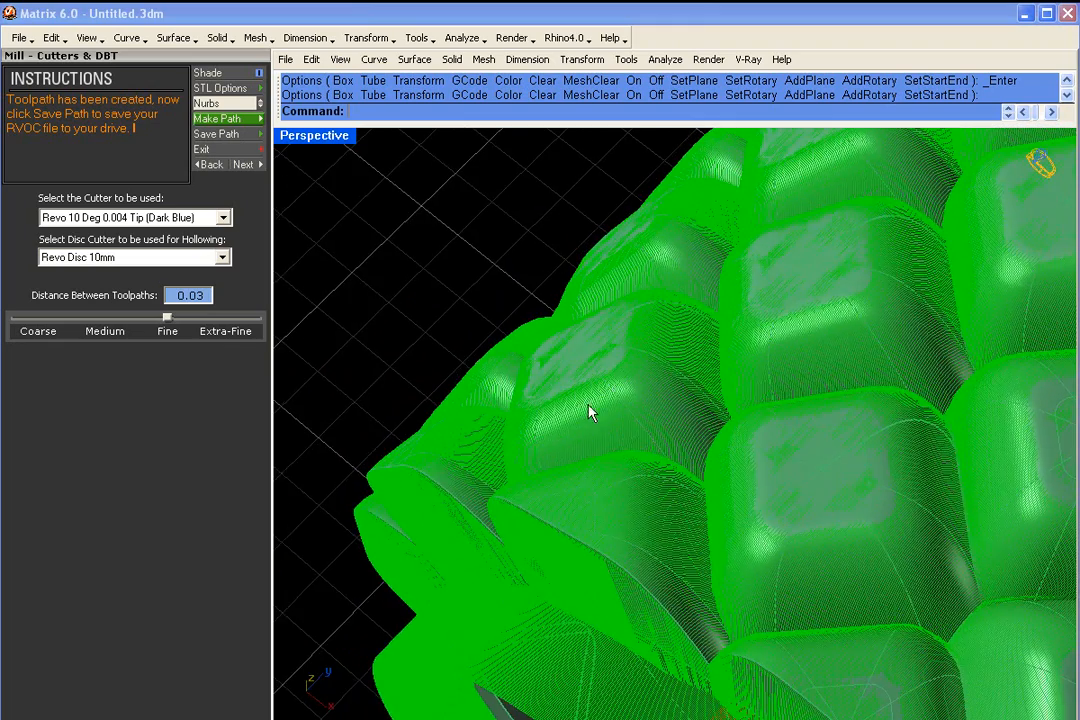
scroll(645, 467, "down", 2)
scroll(870, 567, "up", 7)
scroll(879, 564, "up", 5)
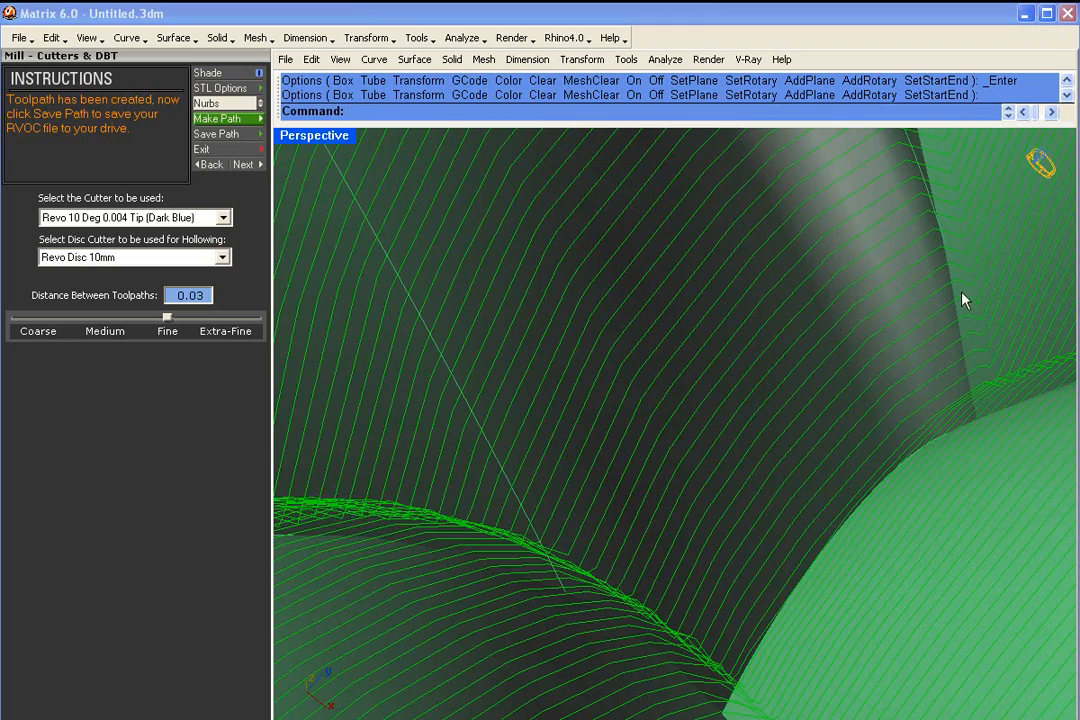
scroll(971, 234, "down", 15)
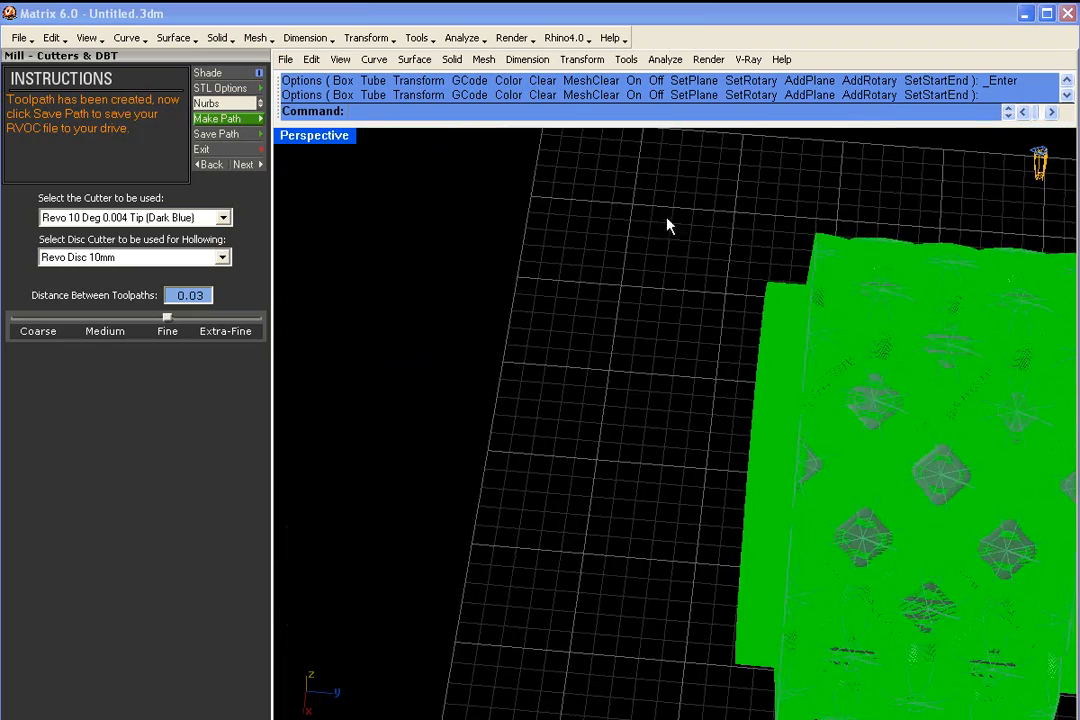
- Examine the spacing and turnarounds of the toolpath lines along the outer edge of the ring's support
scroll(866, 324, "up", 10)
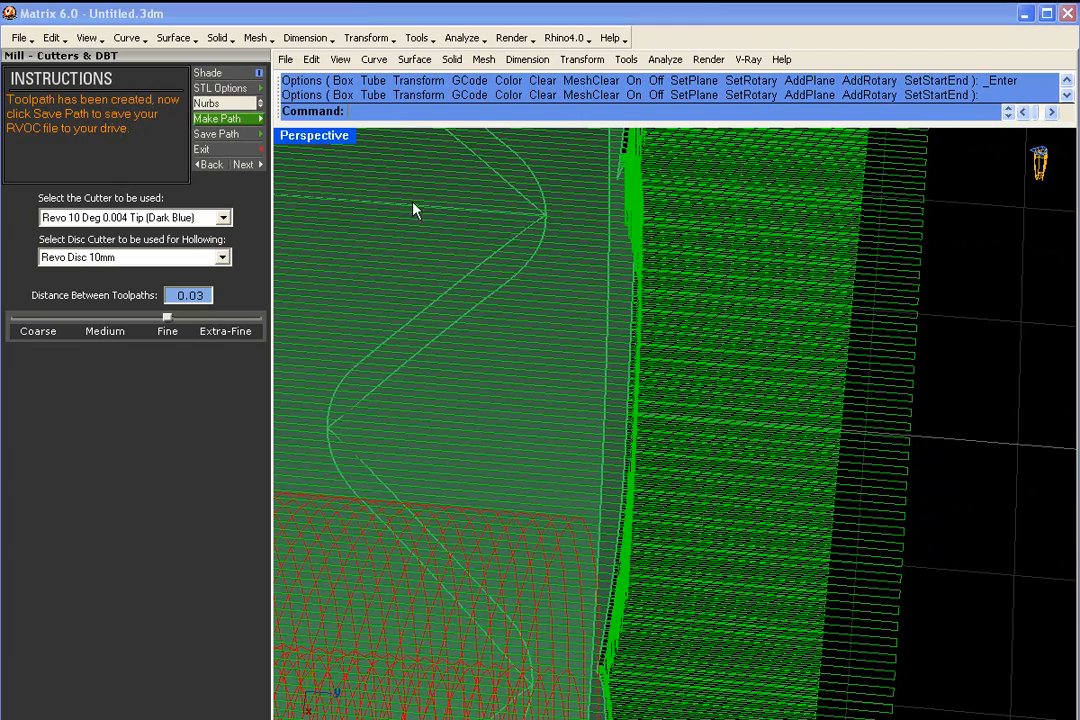
scroll(486, 262, "down", 8)
right_click_drag(458, 309, 612, 354)
scroll(460, 272, "down", 4)
right_click_drag(456, 268, 629, 357)
scroll(832, 345, "up", 8)
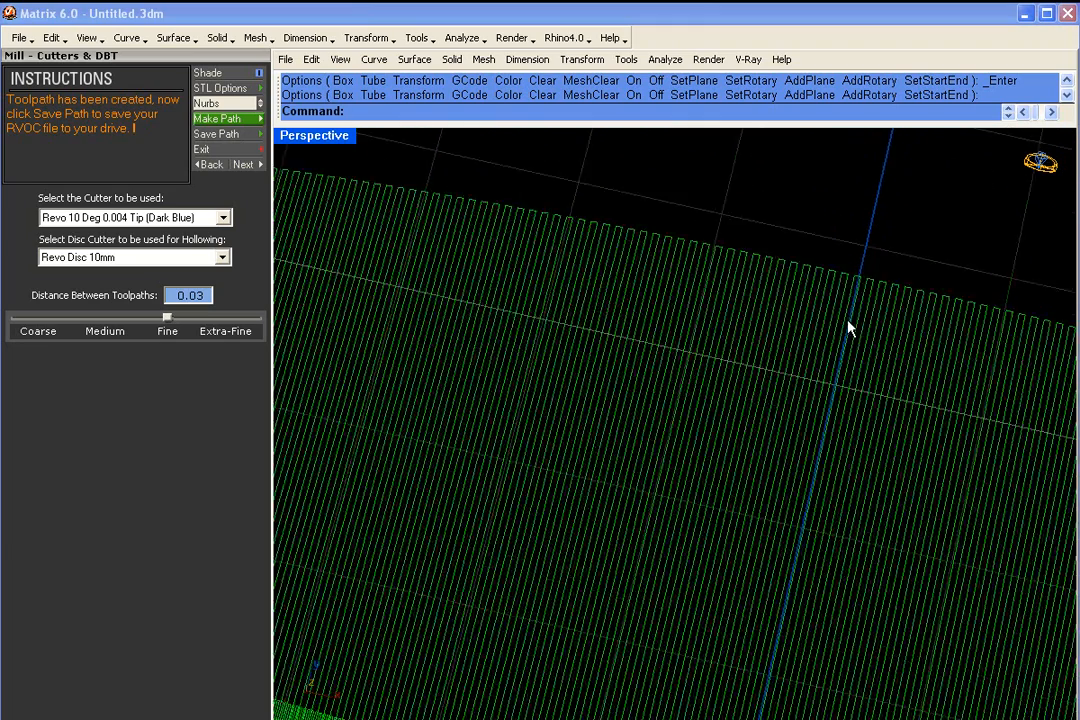
scroll(830, 320, "down", 5)
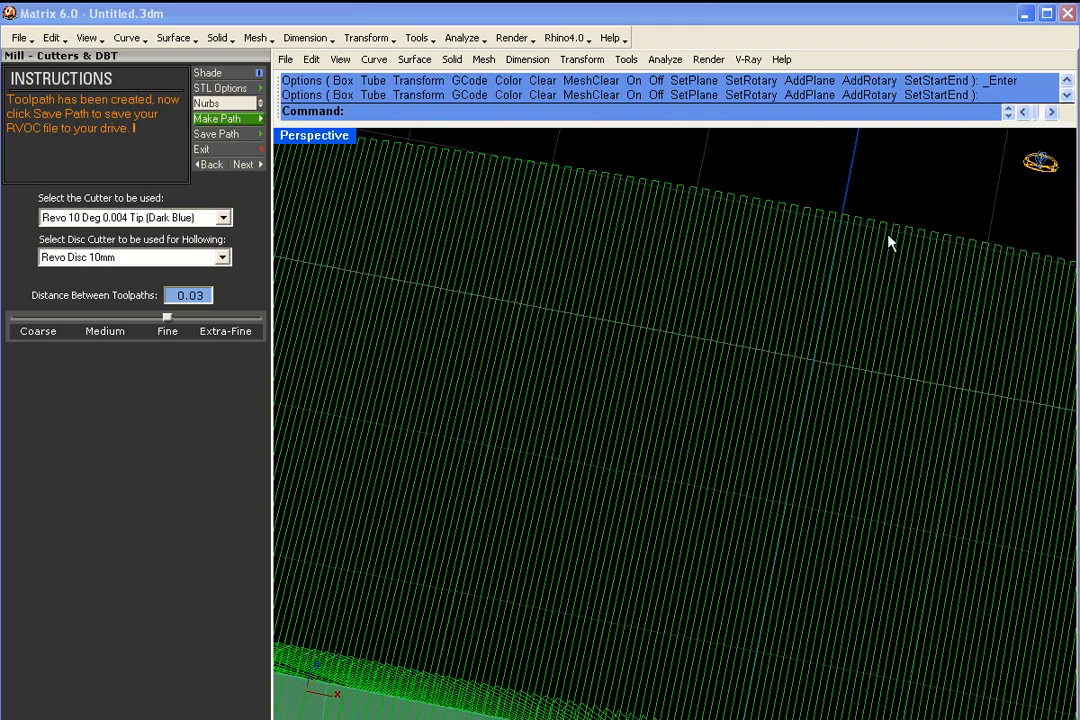
scroll(880, 262, "up", 10)
scroll(862, 262, "down", 3)
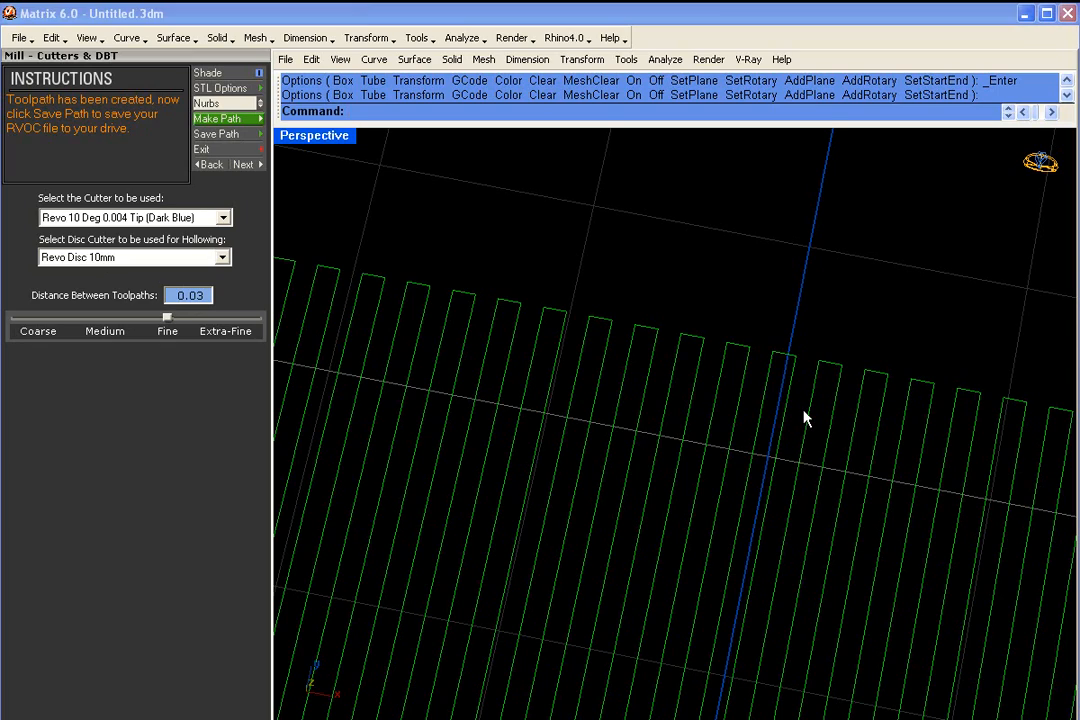
- Examine the red hollowing toolpath running through the center of the ring
scroll(806, 418, "down", 5)
right_click_drag(714, 417, 779, 364)
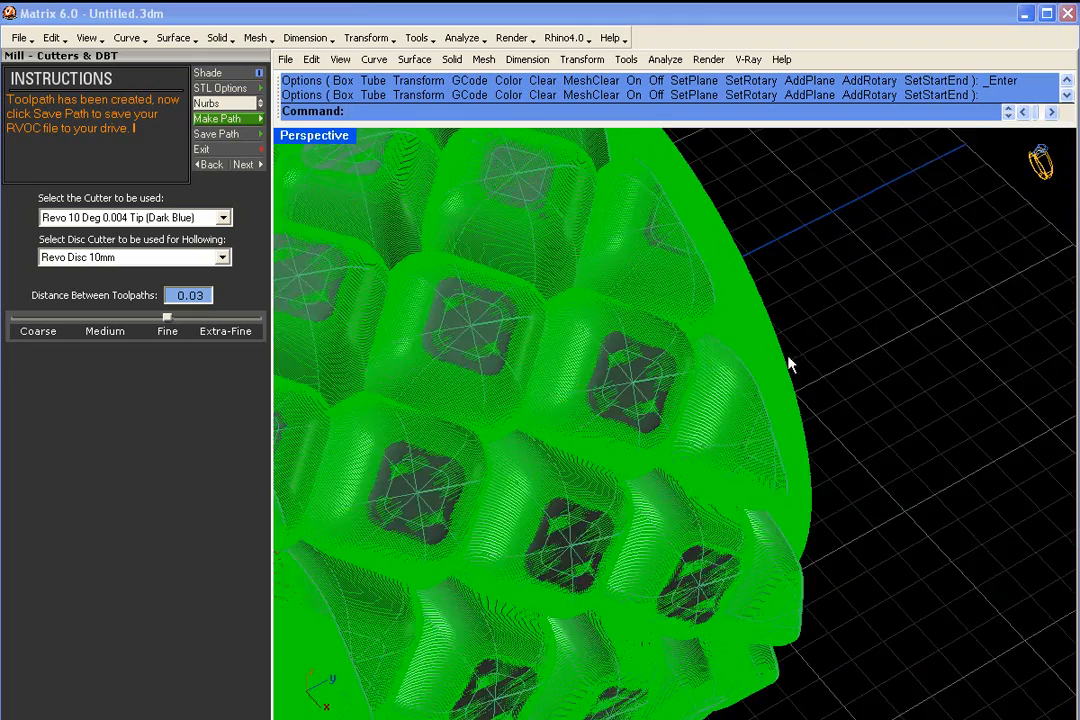
scroll(789, 370, "down", 5)
scroll(412, 270, "up", 2)
right_click_drag(455, 376, 725, 262)
scroll(723, 256, "up", 4)
scroll(797, 264, "down", 5)
right_click_drag(797, 264, 737, 252)
scroll(737, 249, "up", 9)
scroll(632, 228, "up", 3)
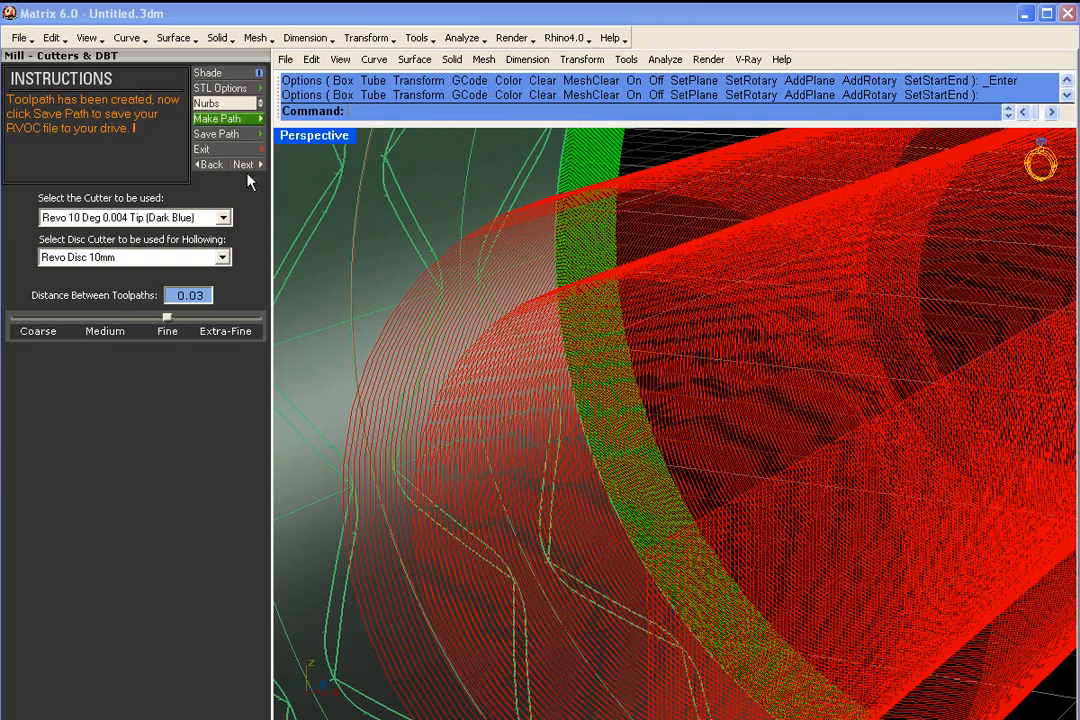
- Restore the four-view layout and maximize the side view on the toolpath around the ring's edge and support
double_click(314, 137)
scroll(900, 505, "up", 5)
scroll(881, 503, "up", 6)
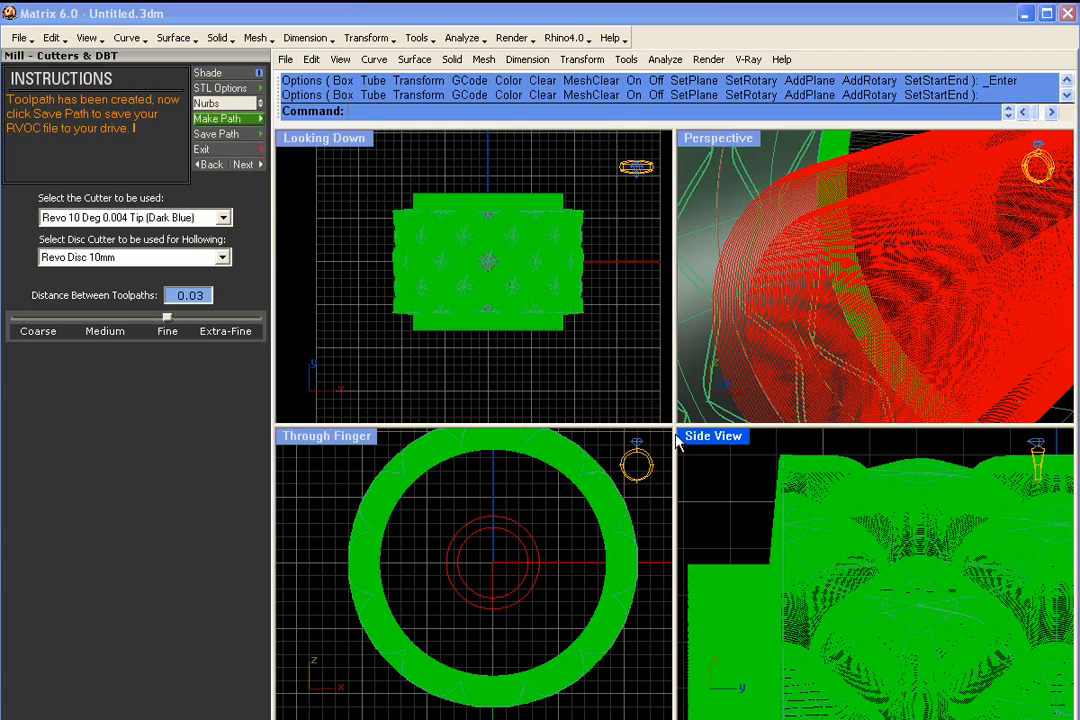
double_click(712, 440)
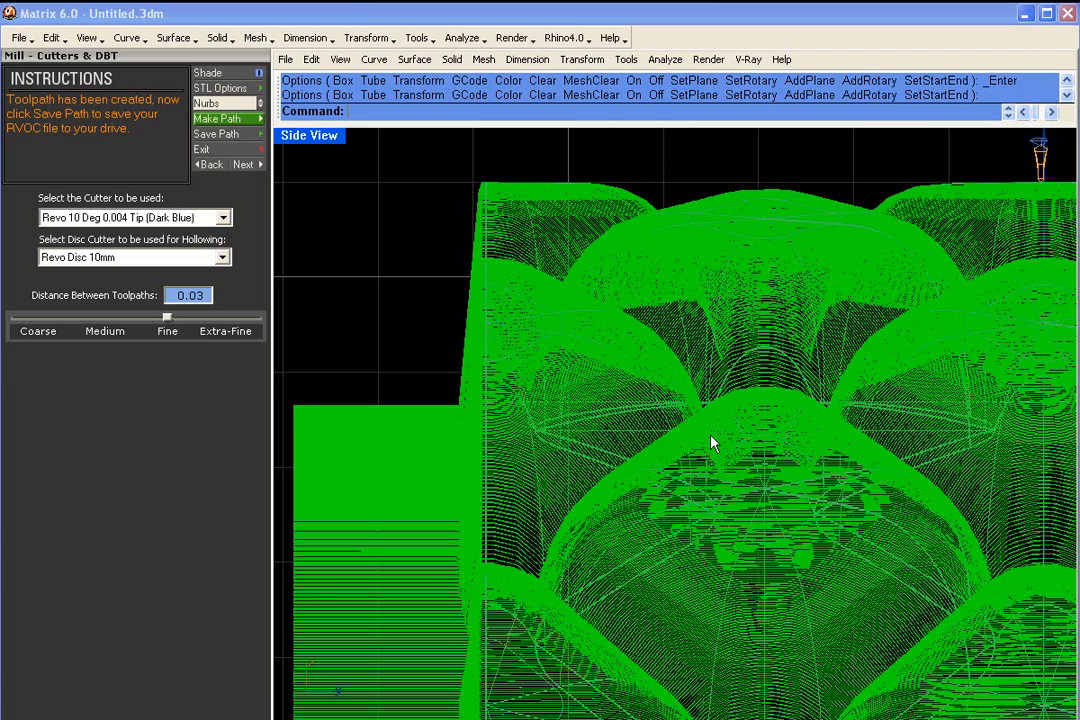
- Examine the tapered toolpath wall between the ring's upper edge and its support in the side view
right_click_drag(514, 393, 618, 550)
scroll(585, 480, "up", 2)
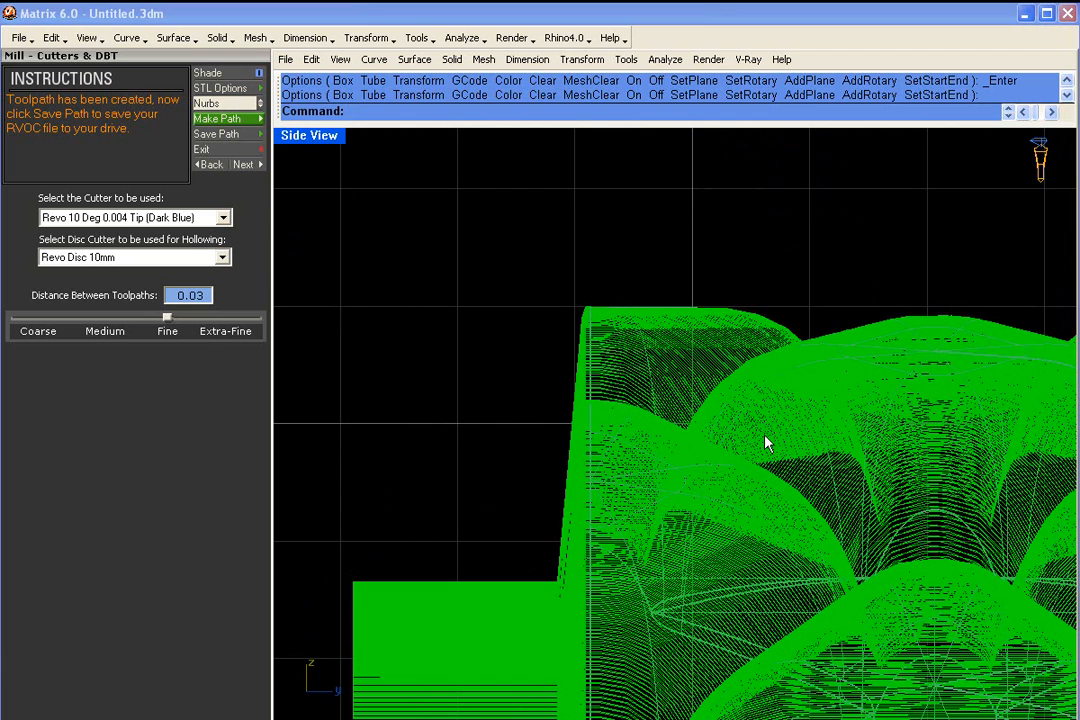
scroll(762, 475, "down", 5)
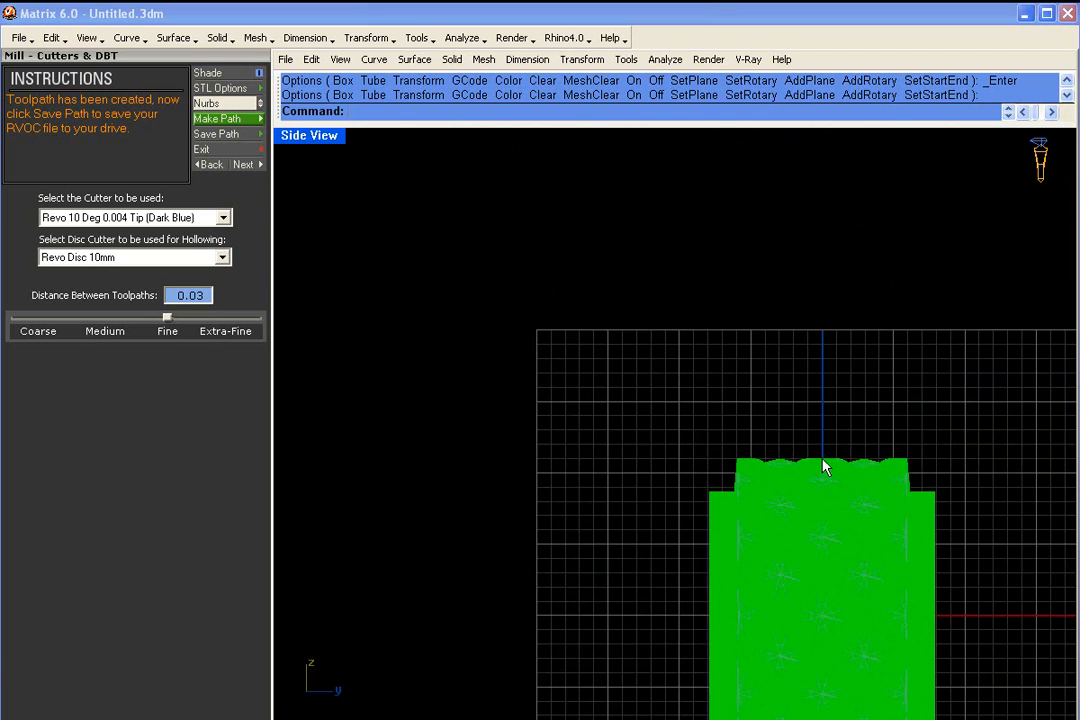
right_click_drag(938, 440, 902, 452)
scroll(699, 500, "up", 5)
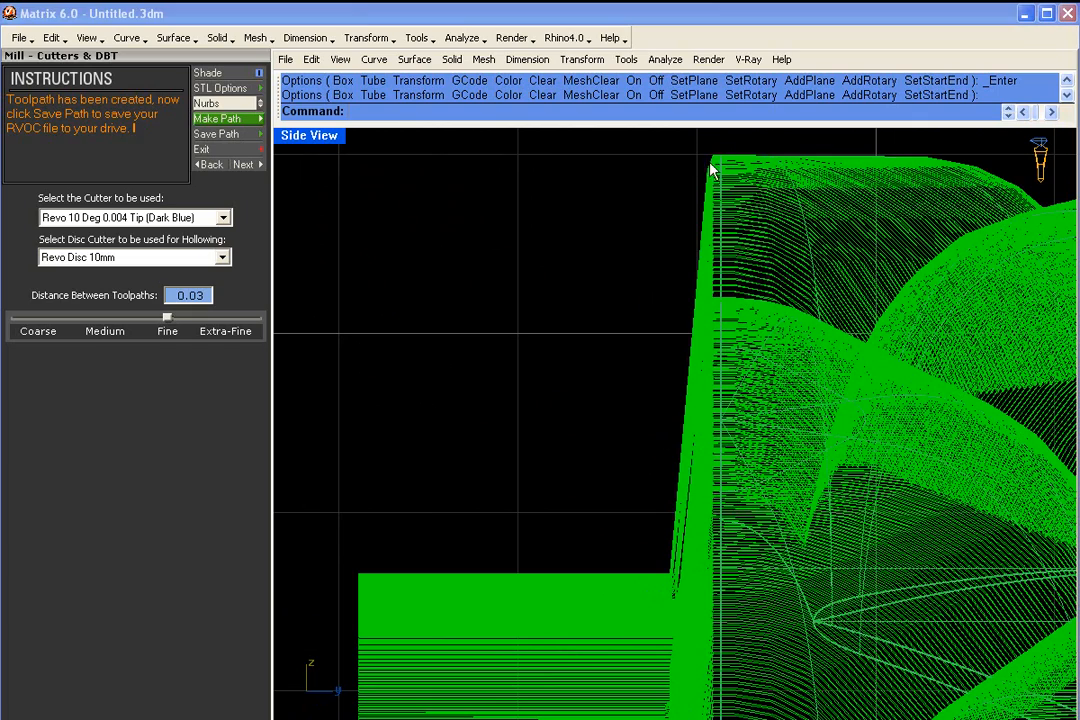
scroll(607, 326, "down", 14)
right_click_drag(724, 421, 612, 304)
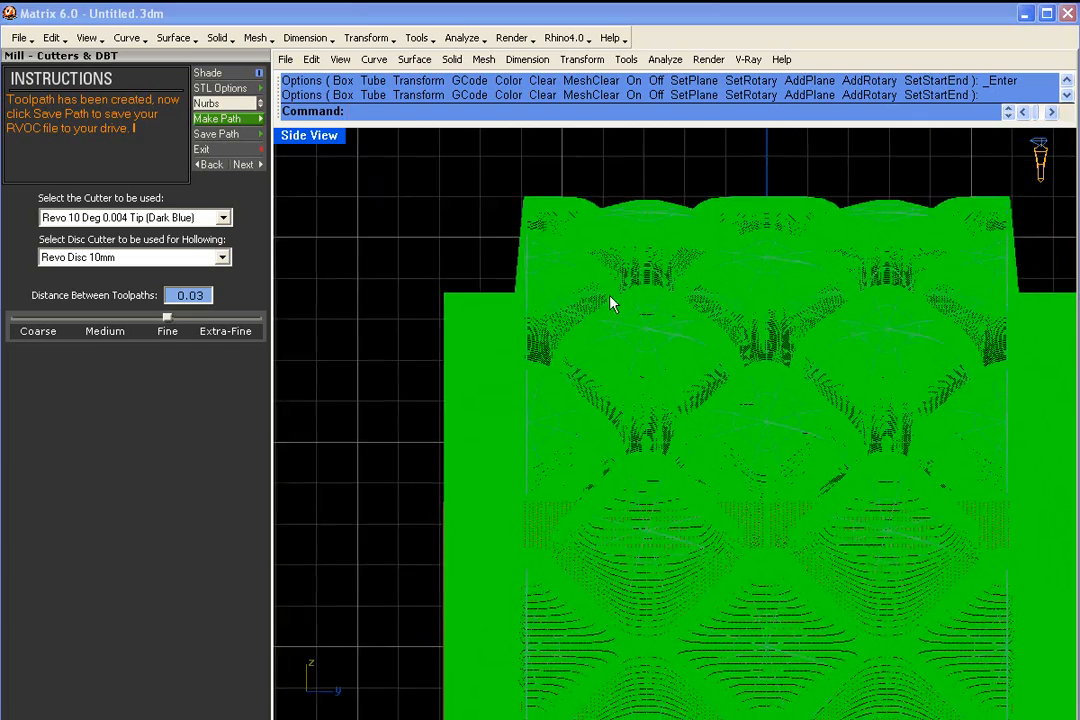
scroll(712, 383, "down", 3)
right_click_drag(832, 306, 815, 367)
scroll(547, 325, "up", 8)
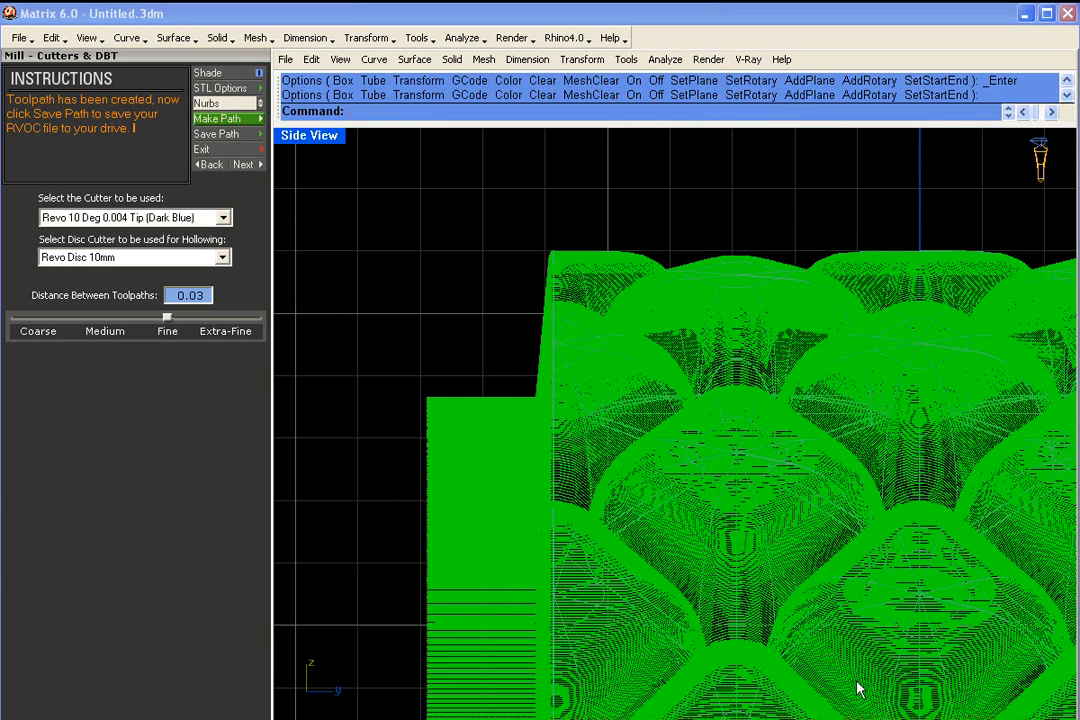
- Change the cutter to Revo Flat Mill 0.032 Tip (Black), remake the toolpath and check its wall at the ring's edge
left_click(224, 218)
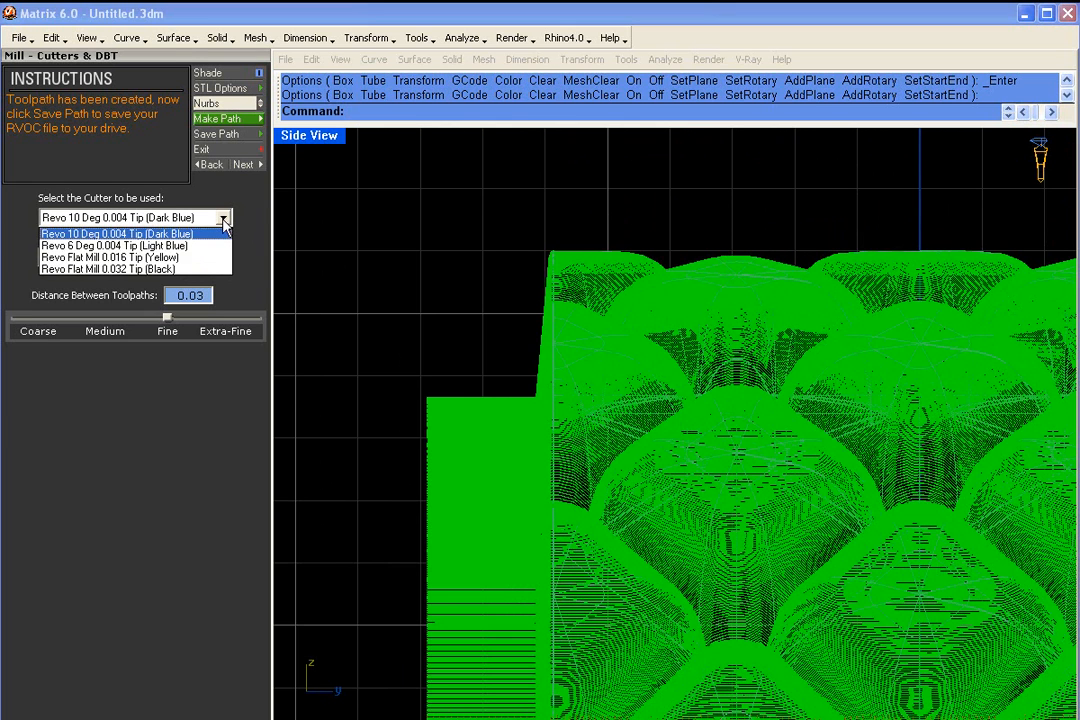
left_click(215, 270)
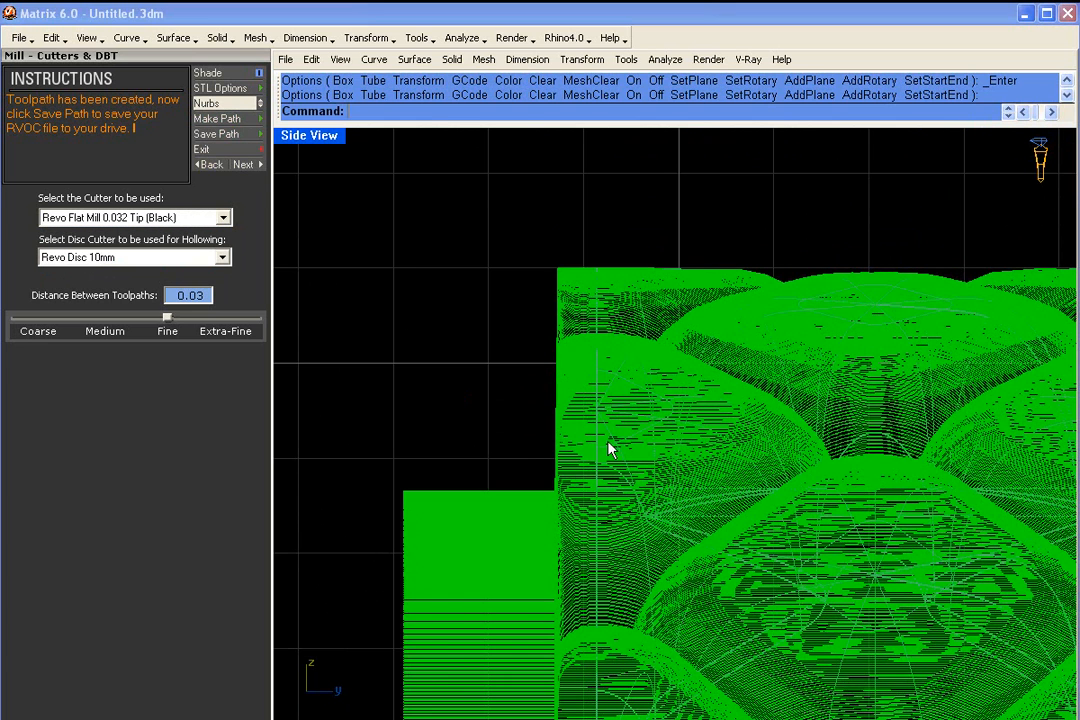
right_click_drag(622, 400, 618, 461)
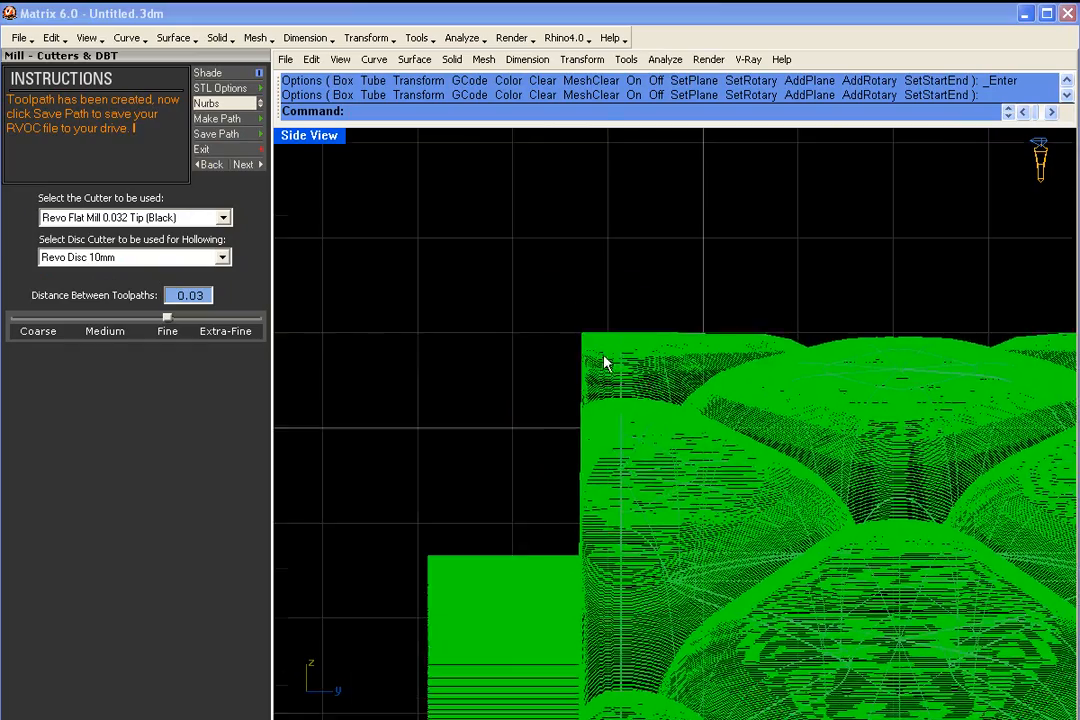
scroll(605, 410, "up", 5)
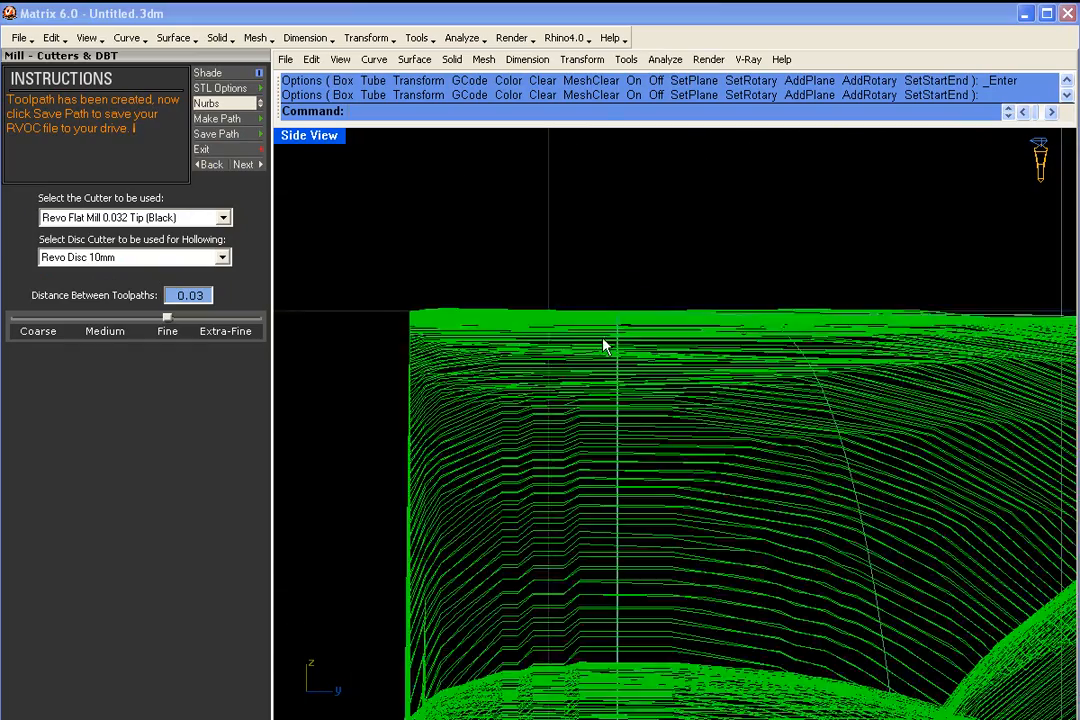
scroll(603, 345, "down", 6)
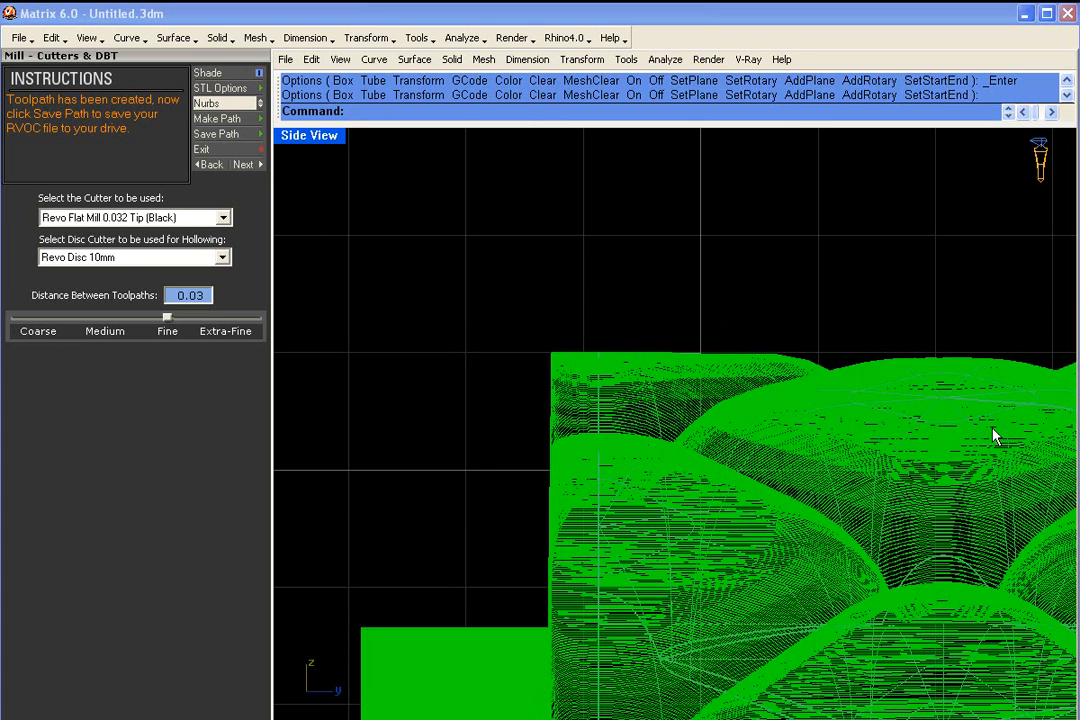
- Place the flat mill cutter model just above the support, beside the vertical wall of the toolpath
scroll(759, 446, "down", 6)
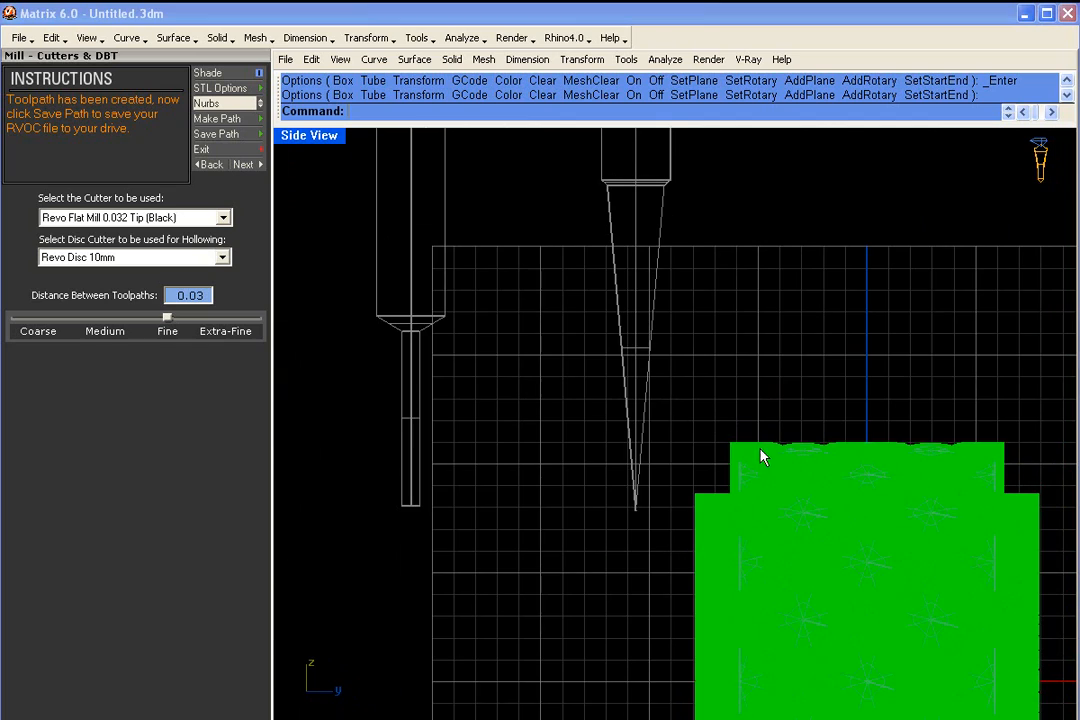
left_click_drag(410, 384, 712, 489)
scroll(612, 441, "up", 5)
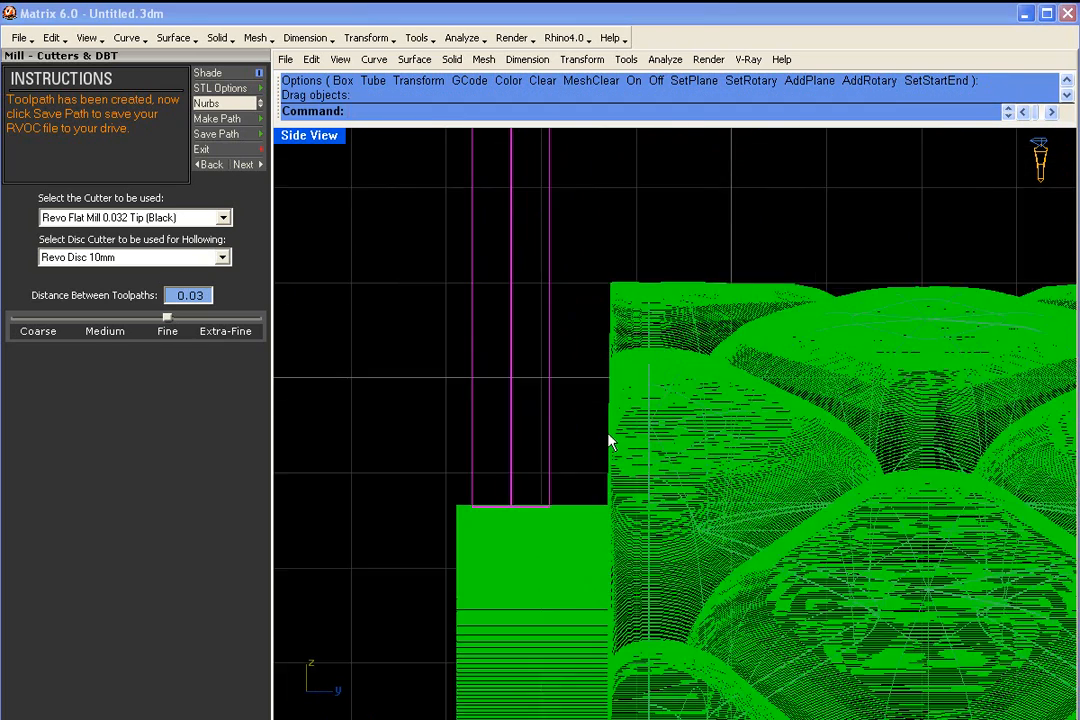
left_click_drag(457, 455, 509, 380)
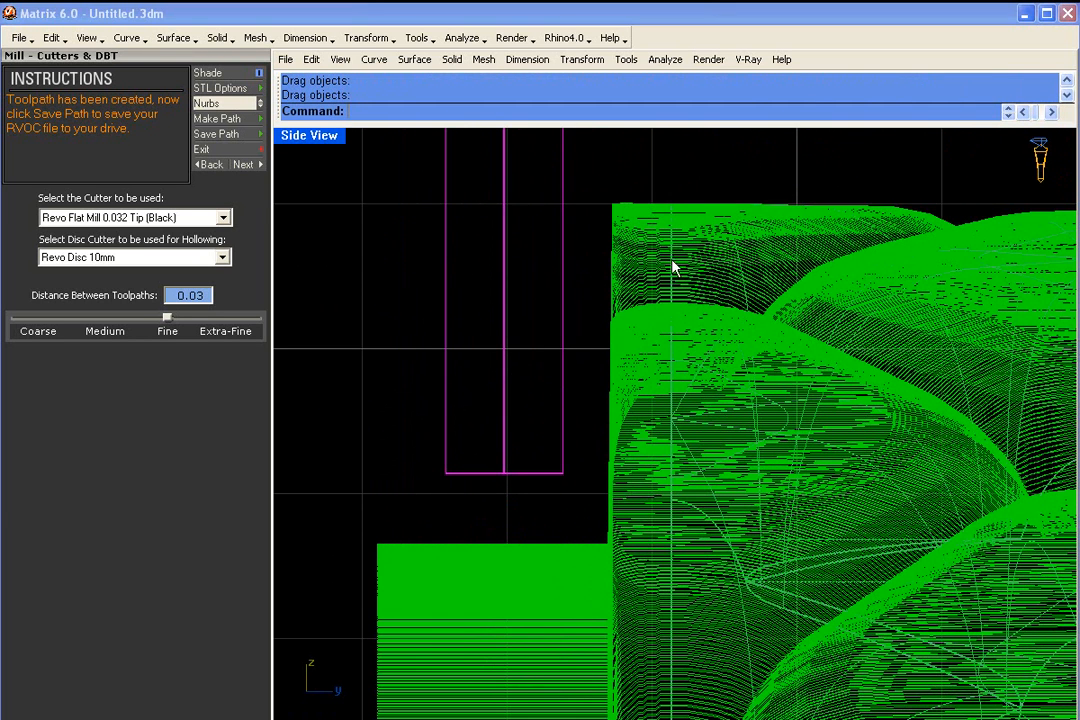
- Examine the flat mill cutter against the ring's side wall and toolpath in an enlarged perspective view
double_click(318, 137)
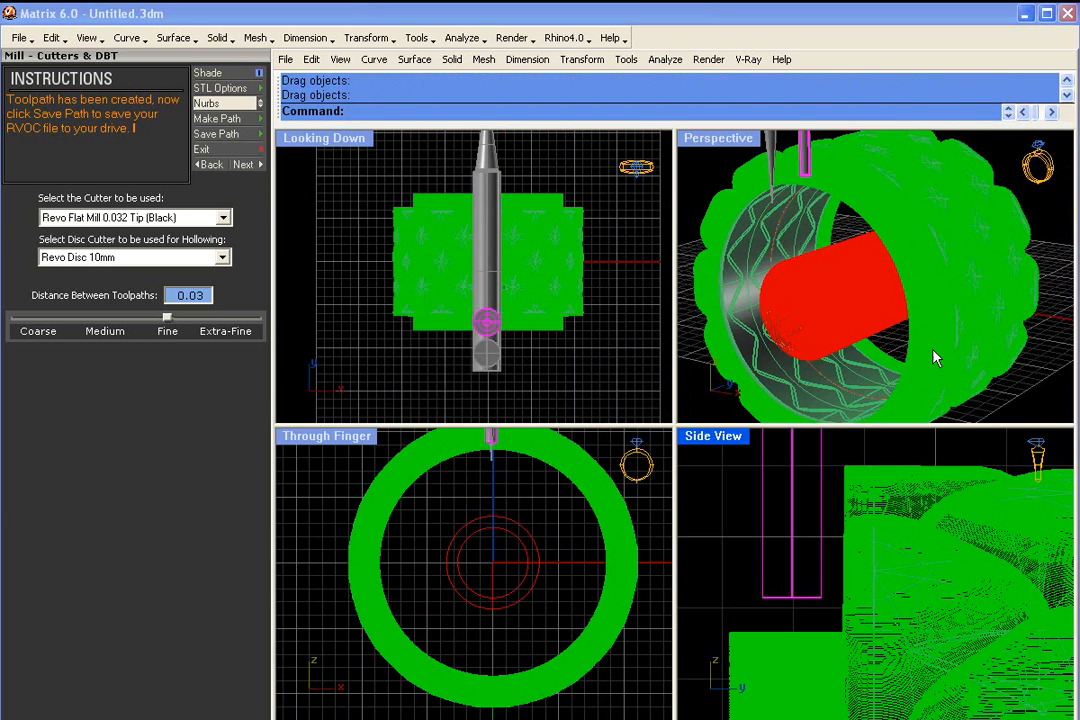
right_click_drag(940, 377, 822, 320)
scroll(991, 312, "down", 4)
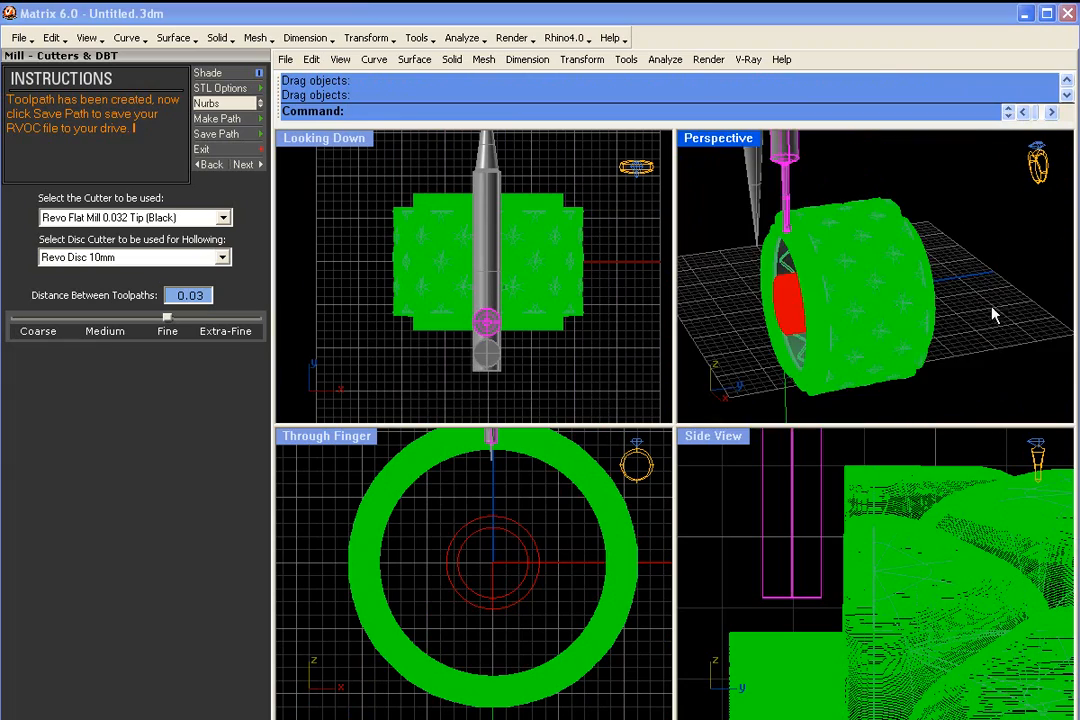
double_click(718, 139)
scroll(547, 321, "up", 8)
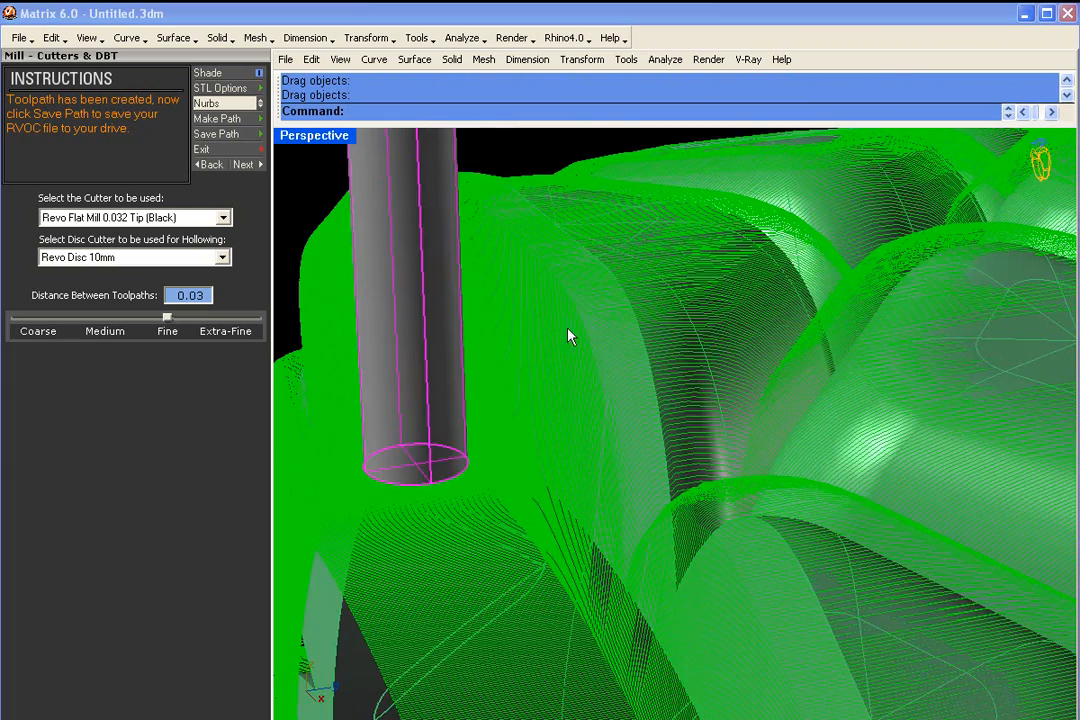
scroll(699, 412, "down", 4)
scroll(588, 378, "up", 6)
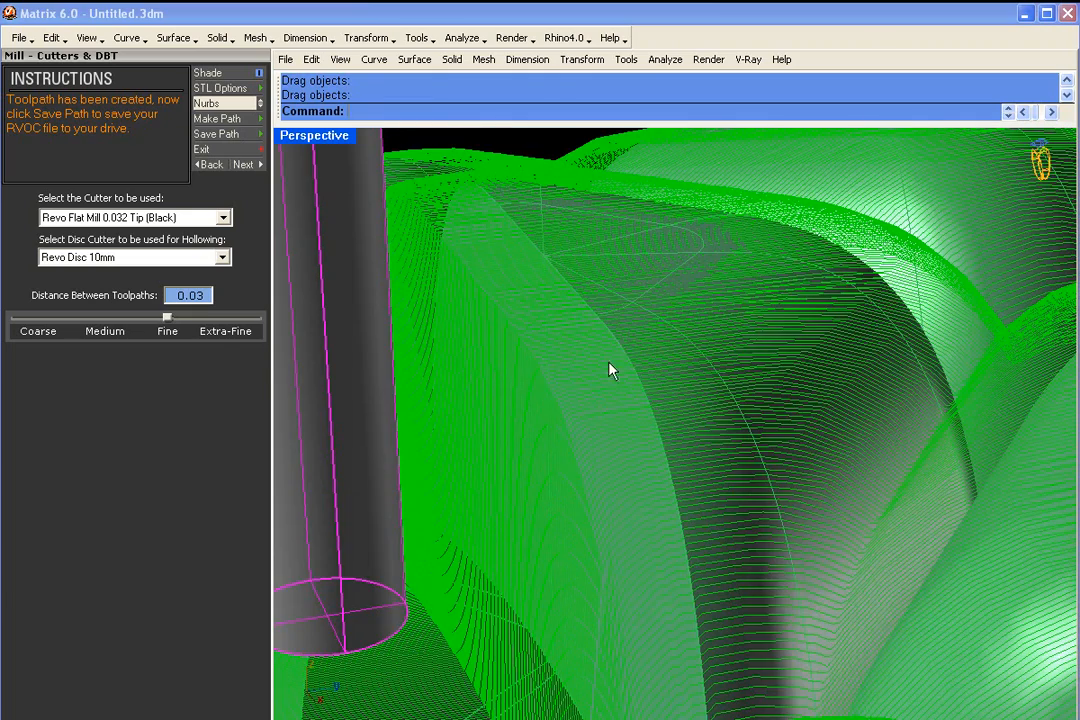
scroll(500, 325, "down", 8)
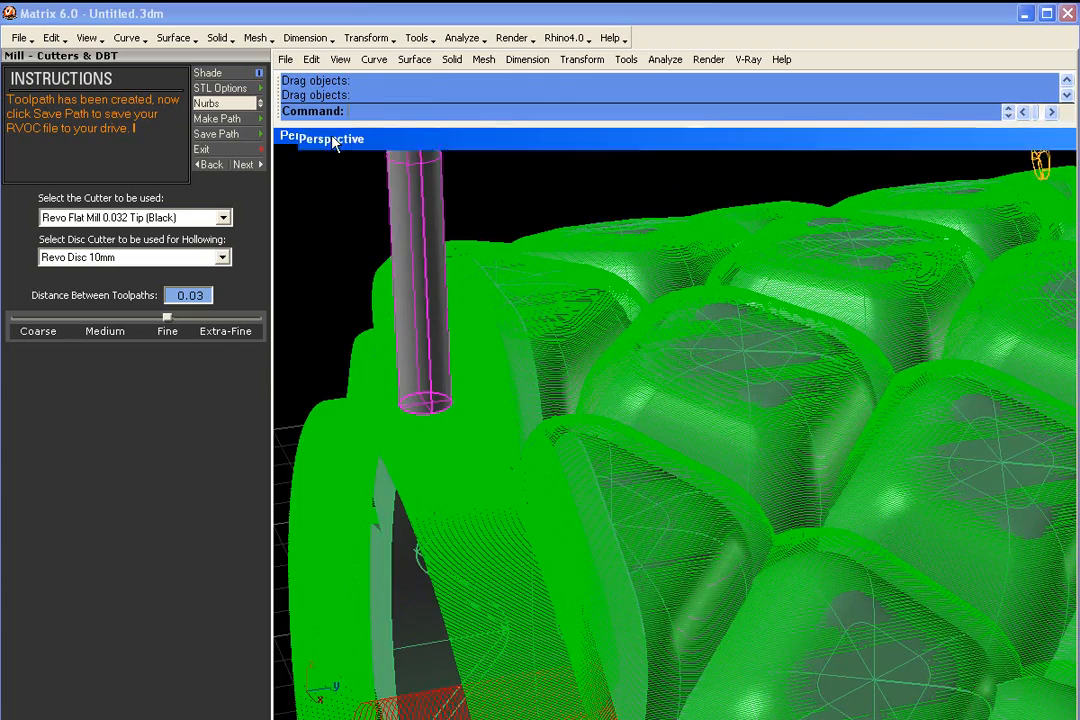
- Restore the four-view layout and align the flat mill model's center line with the vertical edge of the toolpath
double_click(335, 143)
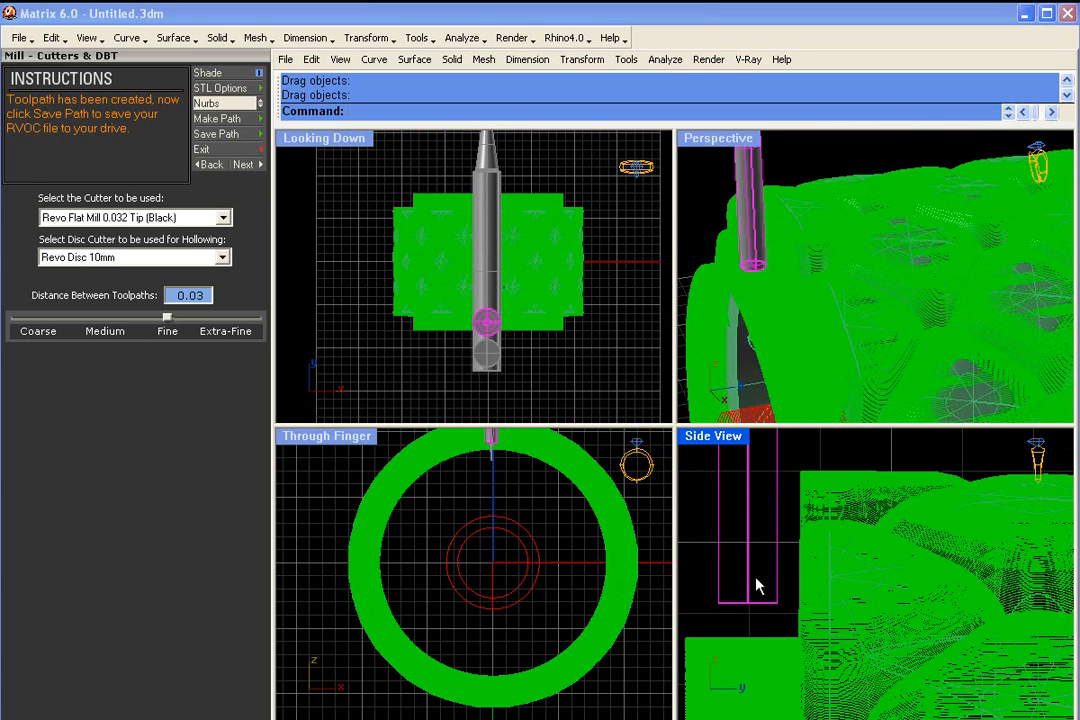
left_click_drag(757, 591, 803, 588)
scroll(820, 500, "up", 5)
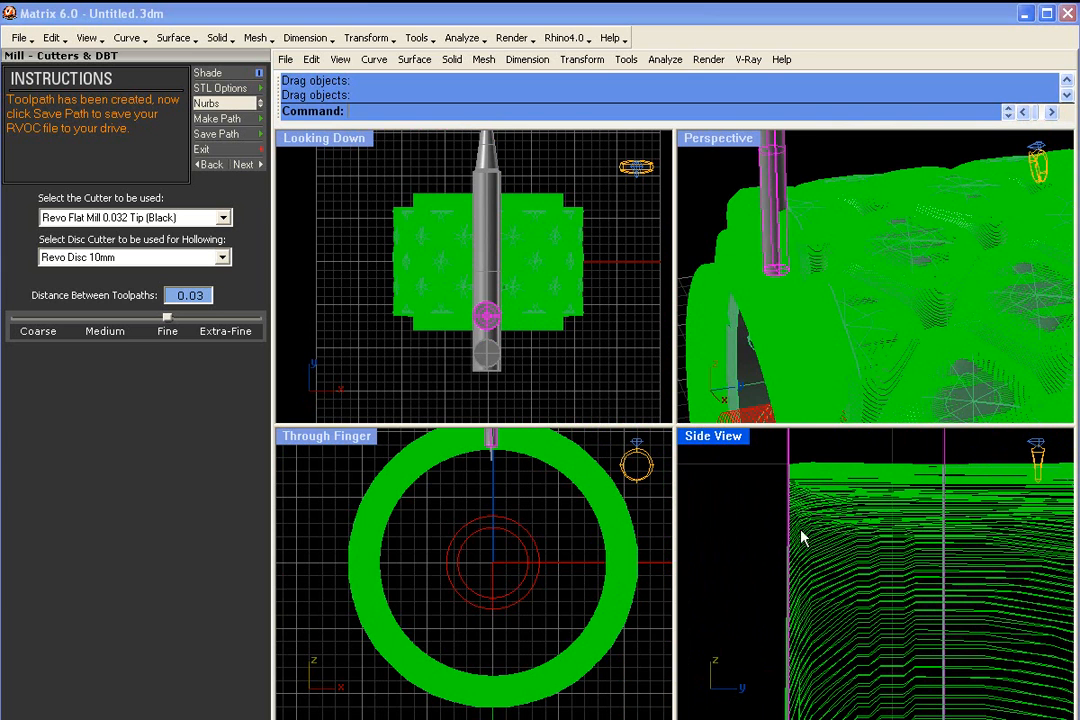
right_click_drag(940, 243, 810, 217)
scroll(834, 596, "down", 5)
right_click_drag(860, 601, 836, 551)
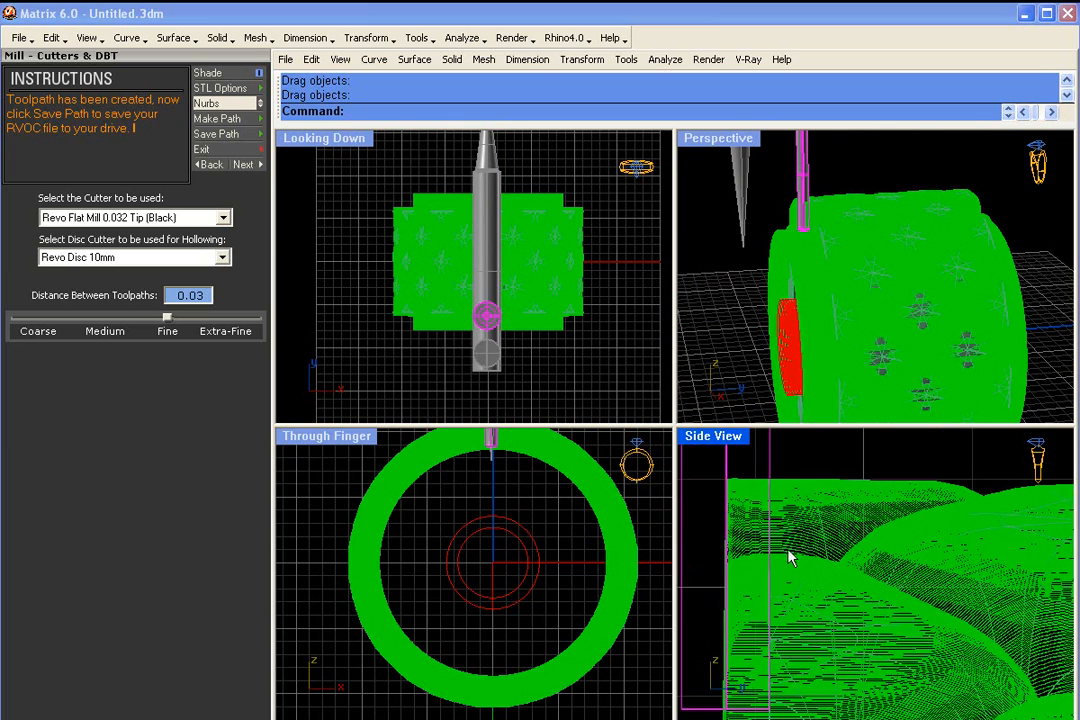
- Examine how the flat mill toolpath covers the grooves and corners between the ring's raised pattern elements
scroll(921, 588, "down", 6)
right_click_drag(983, 627, 892, 549)
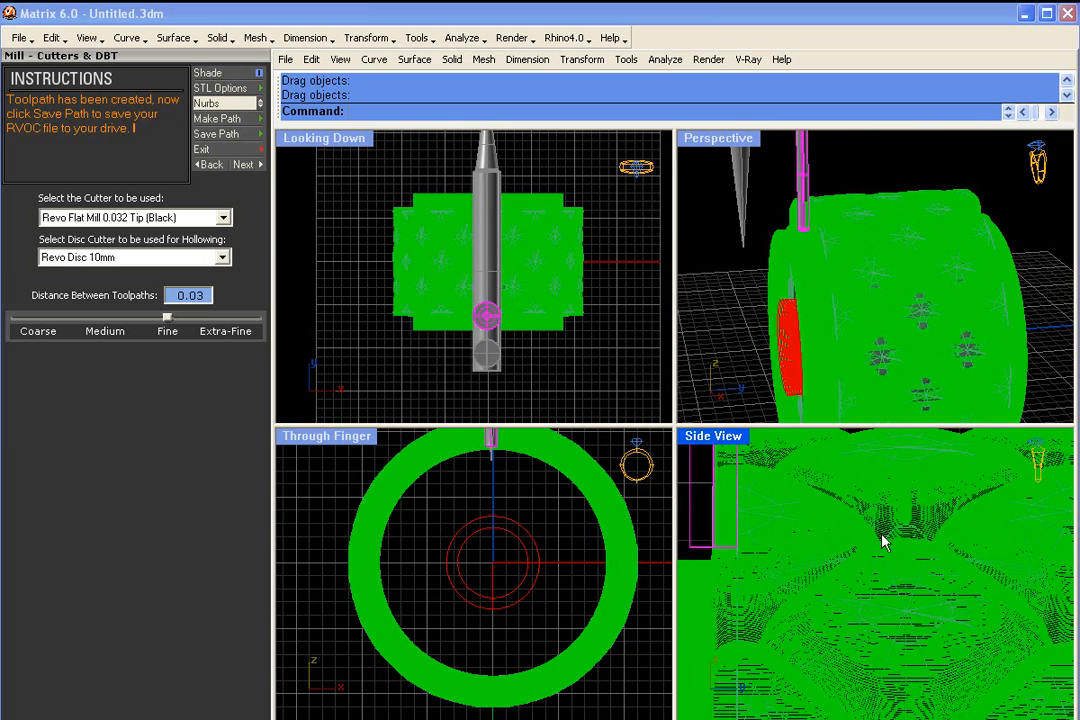
right_click_drag(907, 194, 931, 217)
scroll(931, 217, "up", 12)
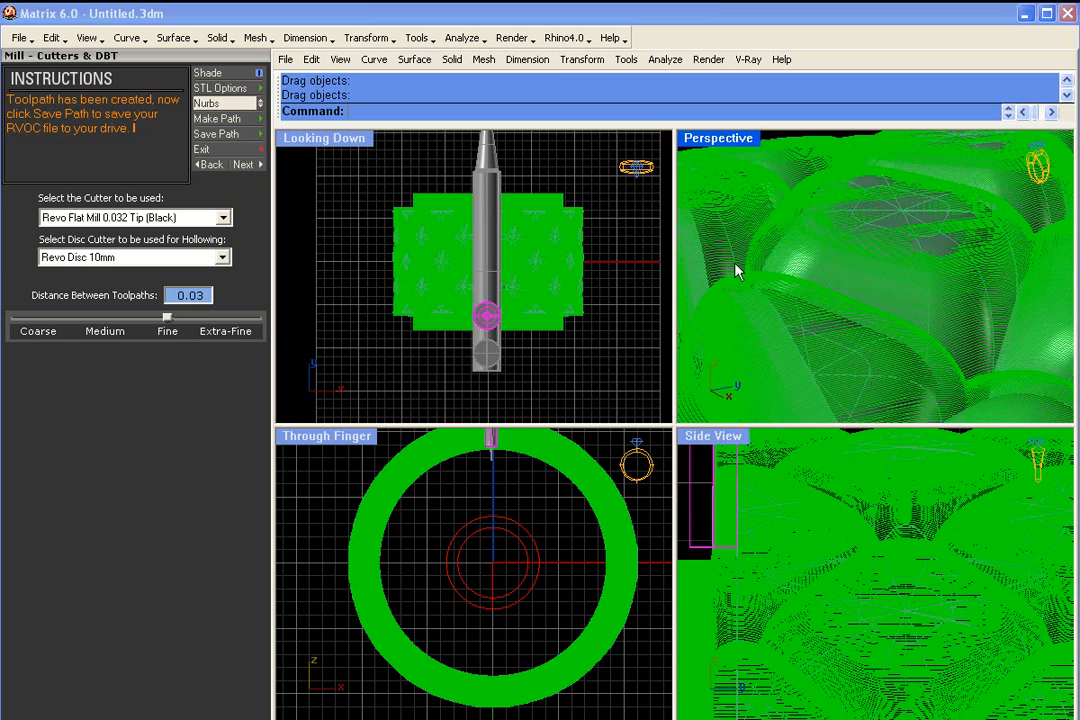
scroll(780, 232, "down", 7)
right_click_drag(790, 245, 911, 306)
scroll(911, 306, "up", 10)
right_click_drag(820, 280, 764, 284)
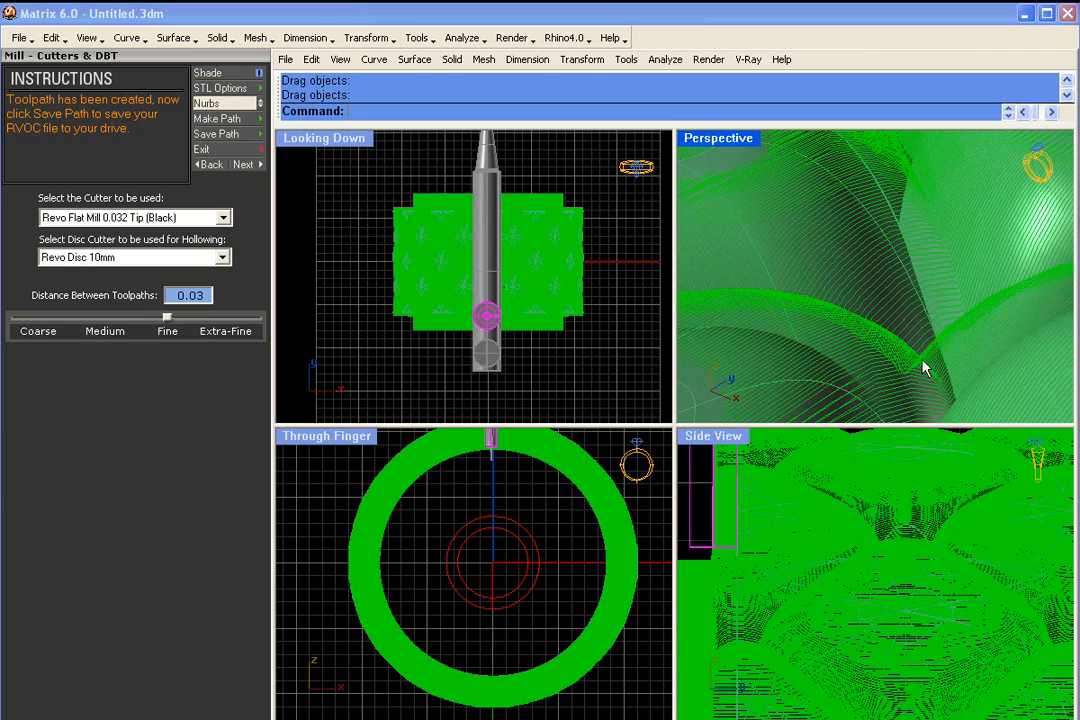
scroll(846, 284, "down", 7)
right_click_drag(858, 308, 834, 286)
scroll(834, 286, "up", 4)
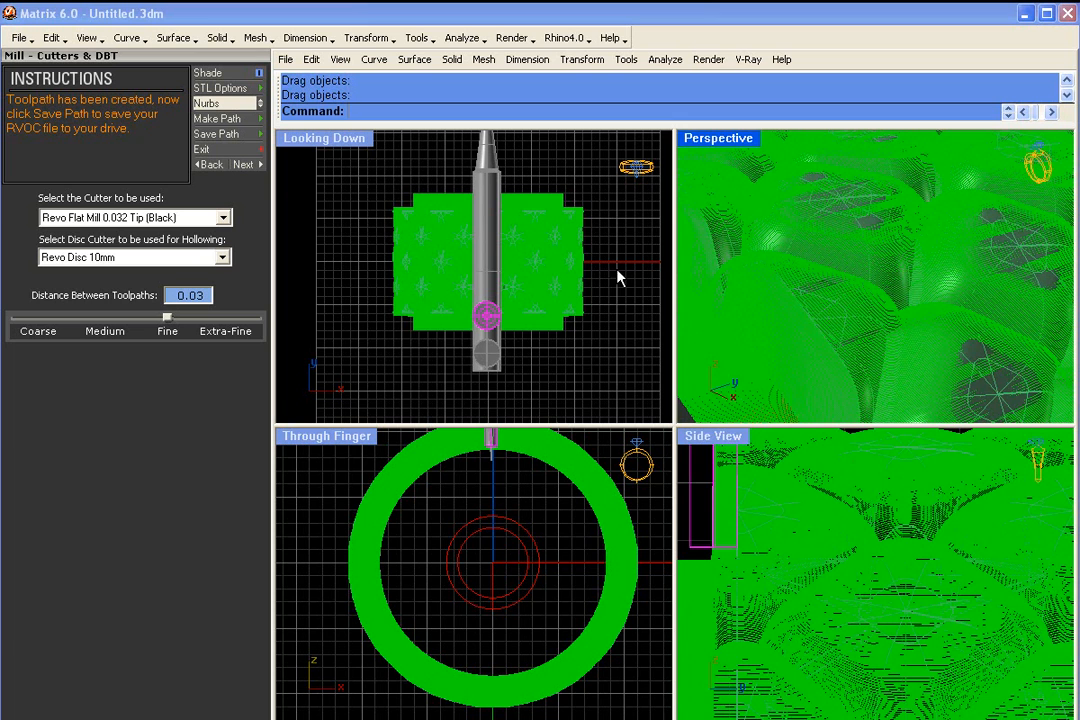
- Set the cutter back to Revo 10 Deg 0.004 Tip (Dark Blue) and remake the toolpath
scroll(785, 500, "down", 5)
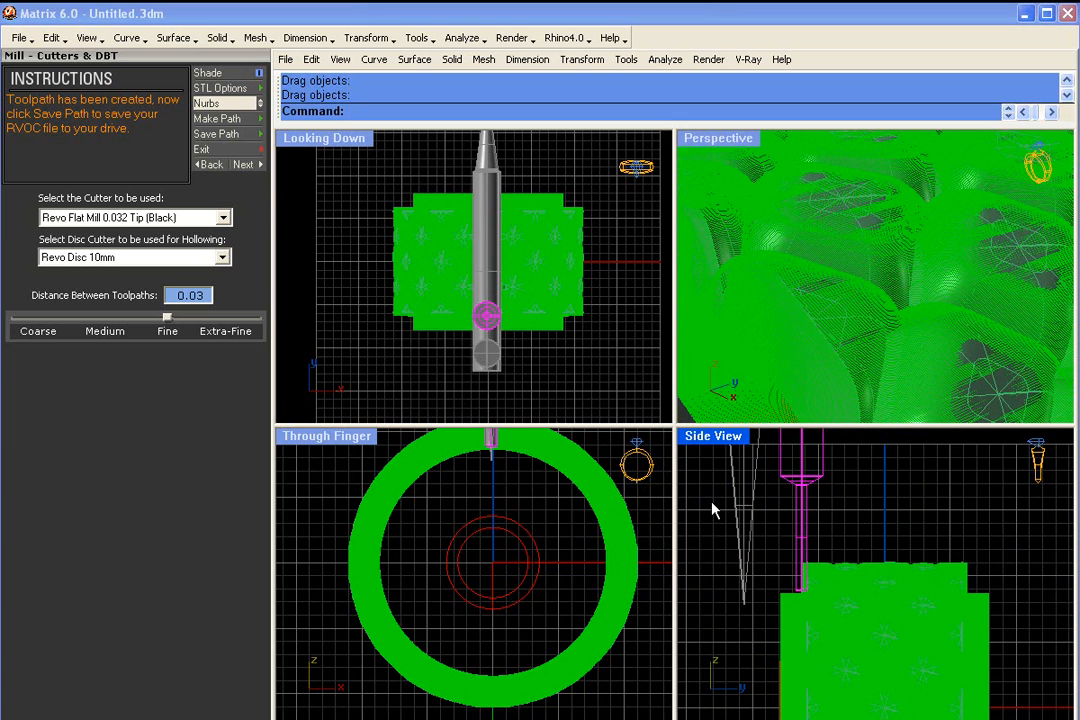
left_click(854, 540)
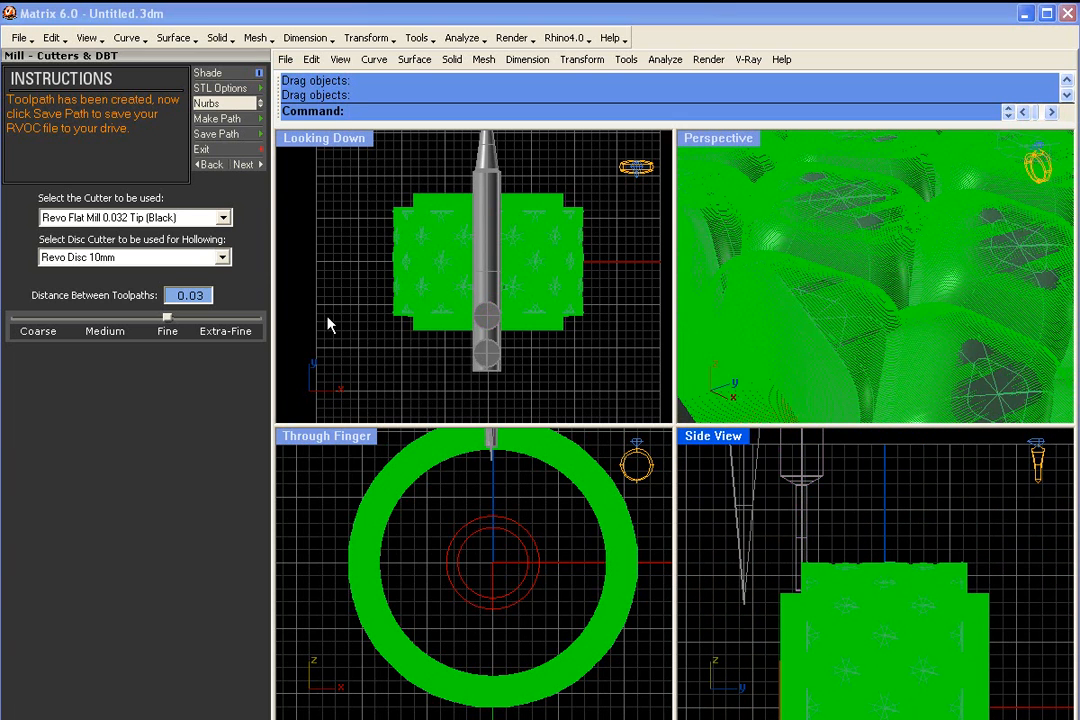
left_click(195, 217)
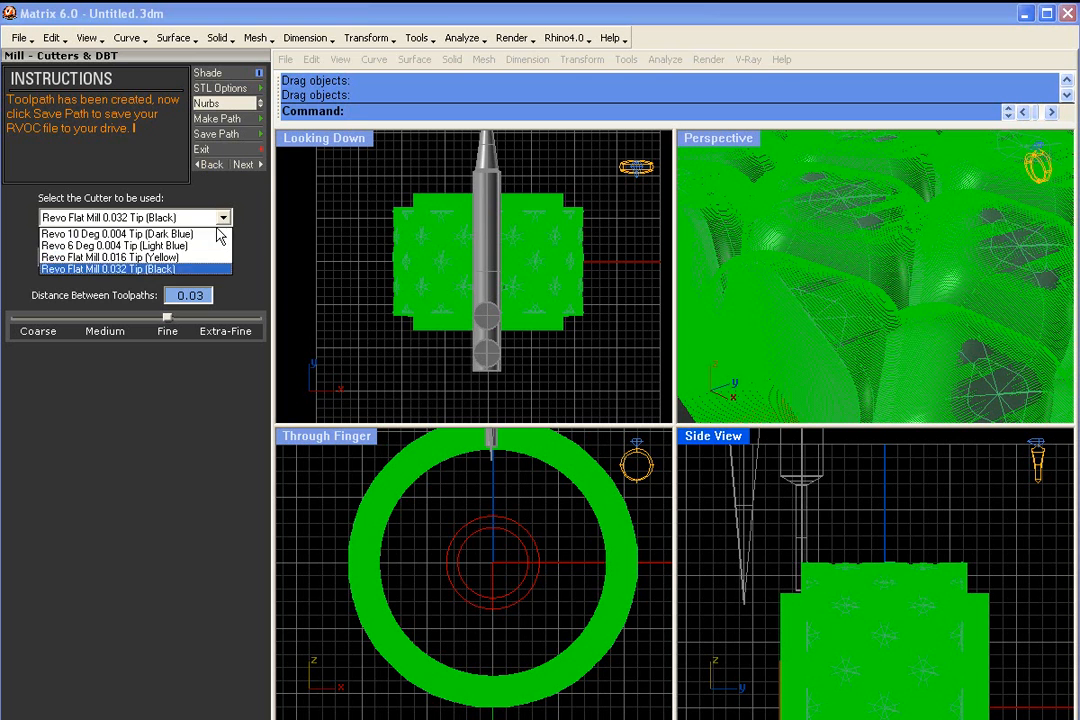
left_click(213, 235)
left_click(217, 118)
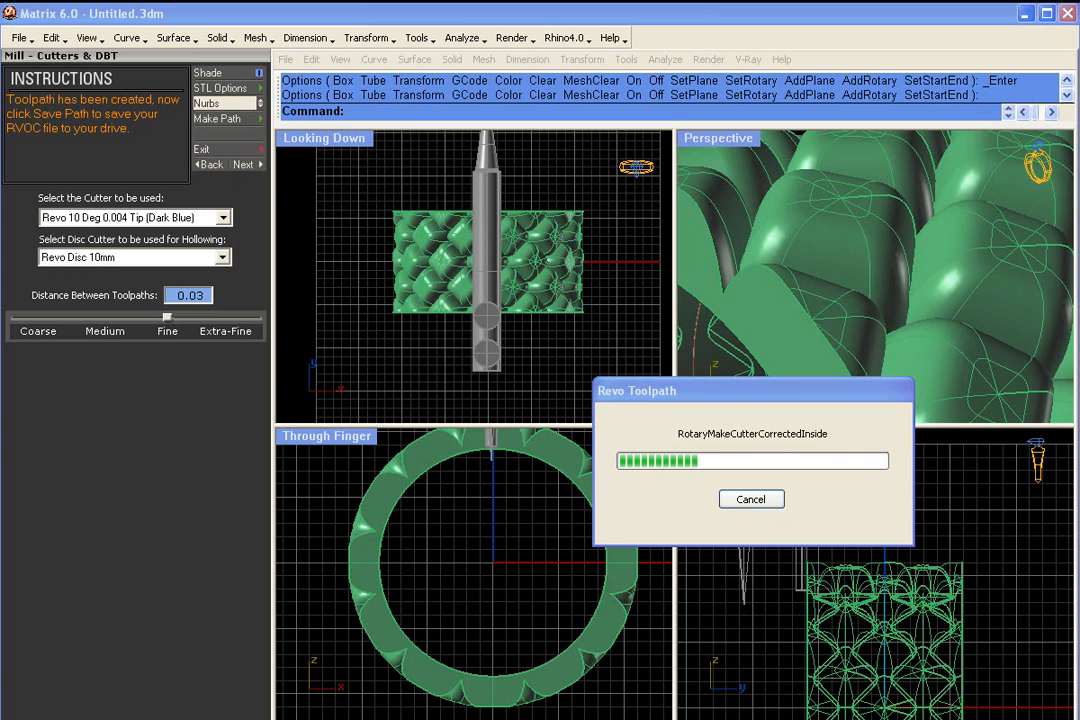
- Maximize the side view and delete the flat mill cutter model standing beside the ring
scroll(742, 585, "up", 3)
key("ctrl+m")
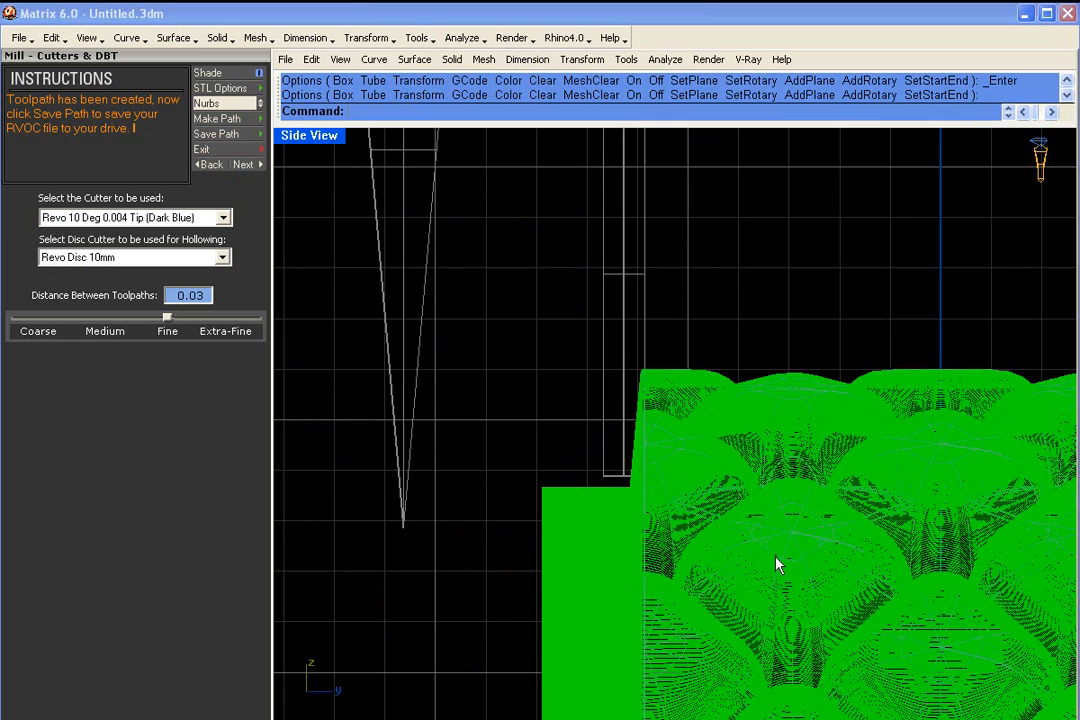
right_click_drag(578, 453, 590, 504)
left_click(637, 481)
key("Delete")
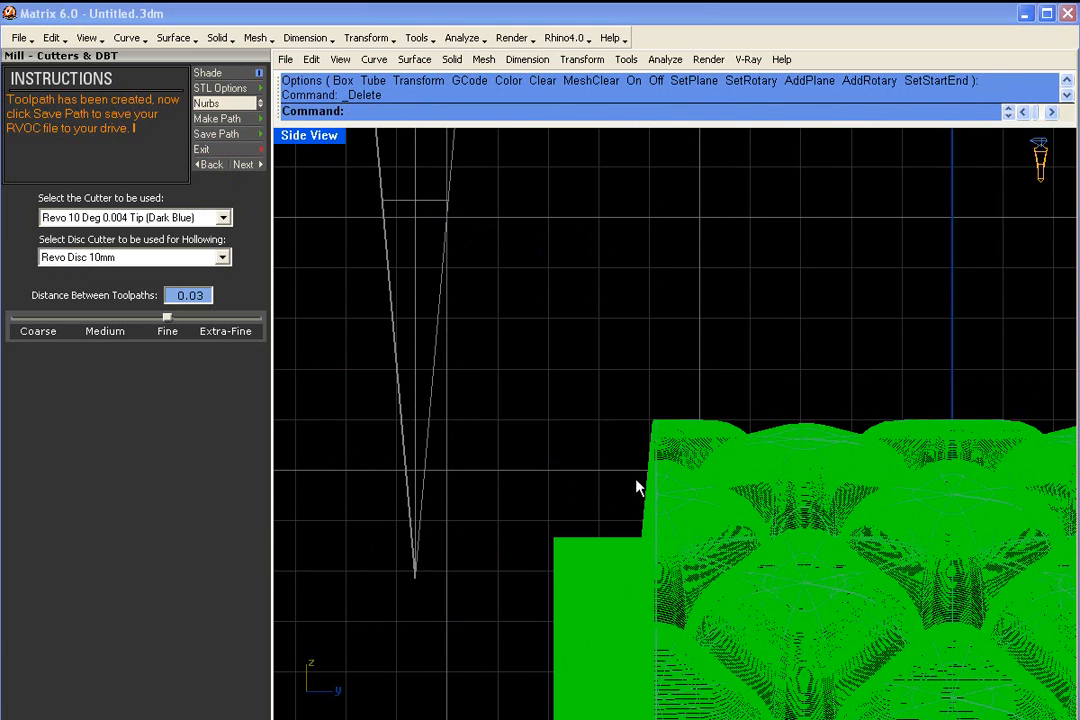
- Place the tapered cutter model against the toolpath's sloped wall to compare angles, and delete the model after checking
left_click_drag(415, 513, 641, 480)
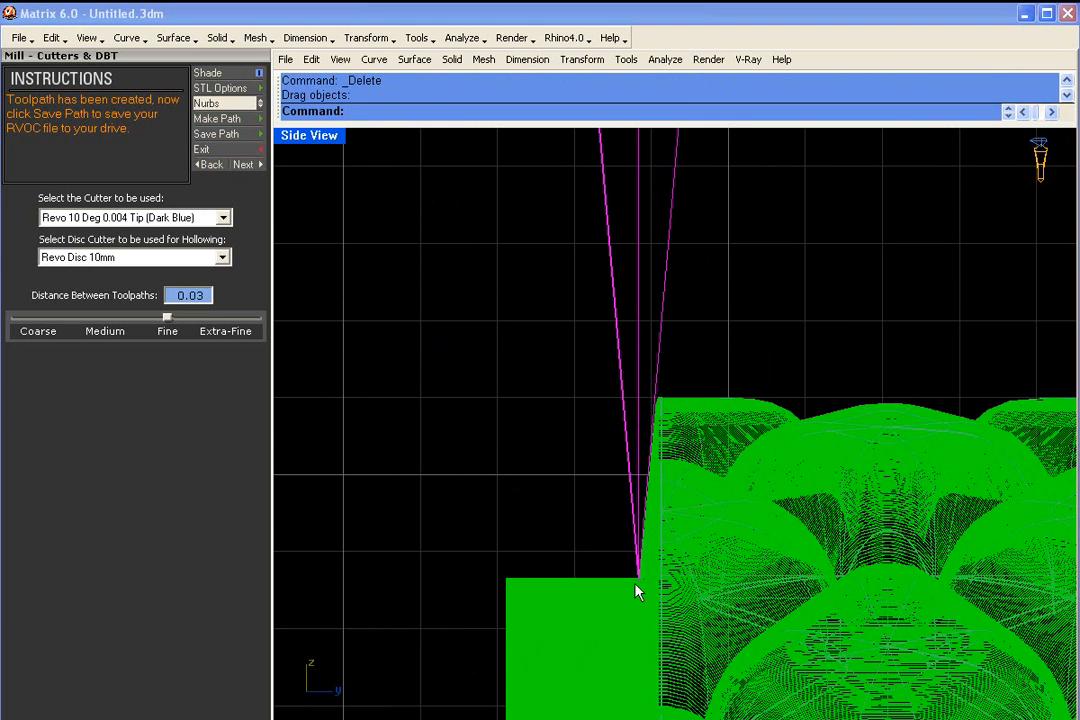
scroll(667, 408, "down", 5)
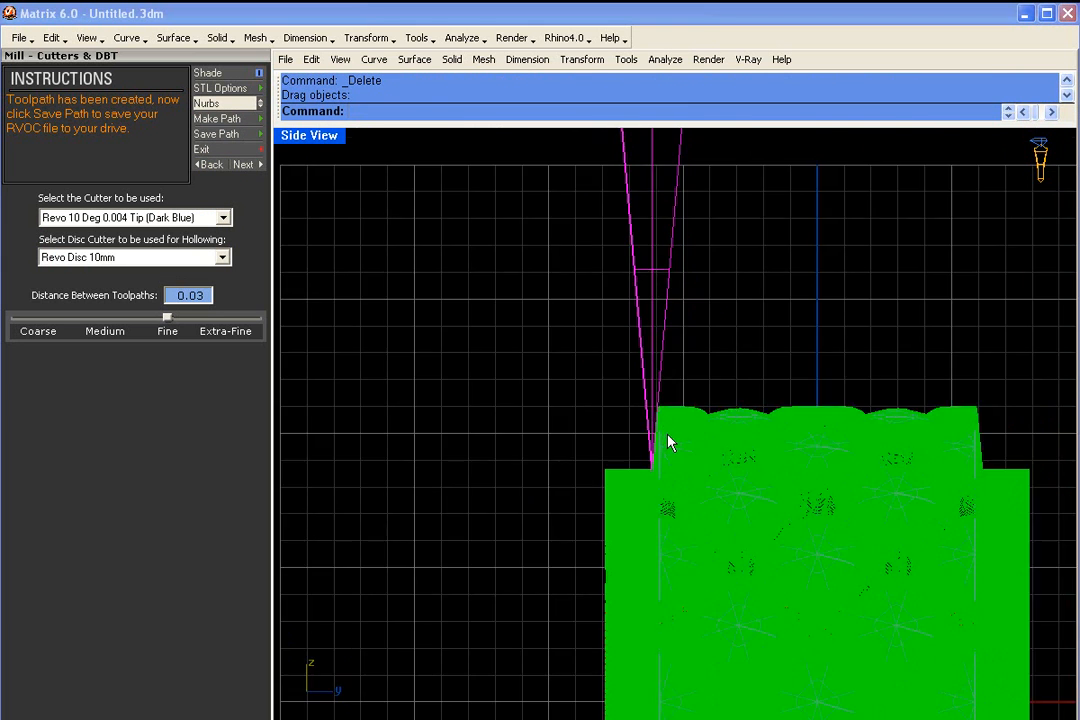
scroll(665, 482, "down", 2)
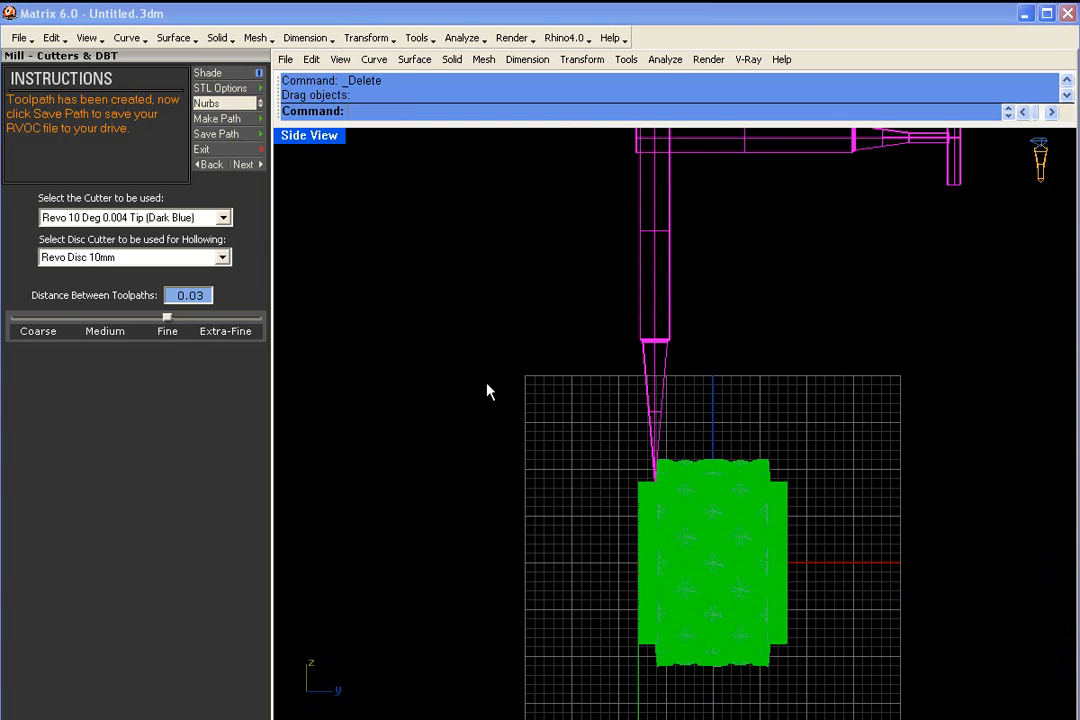
scroll(656, 424, "up", 2)
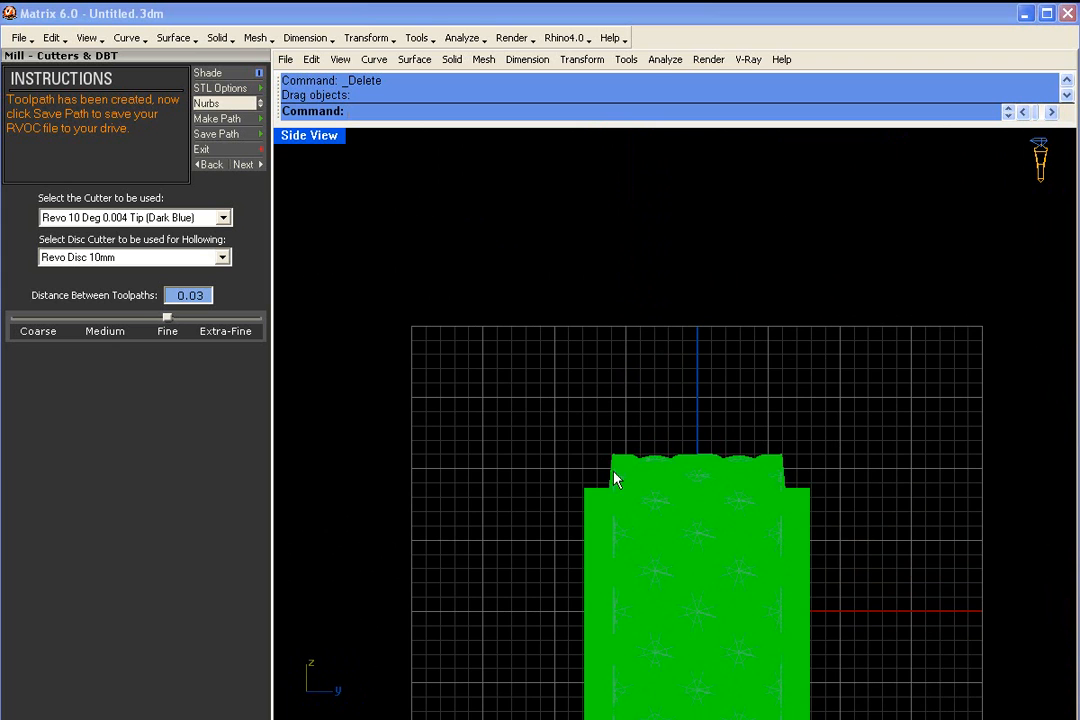
scroll(620, 379, "down", 3)
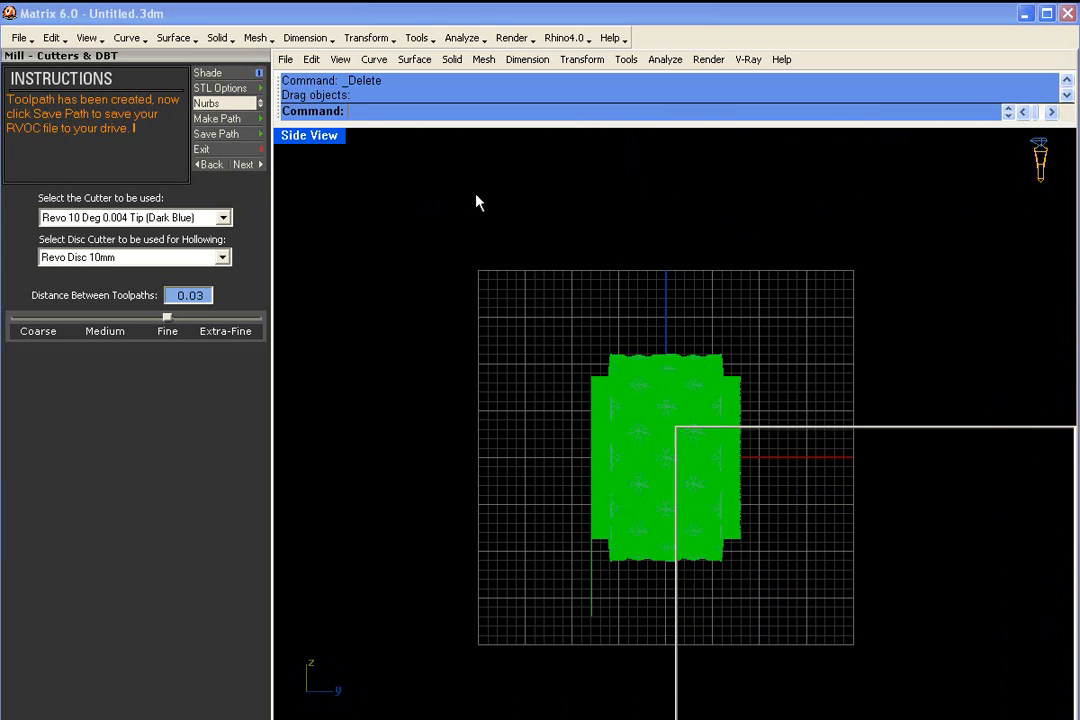
- Restore the four-view layout and save the toolpath as the Revo Mill file "quilted ring 10dgr" in the RVO Files folder
double_click(320, 138)
right_click_drag(820, 350, 895, 249)
scroll(895, 249, "down", 5)
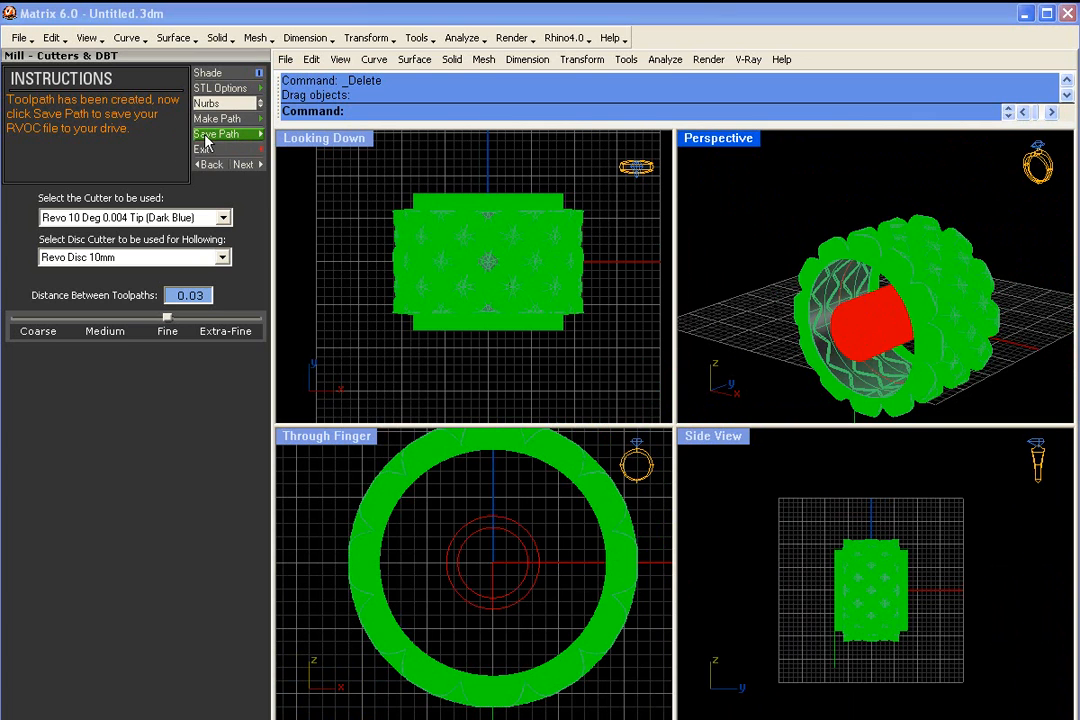
left_click(218, 136)
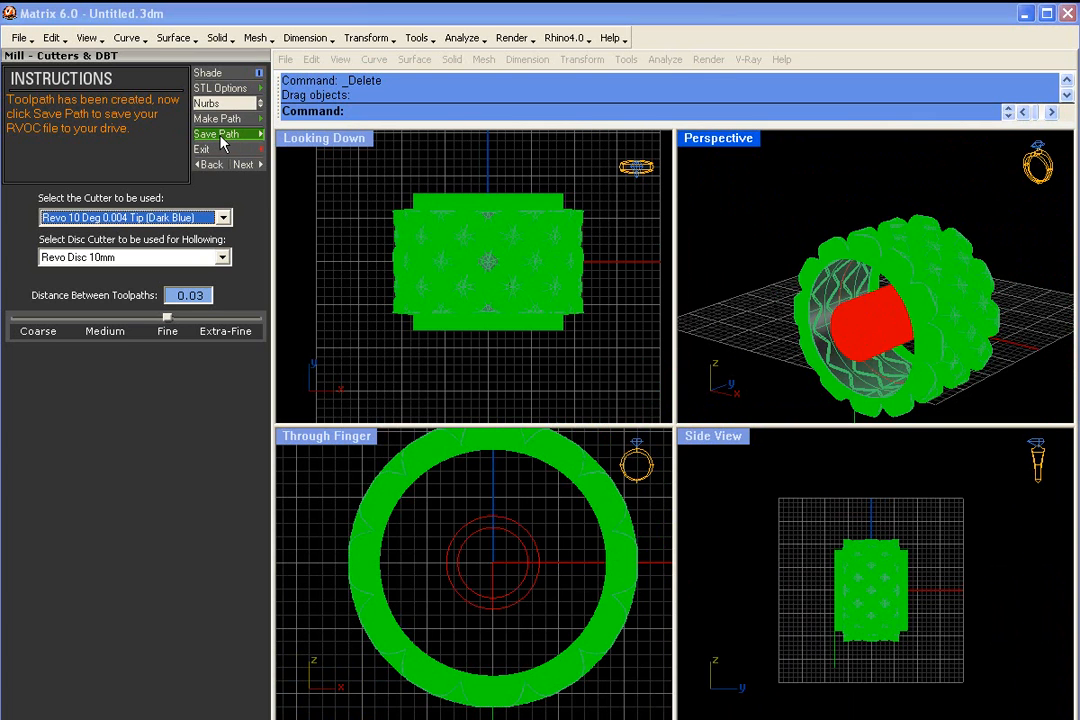
left_click_drag(694, 372, 639, 297)
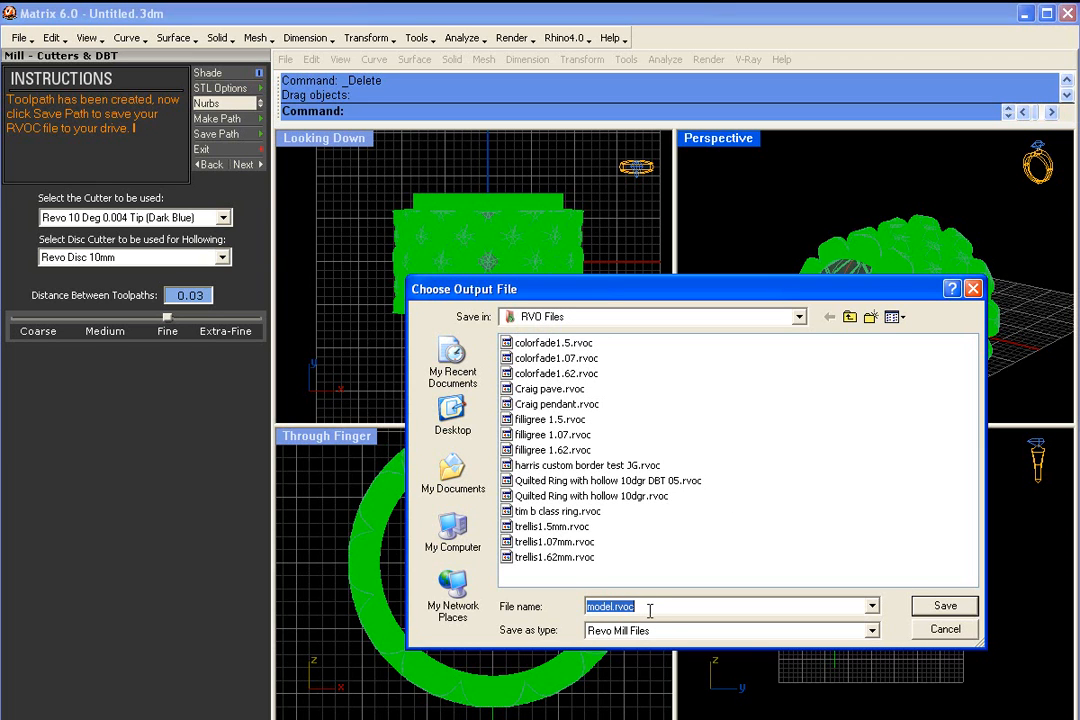
type("quilted ring")
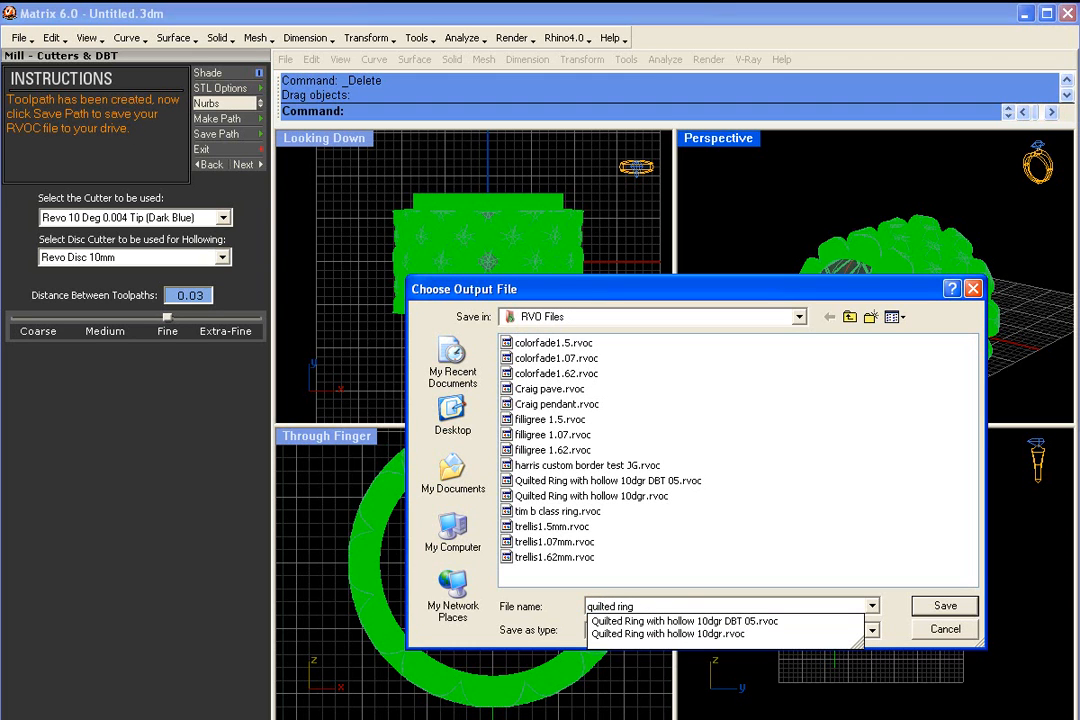
type(" 10dgr")
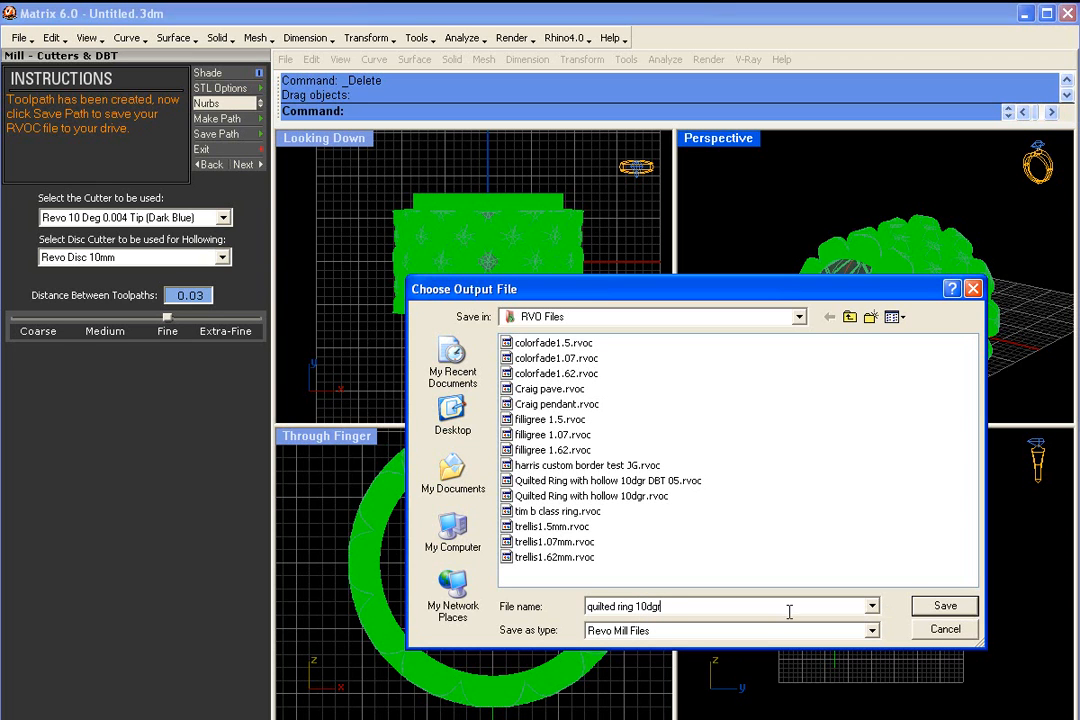
left_click(945, 607)
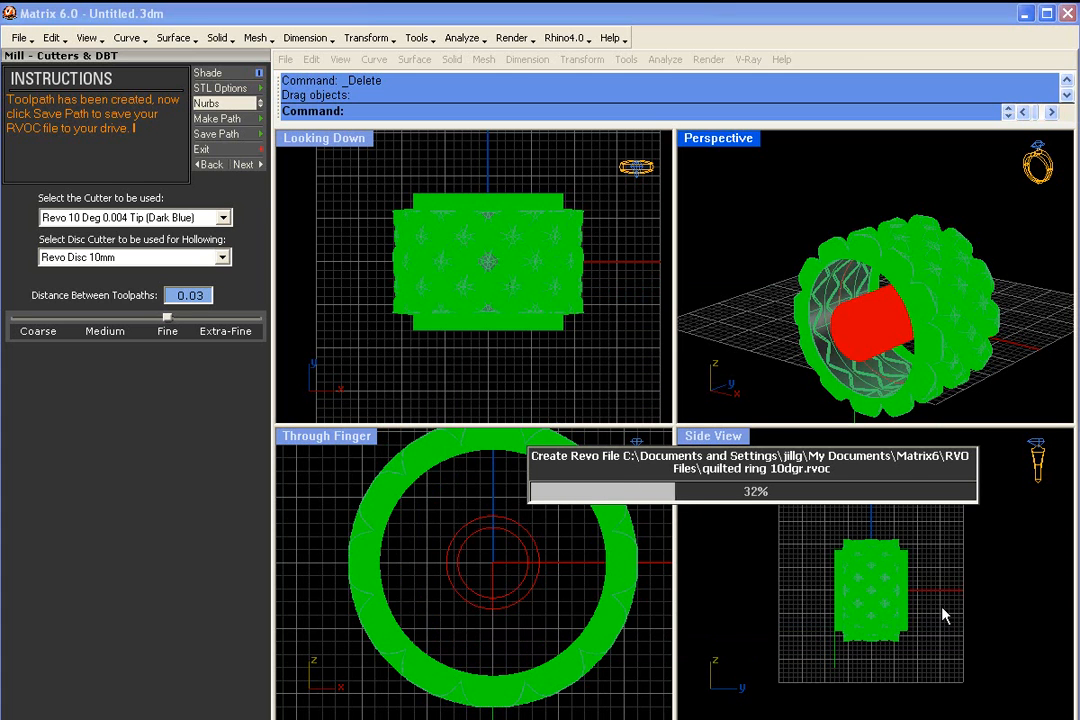